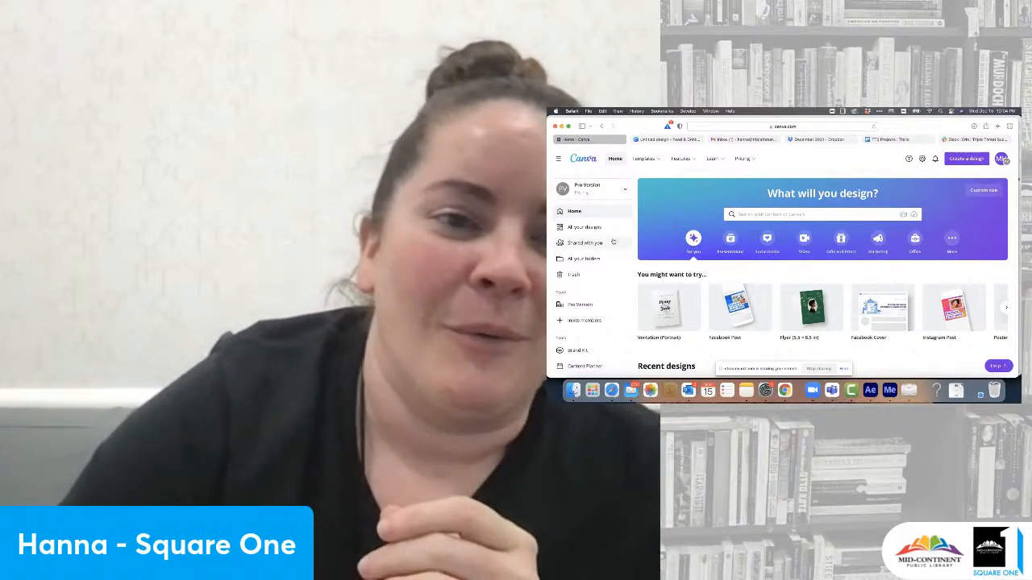
Step: Search the templates for "menu" and browse the suggested Menu template results
{"action": "left_click", "coordinate": [586, 227]}
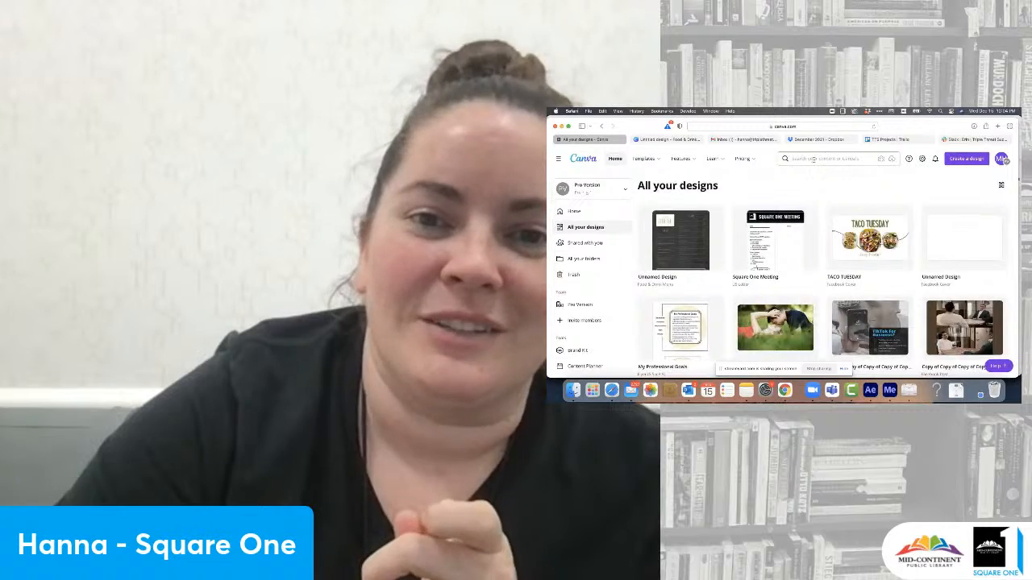
{"action": "left_click", "coordinate": [813, 159]}
{"action": "type", "text": "menu"}
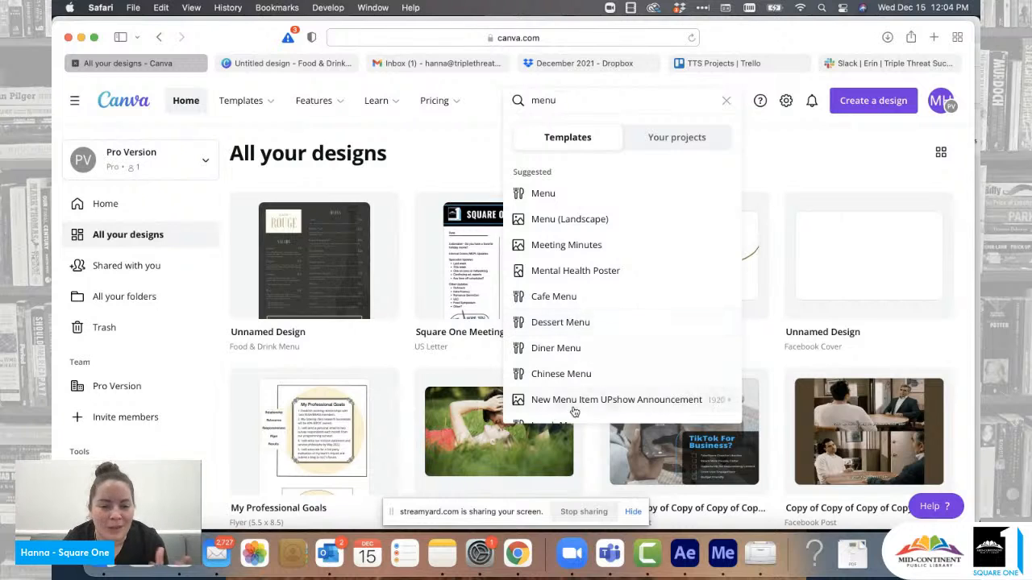
{"action": "left_click", "coordinate": [546, 195]}
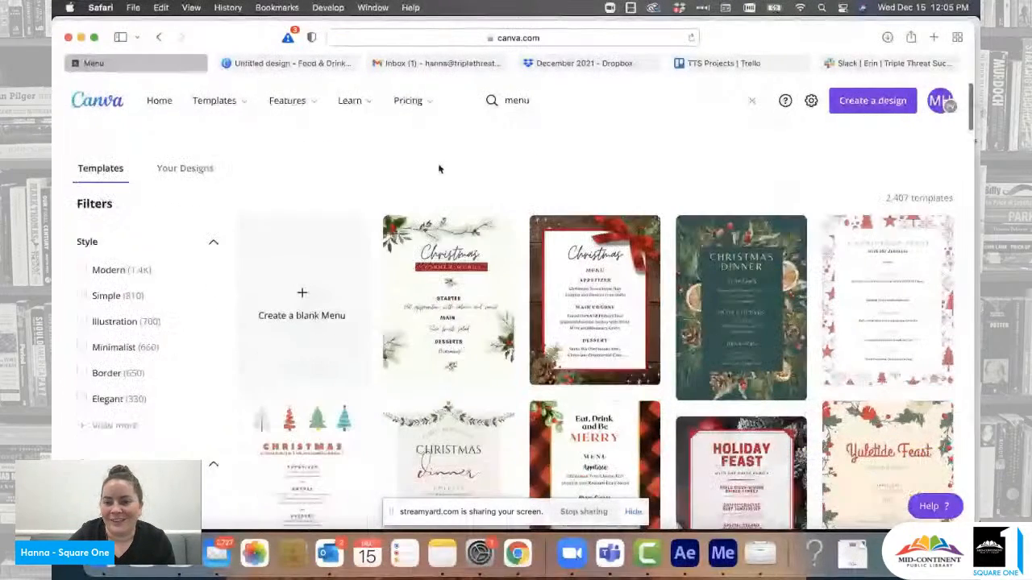
{"action": "scroll", "coordinate": [439, 168], "scroll_direction": "down", "scroll_amount": 2}
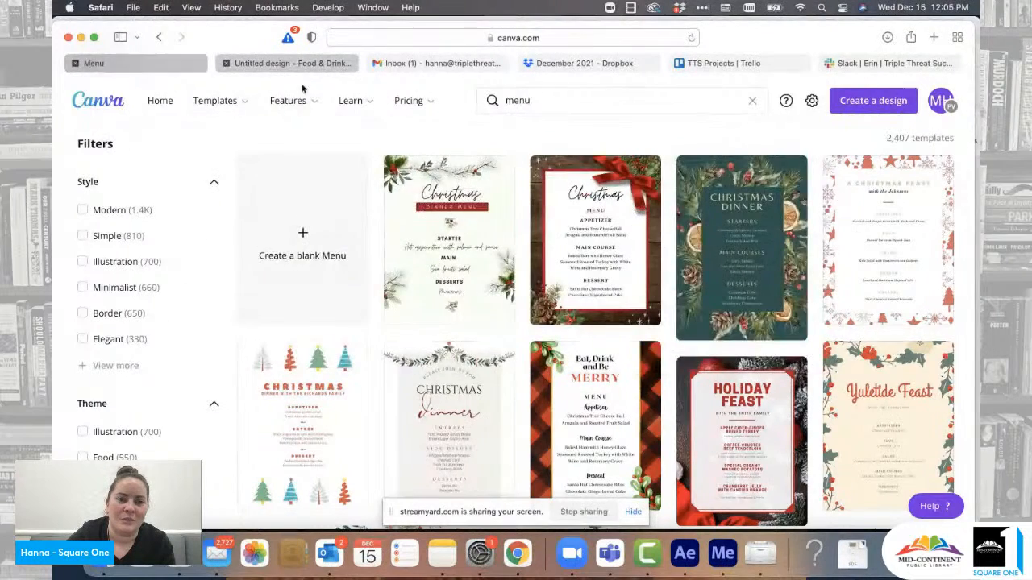
Step: In the open Food & Drink Menu design, delete the CAFE and ROUGE texts from the cream box on page 1
{"action": "left_click", "coordinate": [271, 64]}
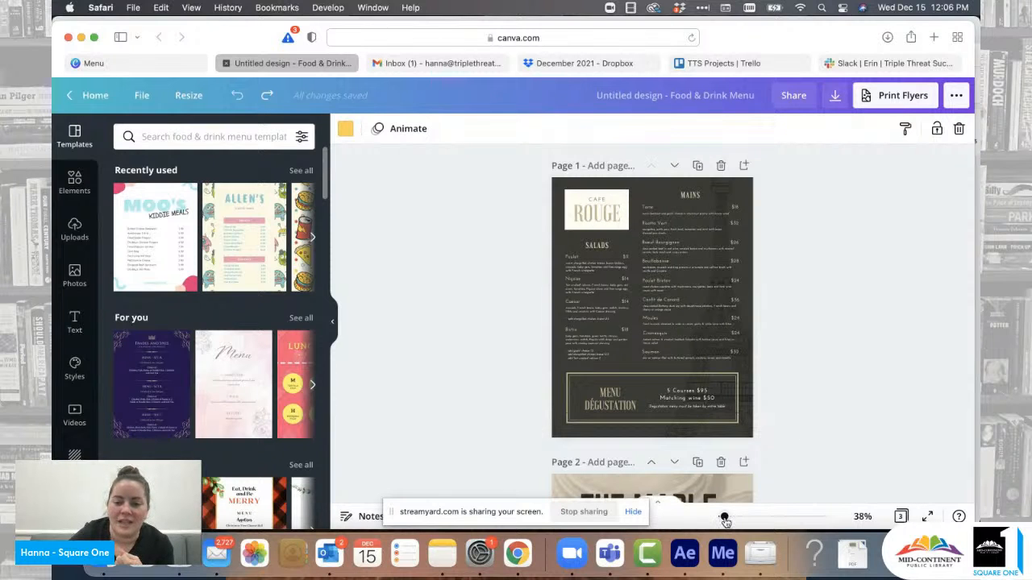
{"action": "left_click_drag", "start_coordinate": [724, 520], "coordinate": [739, 520]}
{"action": "scroll", "coordinate": [742, 418], "scroll_direction": "up", "scroll_amount": 5}
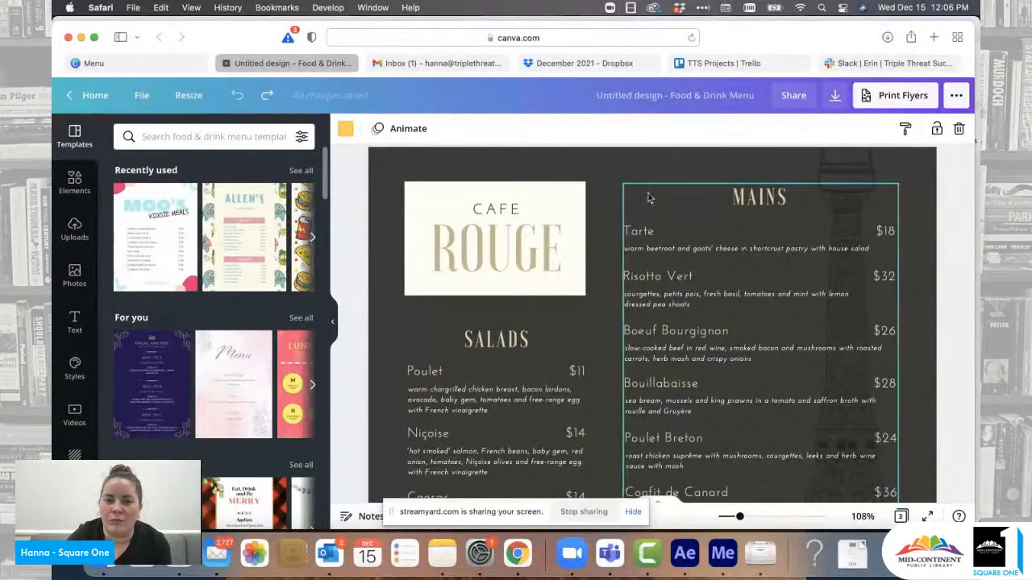
{"action": "left_click", "coordinate": [499, 212]}
{"action": "key", "text": "Delete"}
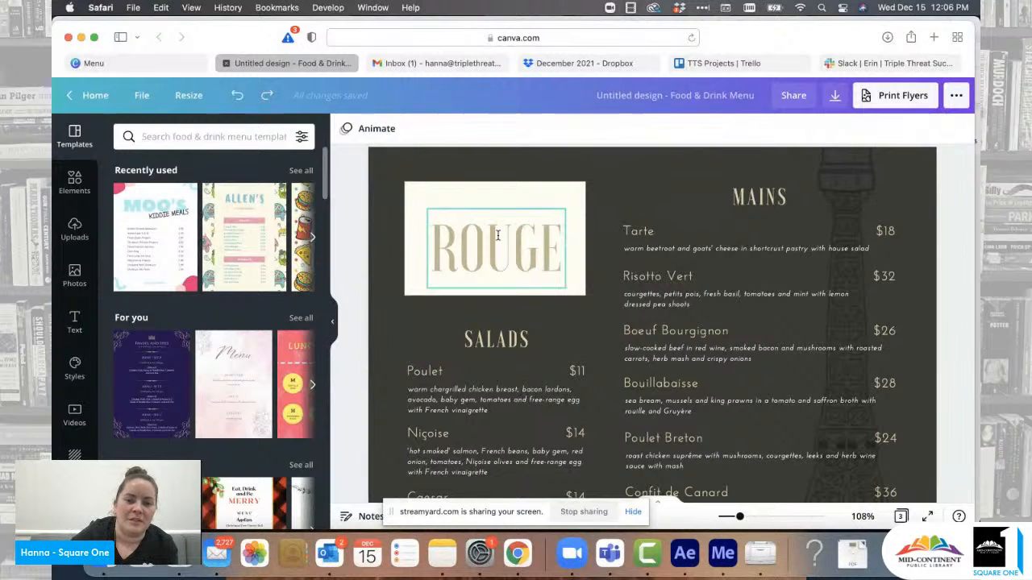
{"action": "left_click", "coordinate": [493, 244]}
{"action": "key", "text": "Delete"}
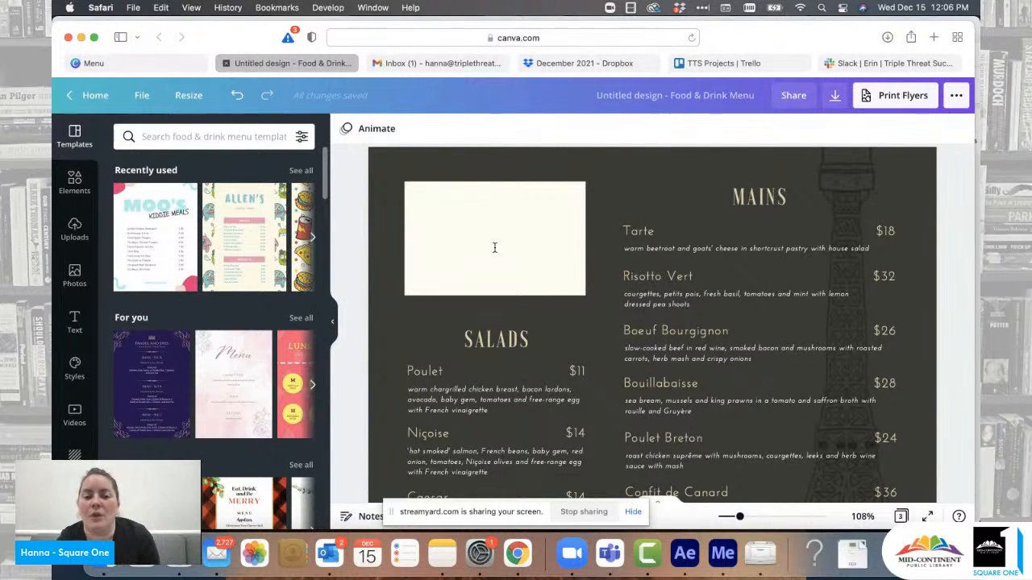
Step: Search the computer for "logo" and upload Sq1_StandardLogoColoredBkgs_ColorMCPL[1977].png
{"action": "left_click", "coordinate": [76, 234]}
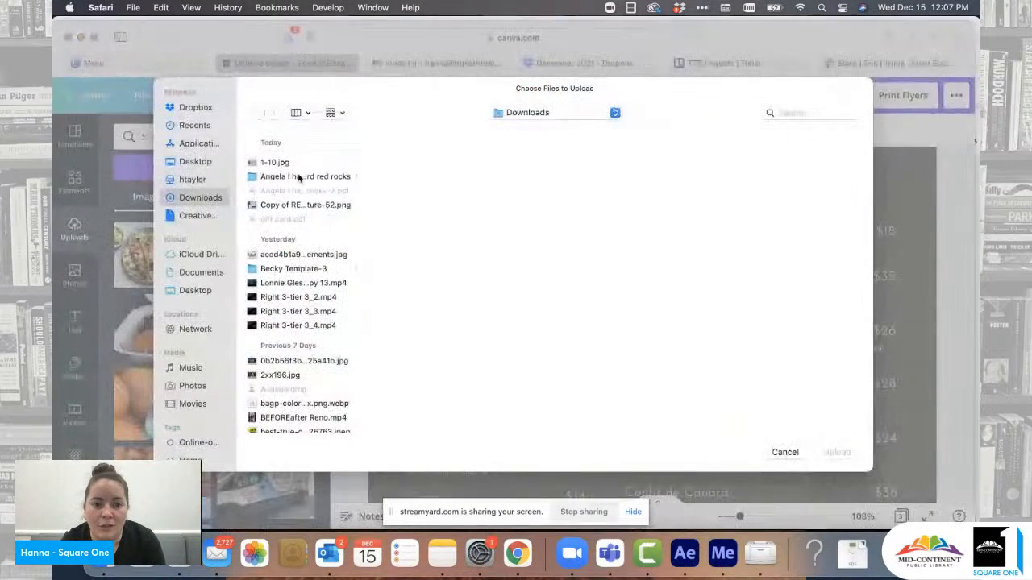
{"action": "left_click", "coordinate": [801, 113]}
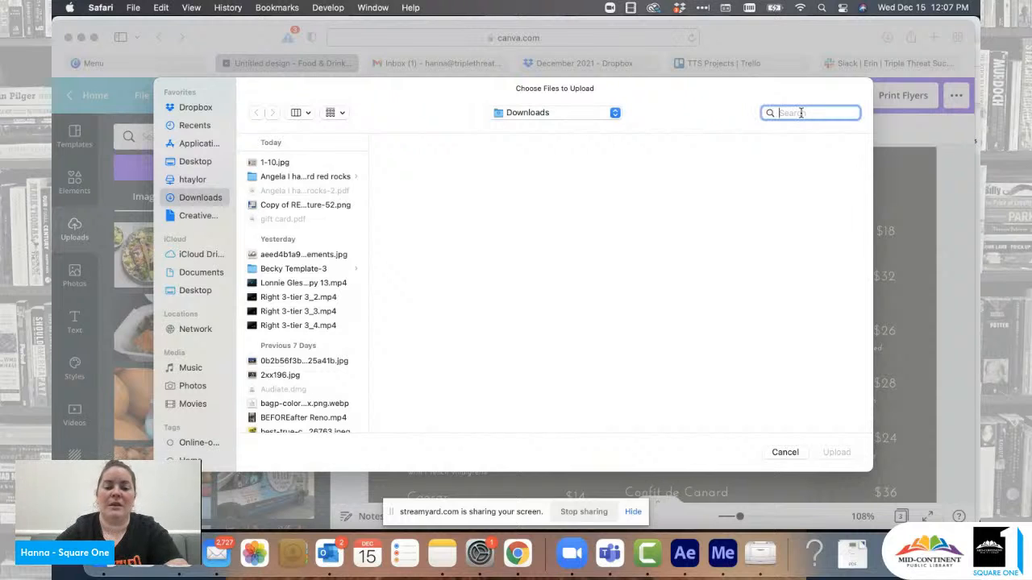
{"action": "type", "text": "logo"}
{"action": "key", "text": "Return"}
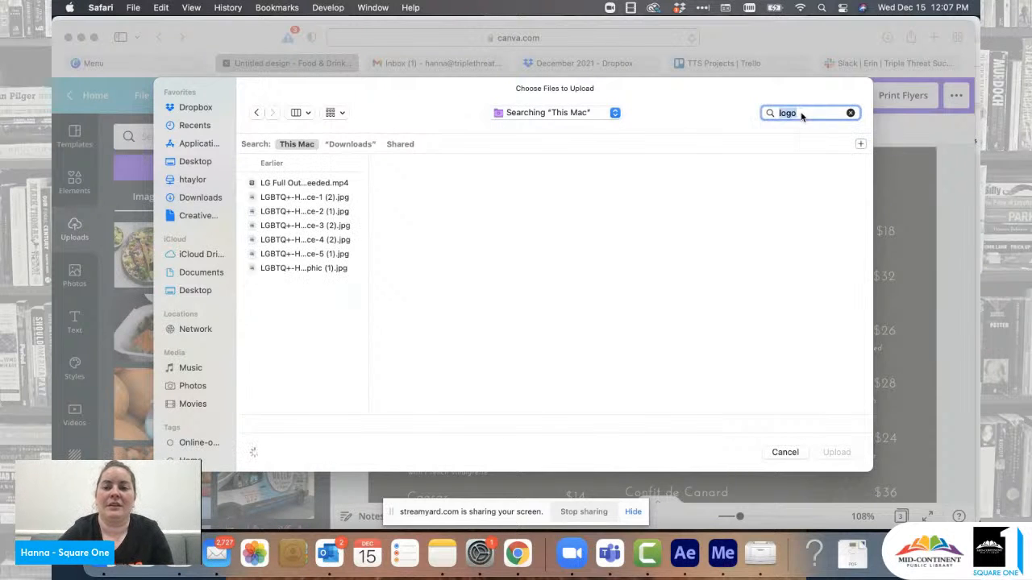
{"action": "left_click", "coordinate": [294, 201]}
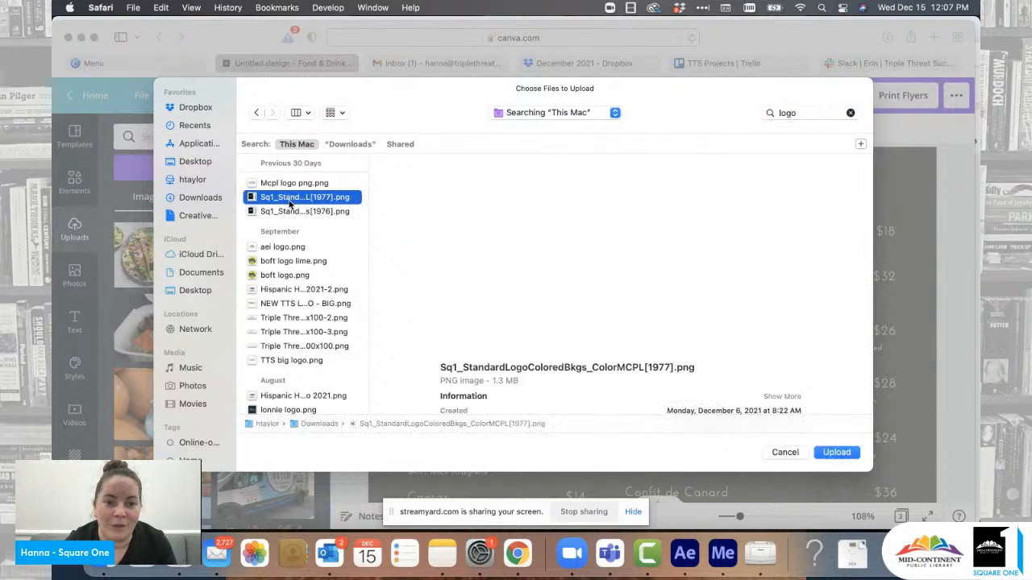
{"action": "left_click", "coordinate": [836, 453]}
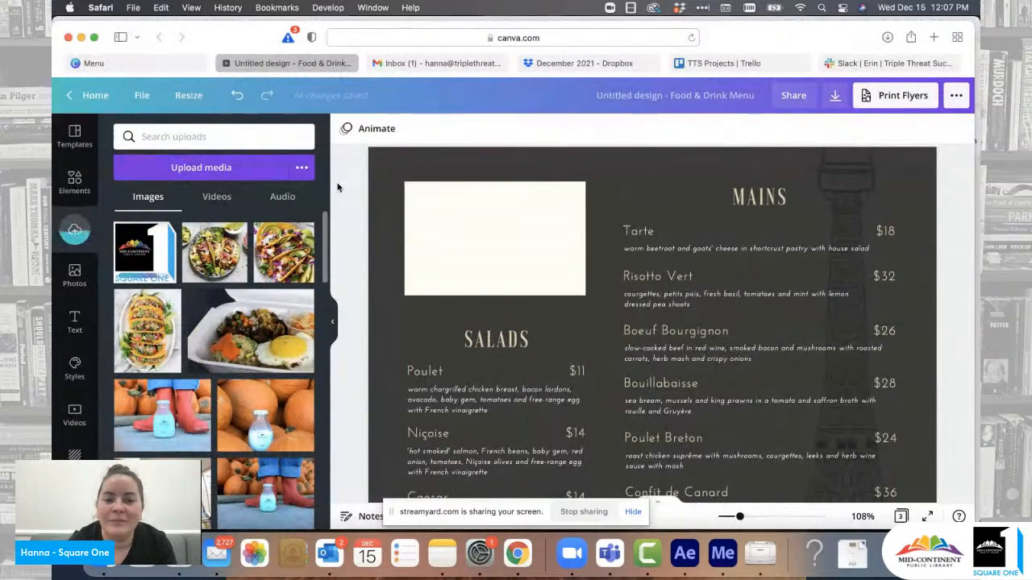
Step: Add the uploaded Square One logo to page 1 and scale it down to about half its size
{"action": "left_click", "coordinate": [145, 258]}
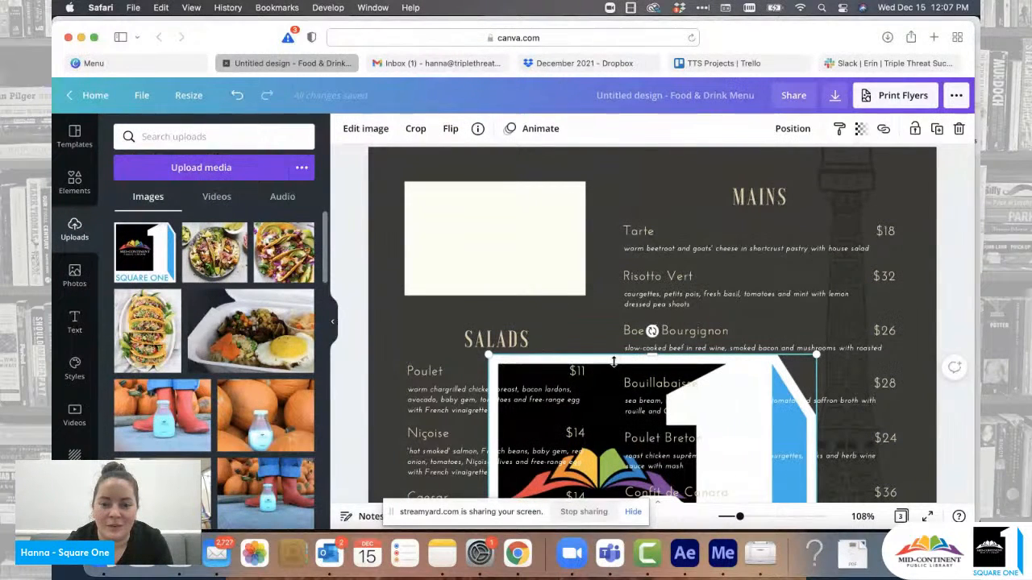
{"action": "scroll", "coordinate": [811, 371], "scroll_direction": "down", "scroll_amount": 6}
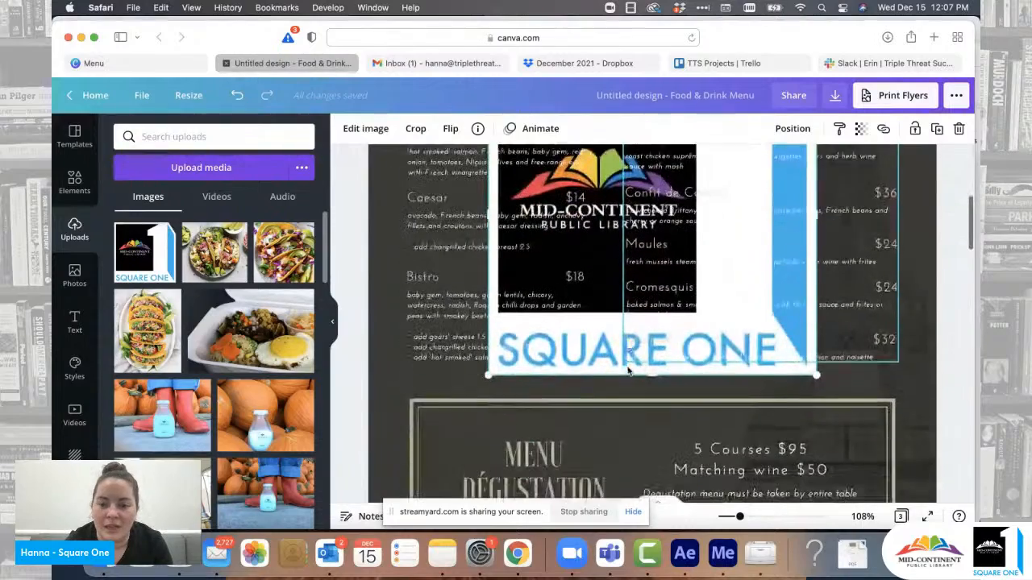
{"action": "left_click_drag", "start_coordinate": [811, 371], "coordinate": [633, 211]}
{"action": "scroll", "coordinate": [629, 258], "scroll_direction": "up", "scroll_amount": 5}
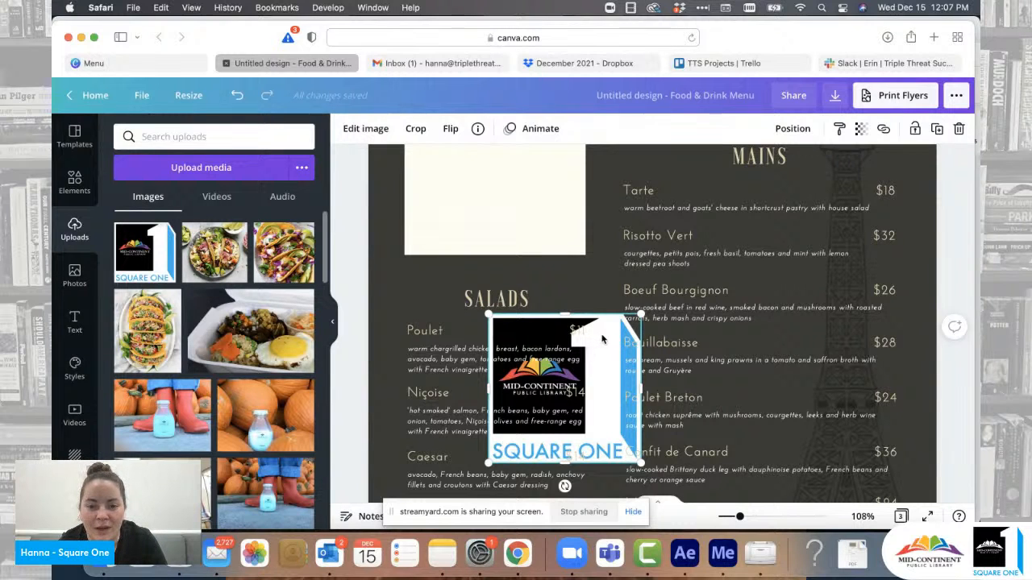
Step: Nudge the logo upward and bring it to the front, above the menu text
{"action": "left_click_drag", "start_coordinate": [603, 341], "coordinate": [599, 305]}
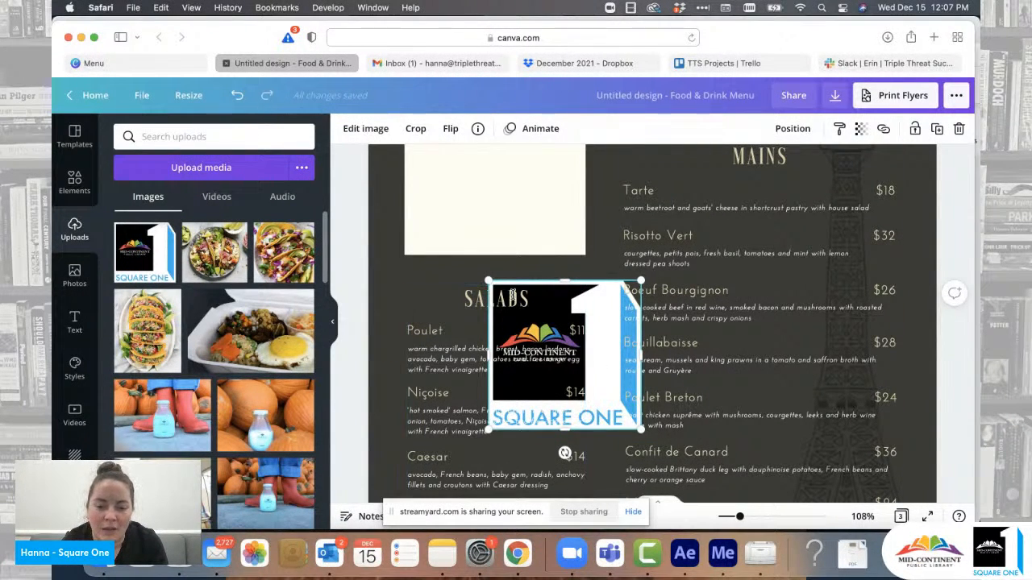
{"action": "left_click", "coordinate": [792, 130]}
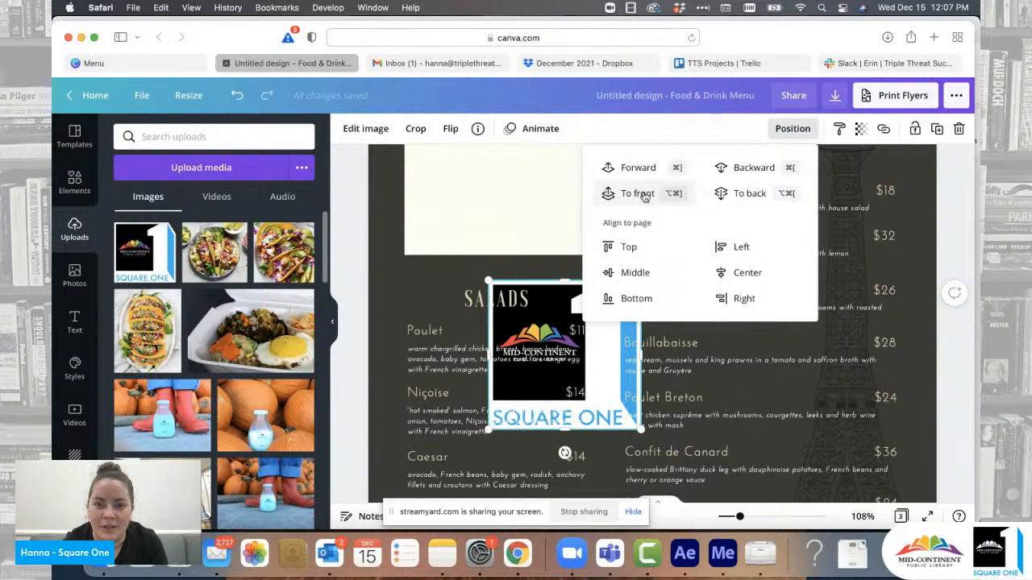
{"action": "left_click", "coordinate": [645, 194]}
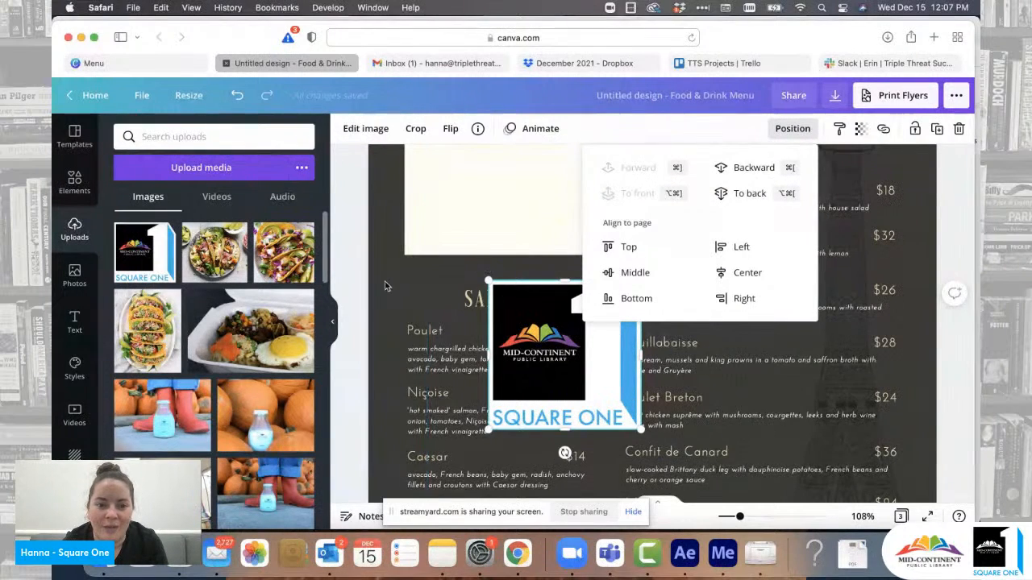
{"action": "left_click", "coordinate": [453, 296]}
Step: Move the logo onto the empty cream box, shrink it to fit inside and center it there
{"action": "left_click_drag", "start_coordinate": [575, 360], "coordinate": [493, 218]}
{"action": "scroll", "coordinate": [546, 309], "scroll_direction": "up", "scroll_amount": 2}
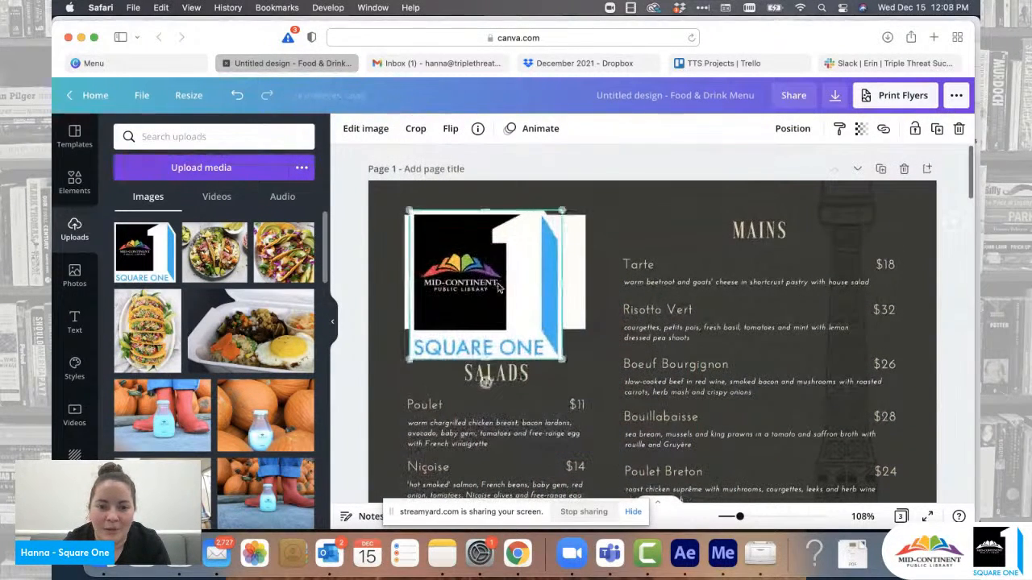
{"action": "left_click_drag", "start_coordinate": [552, 358], "coordinate": [501, 307]}
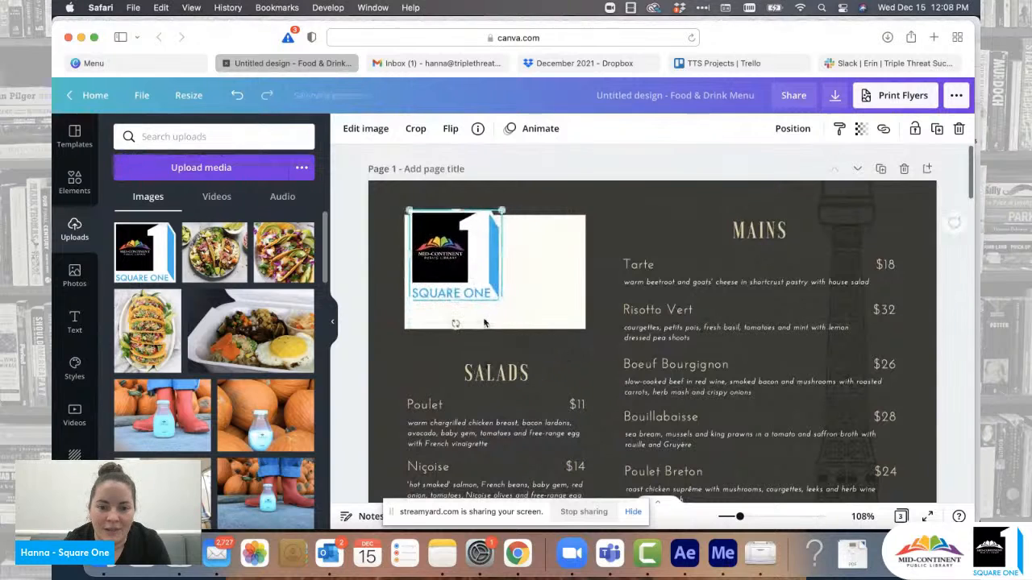
{"action": "left_click_drag", "start_coordinate": [469, 273], "coordinate": [504, 282]}
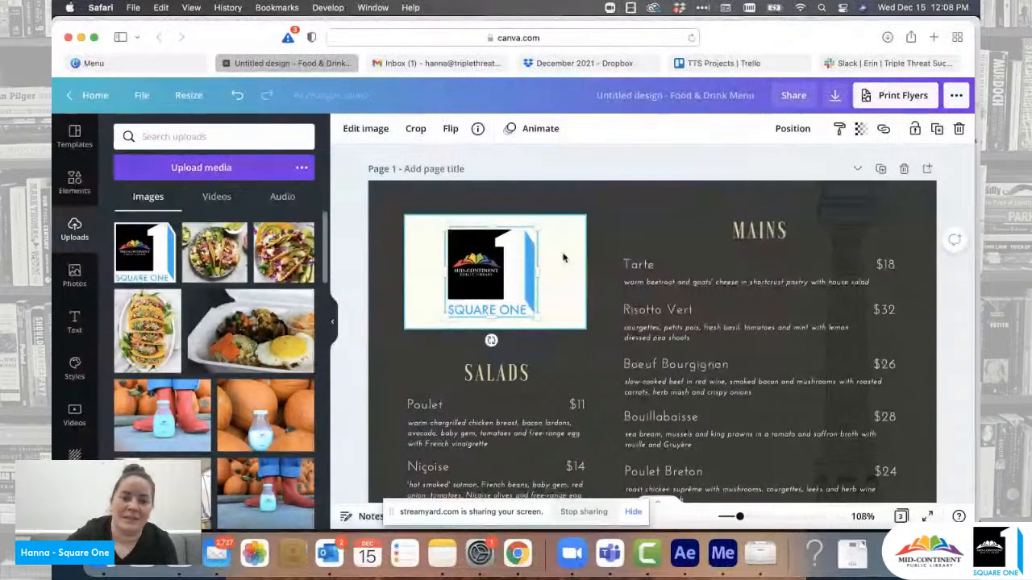
Step: Delete the cream box behind the logo, enlarge the logo and center it above the SALADS heading
{"action": "key", "text": "BackSpace"}
{"action": "left_click", "coordinate": [482, 286]}
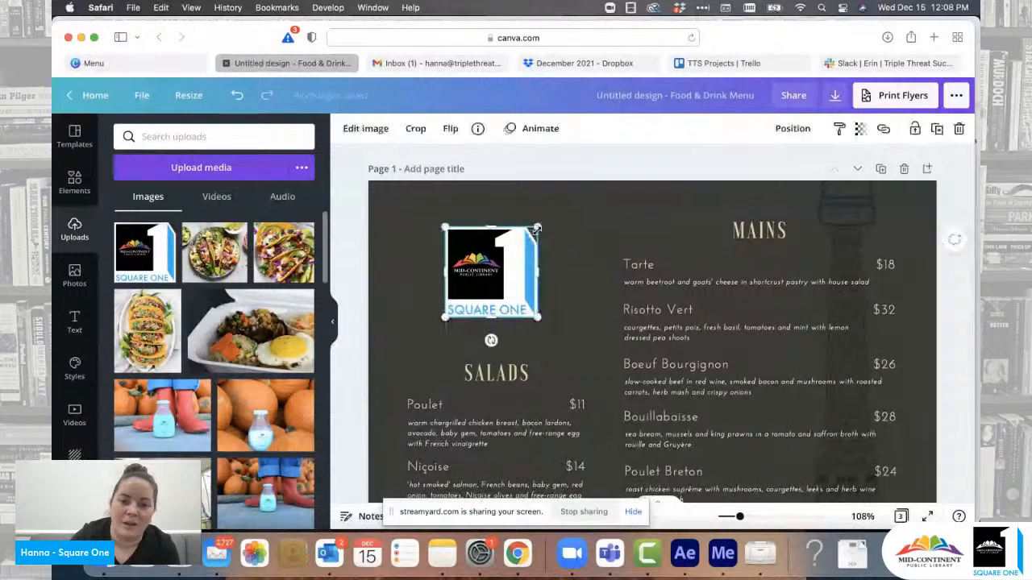
{"action": "left_click_drag", "start_coordinate": [537, 227], "coordinate": [573, 191]}
{"action": "left_click_drag", "start_coordinate": [514, 251], "coordinate": [496, 265]}
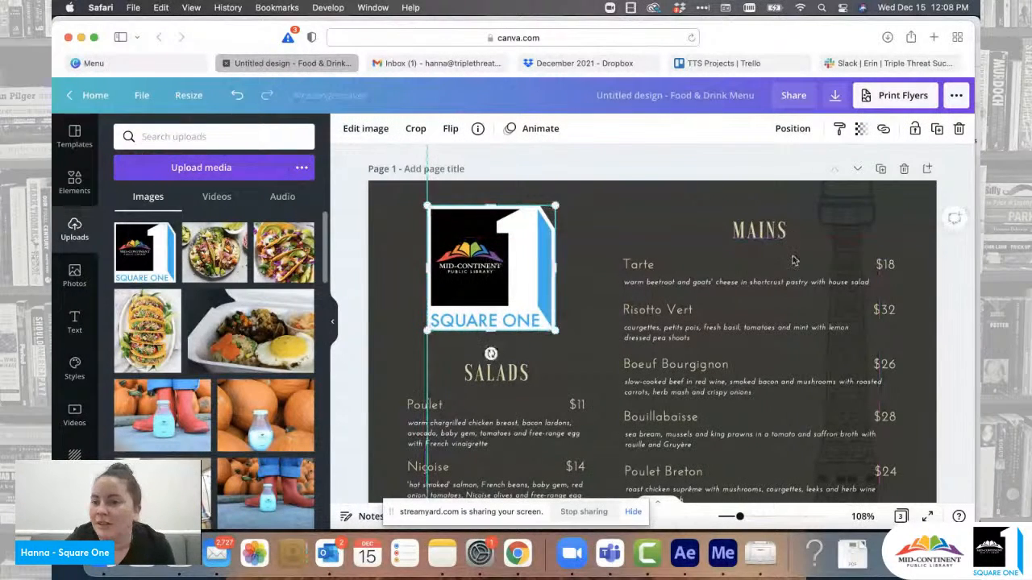
{"action": "left_click", "coordinate": [948, 277]}
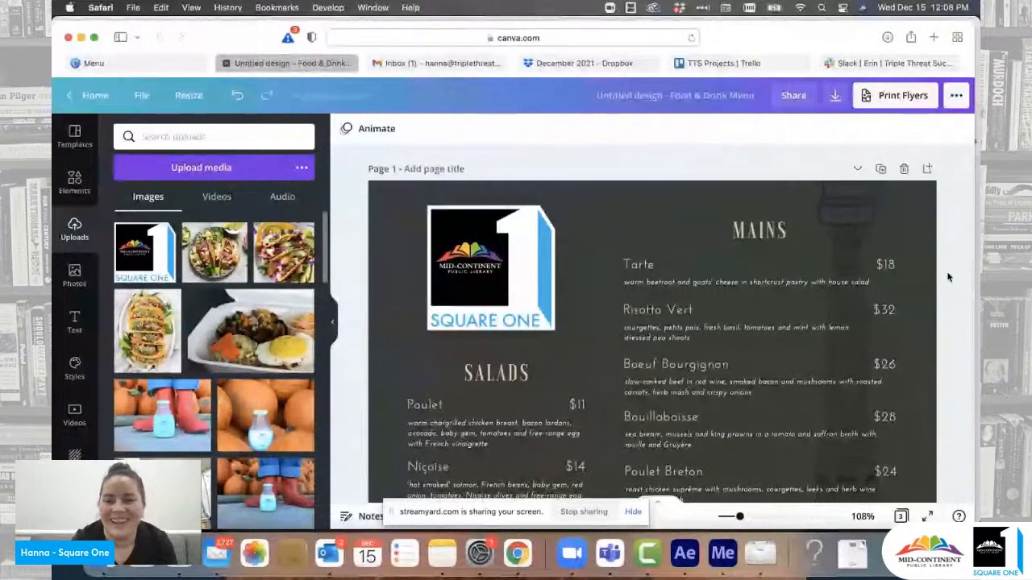
Step: Delete the faded Eiffel Tower image behind the MAINS column on page 1
{"action": "scroll", "coordinate": [948, 278], "scroll_direction": "down", "scroll_amount": 1}
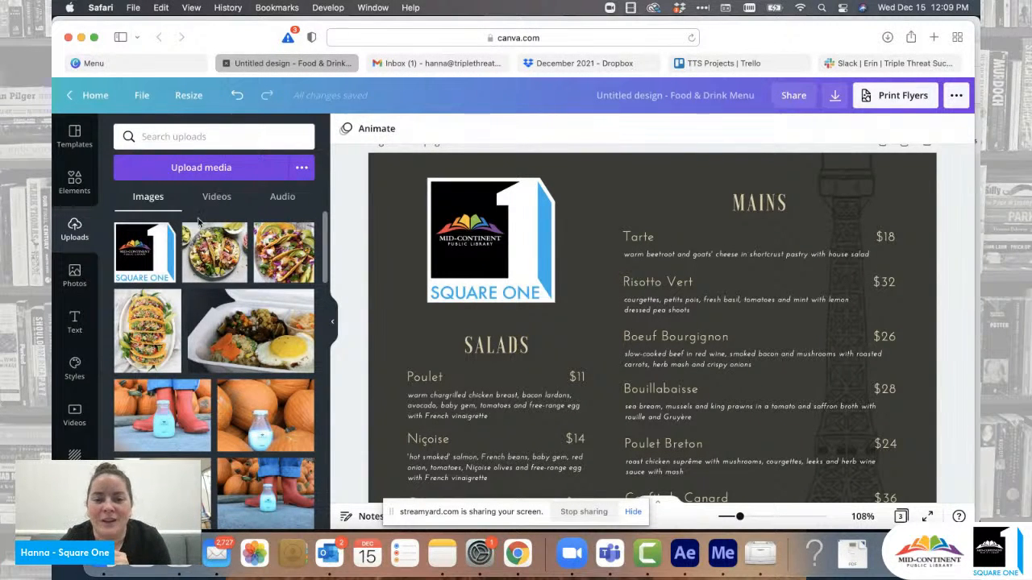
{"action": "scroll", "coordinate": [531, 279], "scroll_direction": "down", "scroll_amount": 2}
{"action": "scroll", "coordinate": [531, 279], "scroll_direction": "up", "scroll_amount": 2}
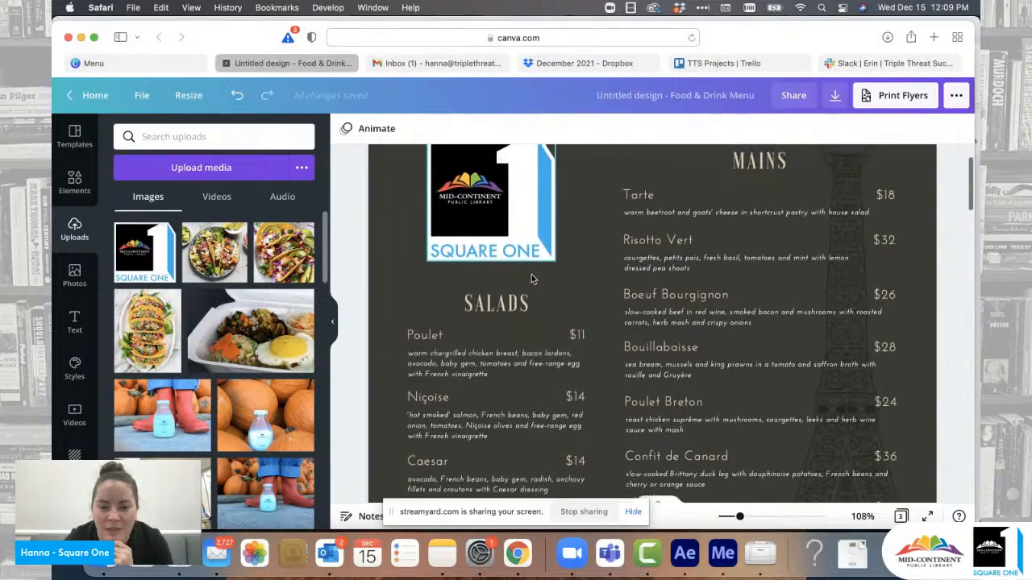
{"action": "scroll", "coordinate": [653, 234], "scroll_direction": "down", "scroll_amount": 10}
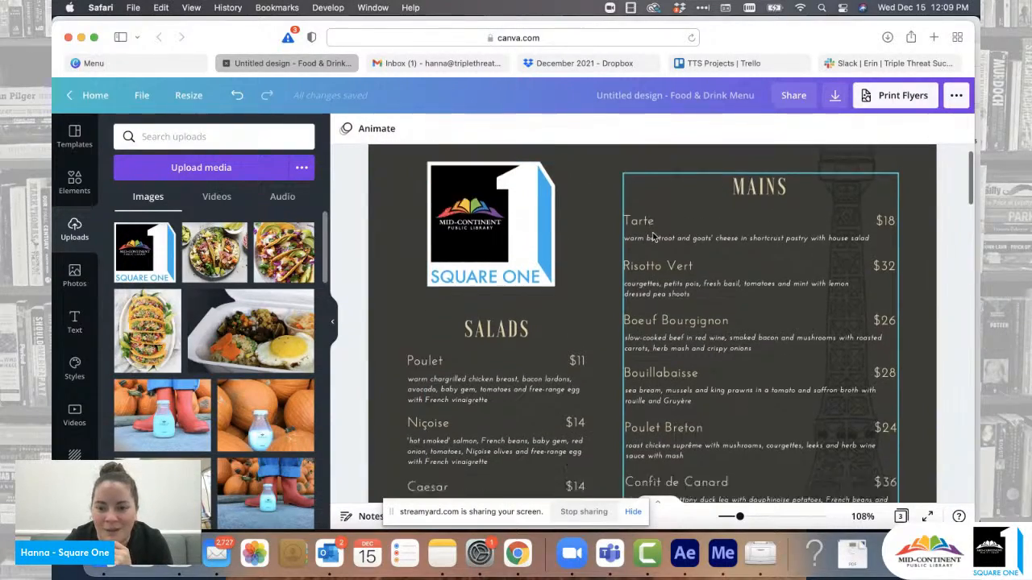
{"action": "scroll", "coordinate": [652, 234], "scroll_direction": "up", "scroll_amount": 10}
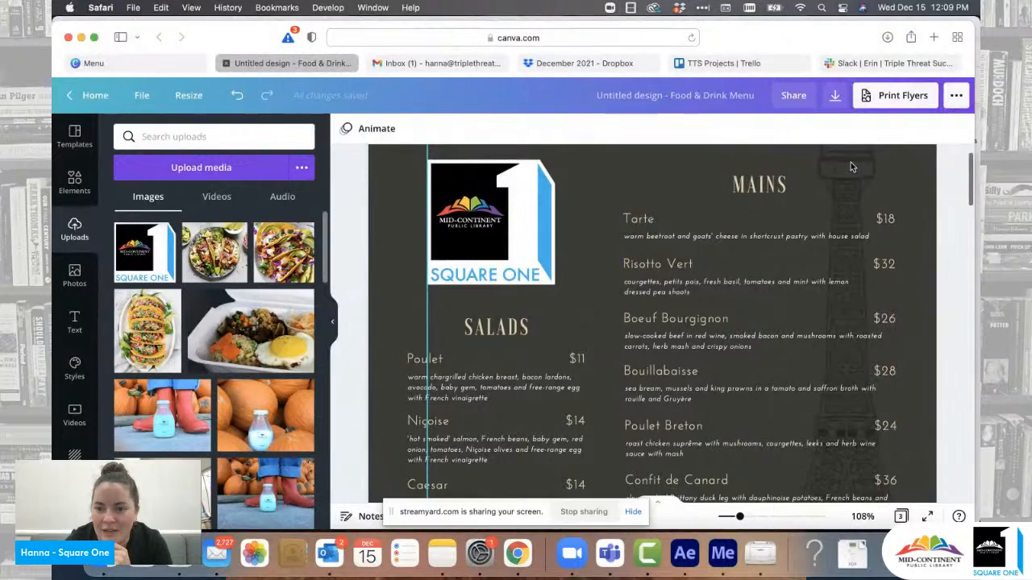
{"action": "scroll", "coordinate": [853, 167], "scroll_direction": "down", "scroll_amount": 8}
{"action": "scroll", "coordinate": [850, 163], "scroll_direction": "up", "scroll_amount": 2}
{"action": "scroll", "coordinate": [852, 169], "scroll_direction": "up", "scroll_amount": 7}
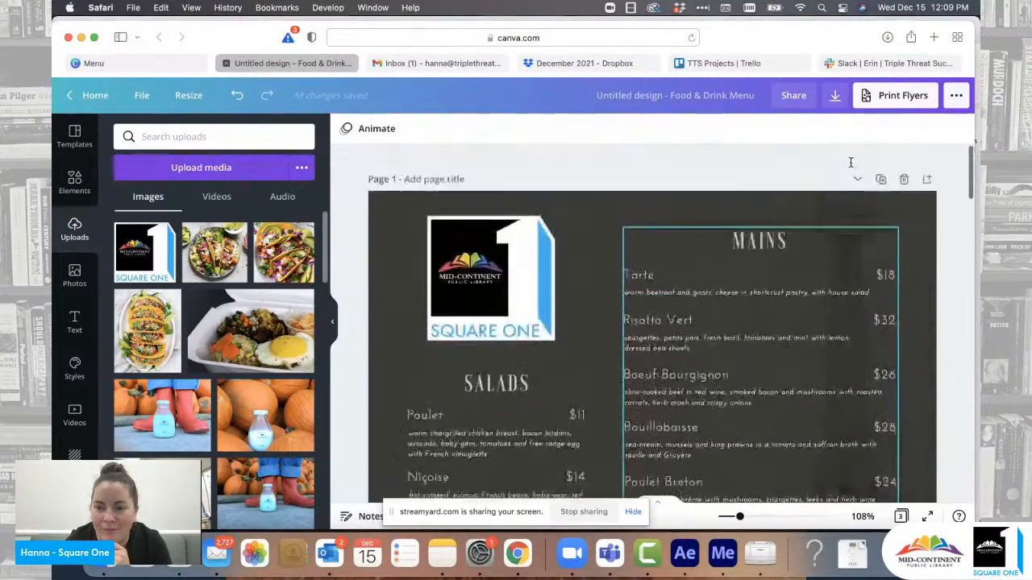
{"action": "left_click", "coordinate": [850, 192]}
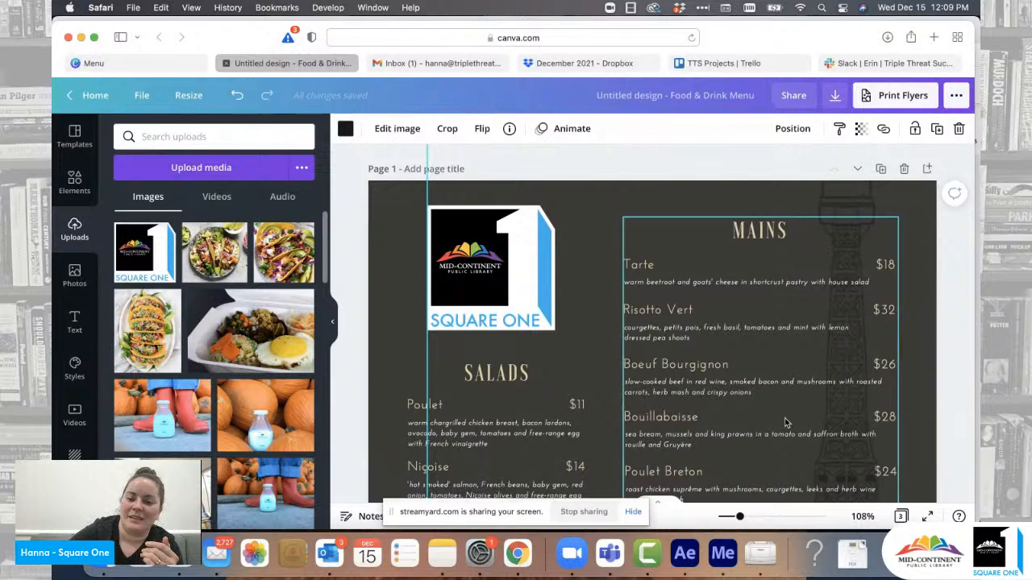
{"action": "left_click_drag", "start_coordinate": [739, 516], "coordinate": [724, 517]}
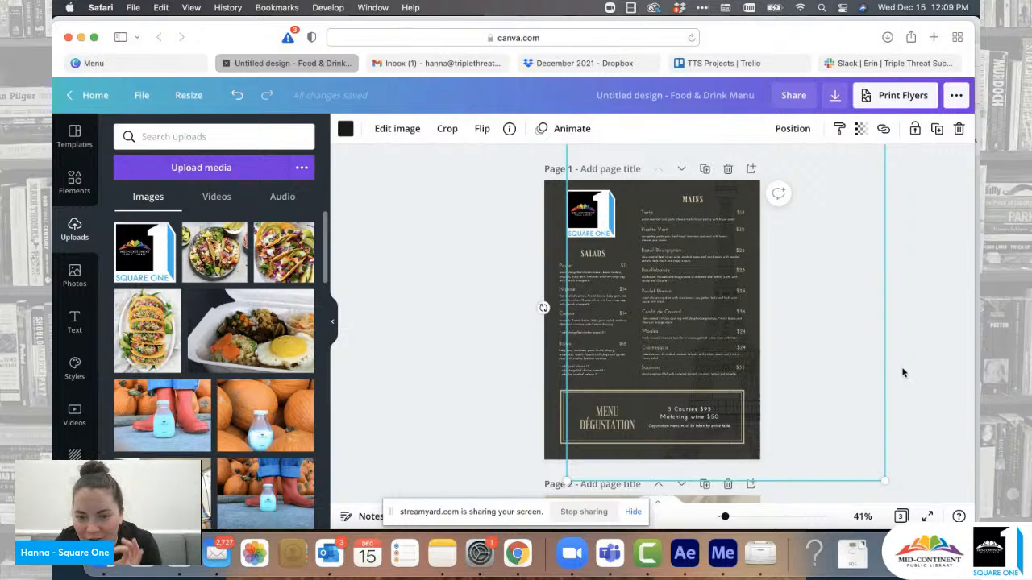
{"action": "mouse_move", "coordinate": [735, 454]}
{"action": "left_mouse_down"}
{"action": "mouse_move", "coordinate": [679, 454]}
{"action": "mouse_move", "coordinate": [730, 460]}
{"action": "left_mouse_up"}
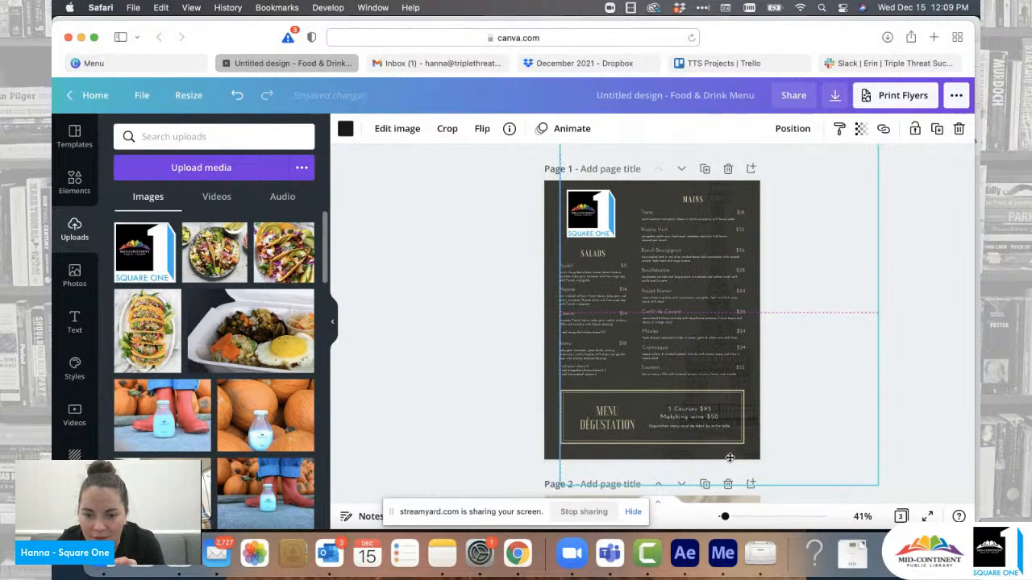
{"action": "key", "text": "BackSpace"}
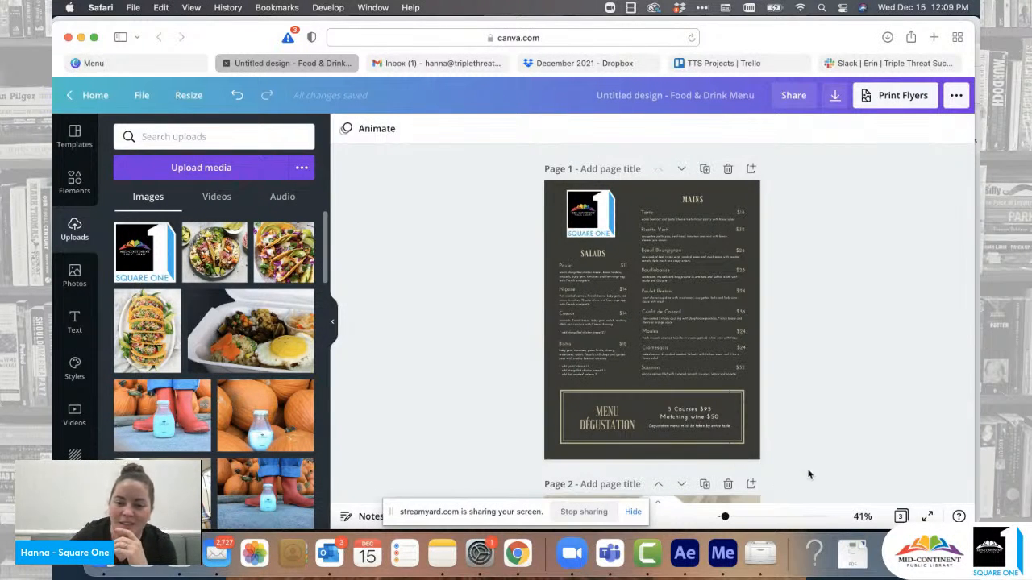
Step: Examine page 1 at a larger zoom, checking the MAINS heading and the dish entries grouped beneath it
{"action": "left_click_drag", "start_coordinate": [727, 518], "coordinate": [734, 517]}
{"action": "scroll", "coordinate": [745, 452], "scroll_direction": "down", "scroll_amount": 1}
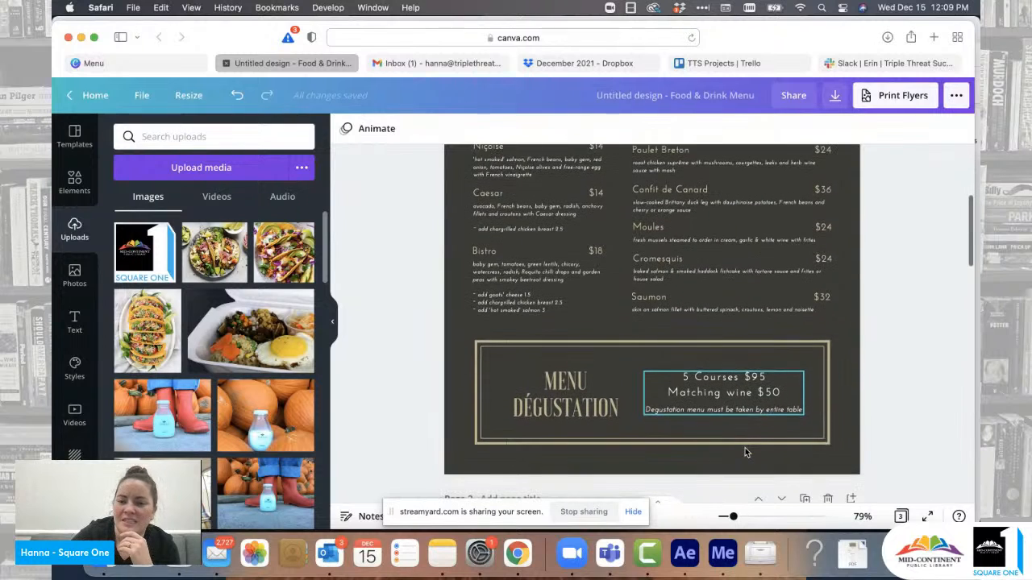
{"action": "scroll", "coordinate": [760, 449], "scroll_direction": "up", "scroll_amount": 5}
{"action": "scroll", "coordinate": [777, 366], "scroll_direction": "up", "scroll_amount": 1}
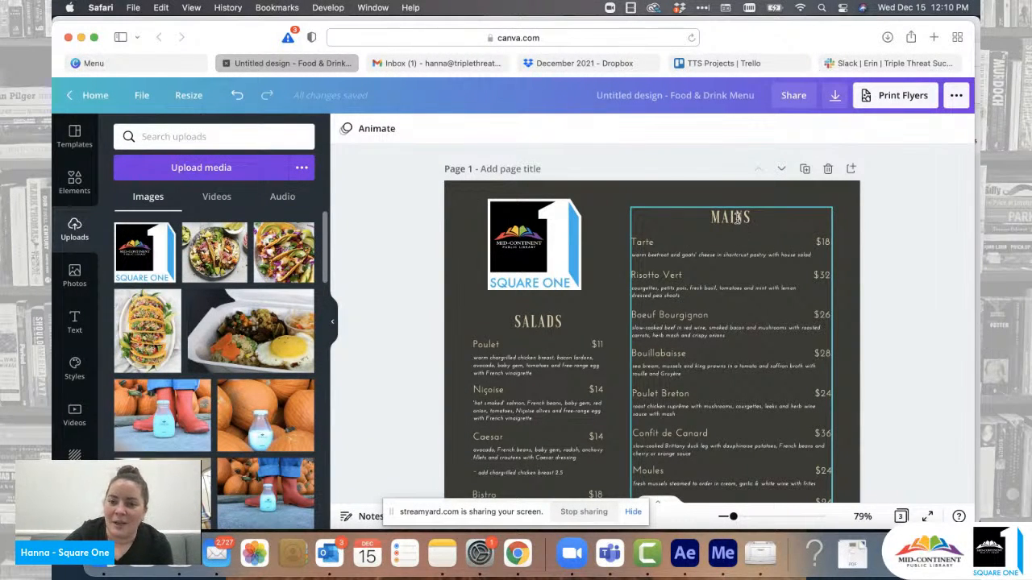
{"action": "left_click", "coordinate": [737, 217]}
{"action": "left_click", "coordinate": [737, 218]}
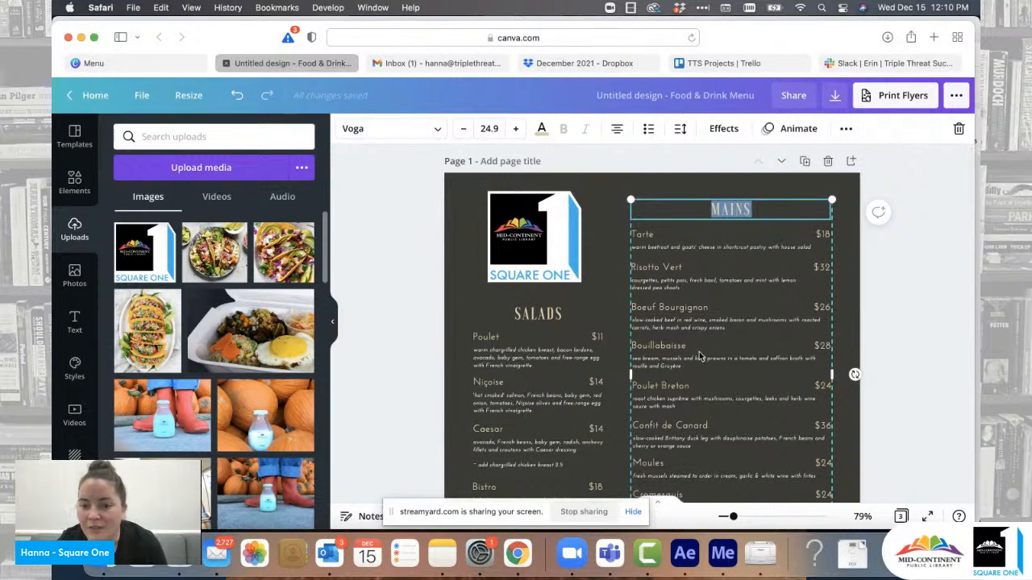
{"action": "left_click", "coordinate": [879, 343]}
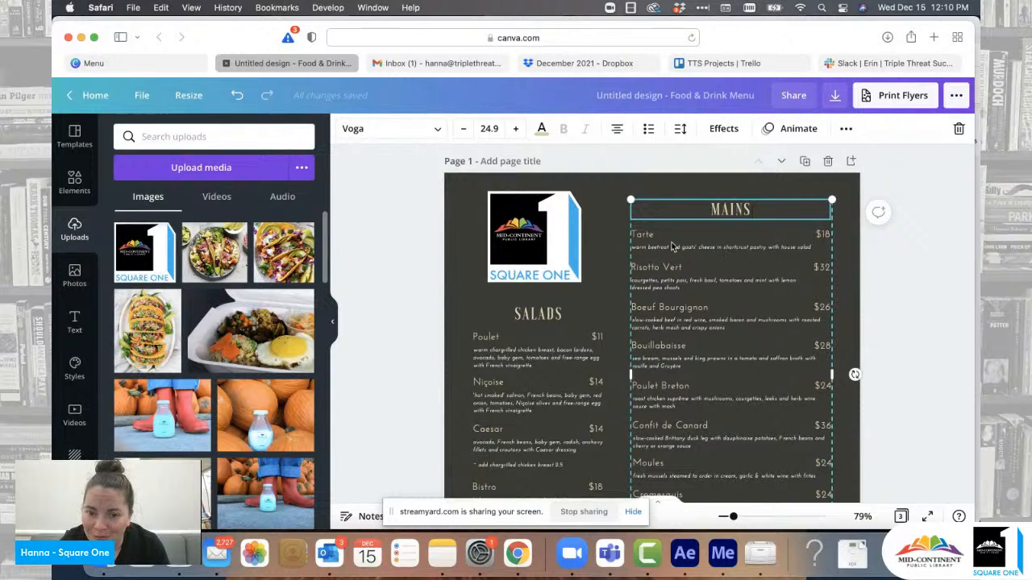
{"action": "scroll", "coordinate": [760, 269], "scroll_direction": "down", "scroll_amount": 3}
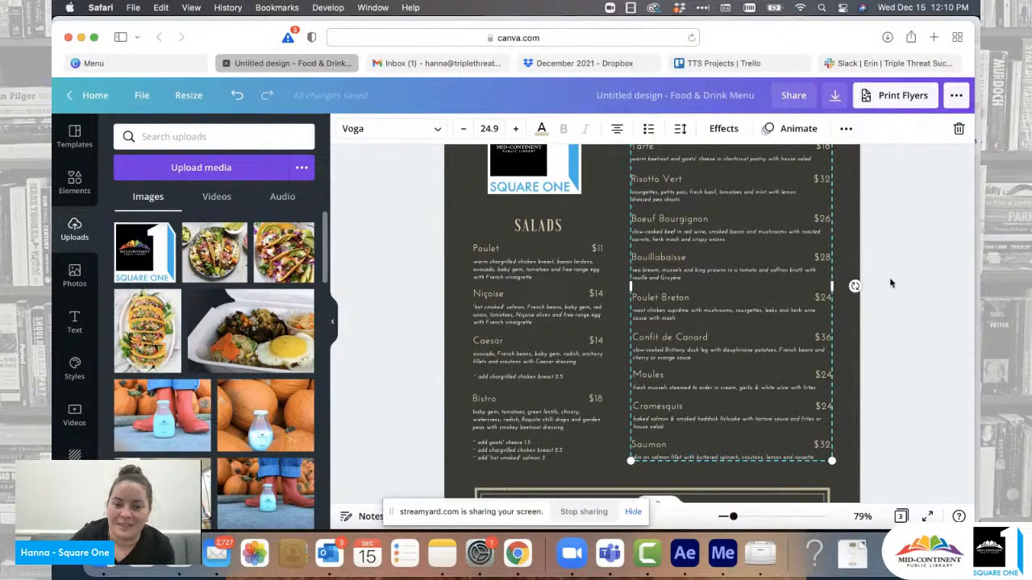
{"action": "scroll", "coordinate": [891, 283], "scroll_direction": "up", "scroll_amount": 3}
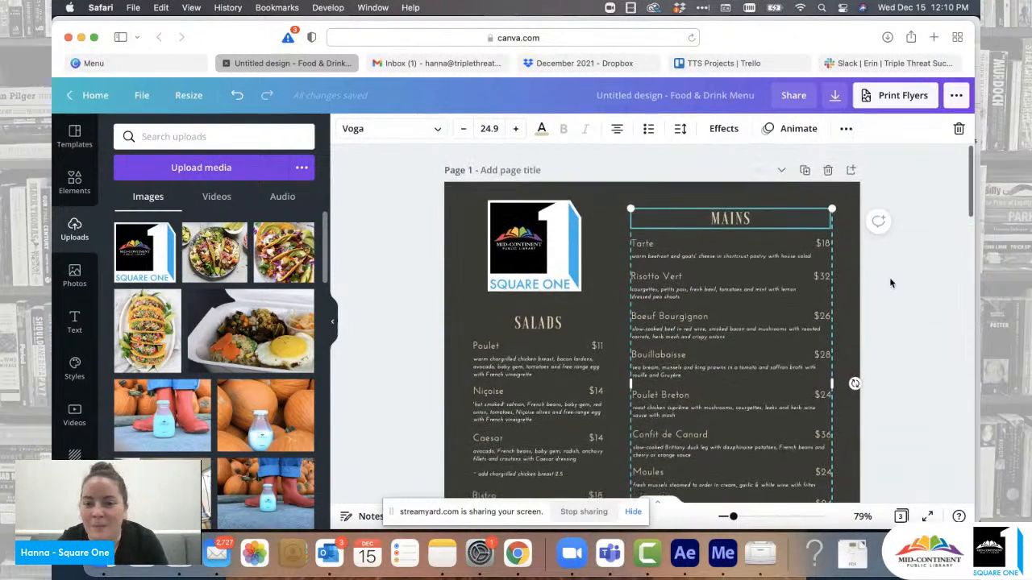
Step: Replace the first dish name under MAINS, Tarte, with "Cheeseburger"
{"action": "left_click", "coordinate": [645, 244]}
{"action": "double_click", "coordinate": [645, 243]}
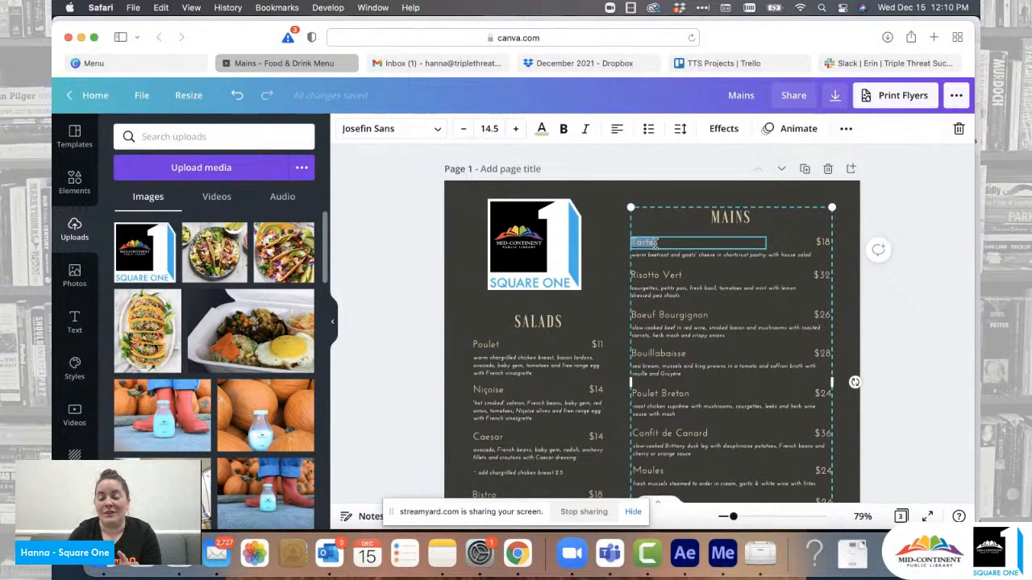
{"action": "type", "text": "Ch"}
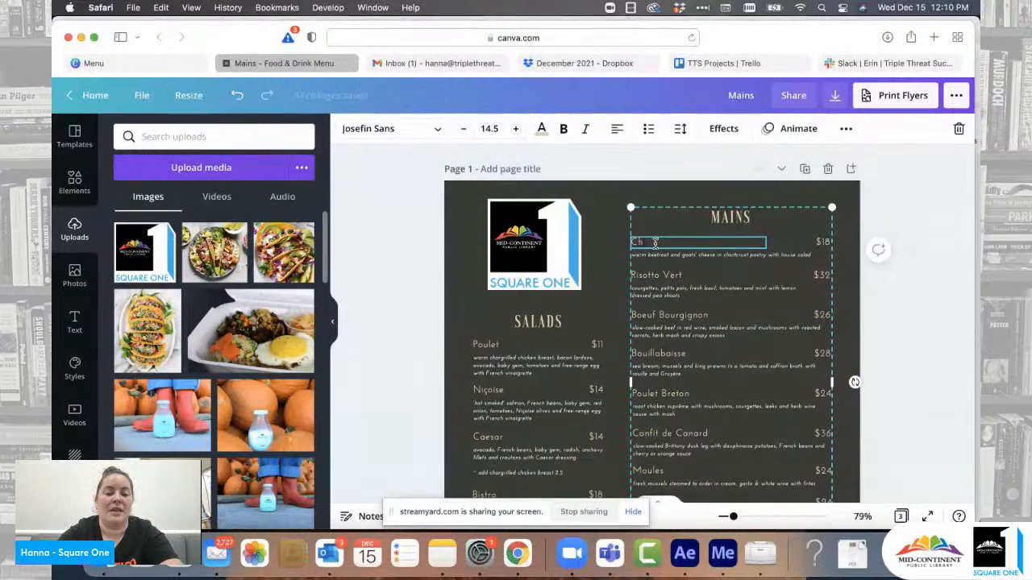
{"action": "type", "text": "ee"}
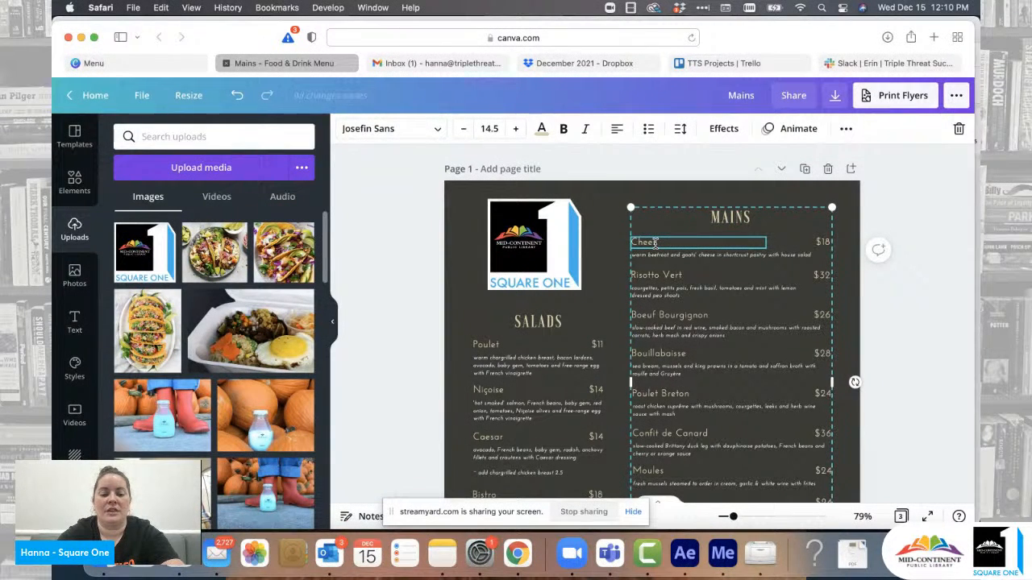
{"action": "type", "text": "seburger"}
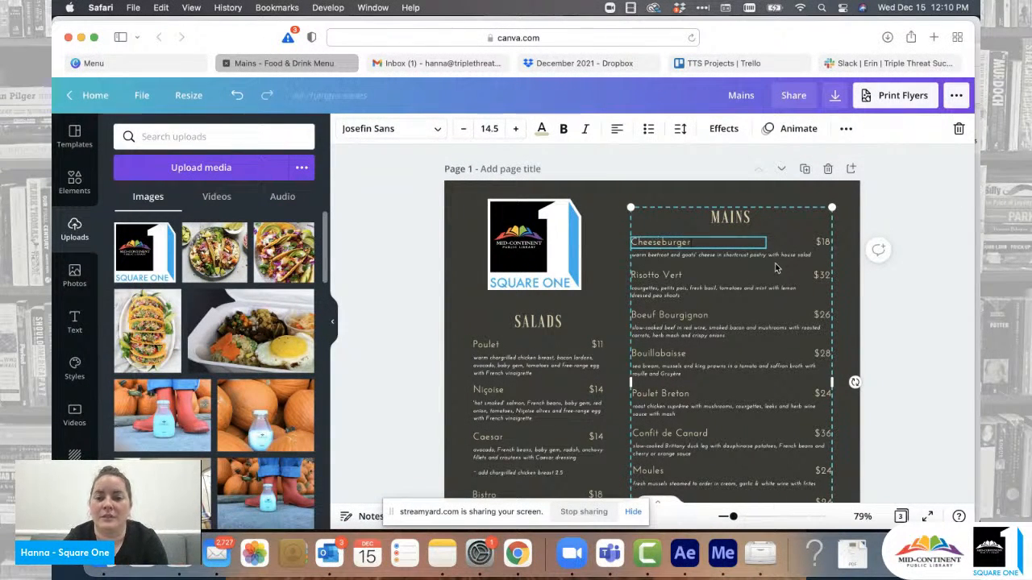
Step: Set the price of the Cheeseburger entry to $9.99
{"action": "double_click", "coordinate": [825, 242]}
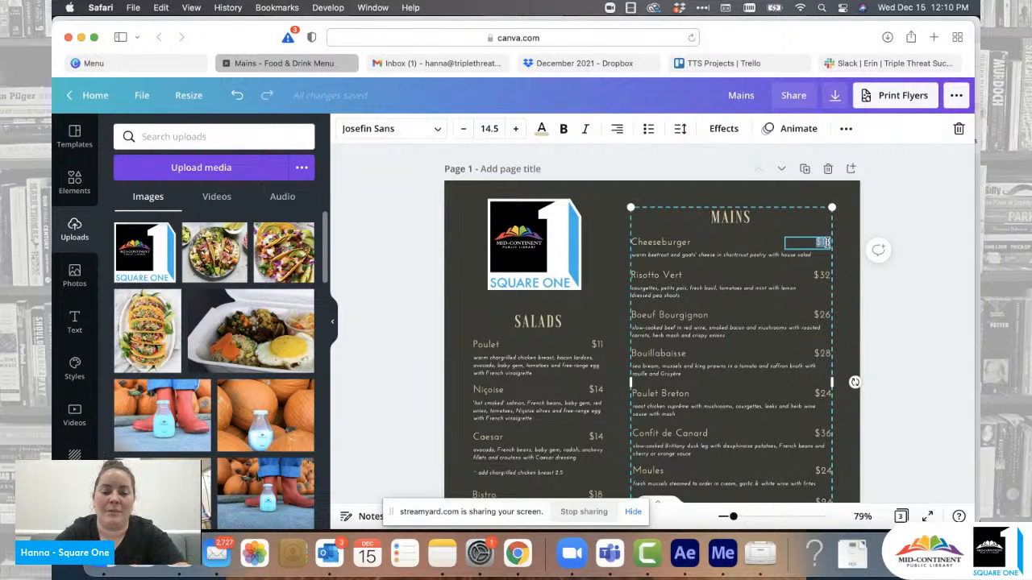
{"action": "key", "text": "BackSpace"}
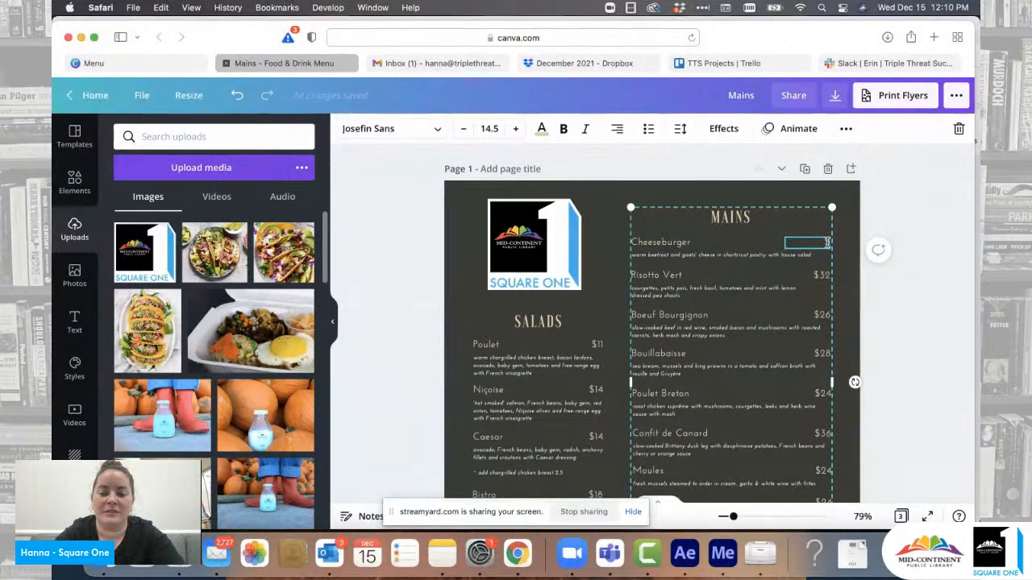
{"action": "type", "text": "$9.99"}
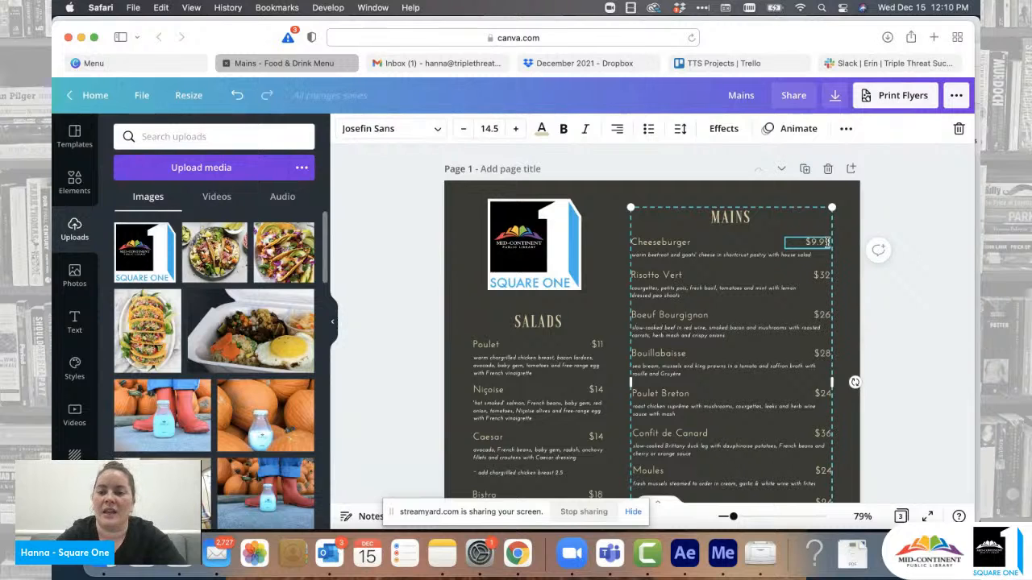
{"action": "left_click", "coordinate": [925, 246]}
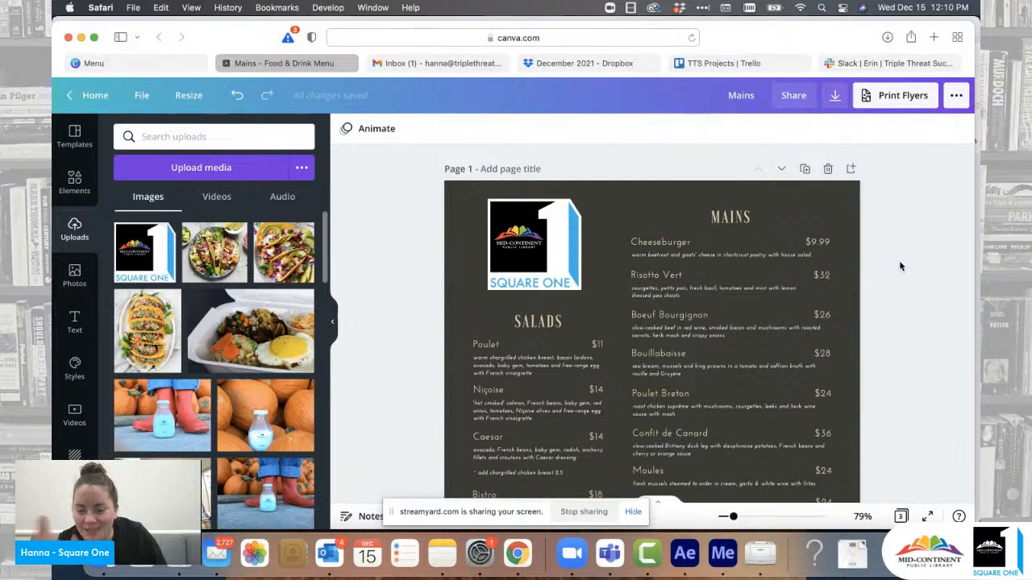
{"action": "triple_click", "coordinate": [670, 276]}
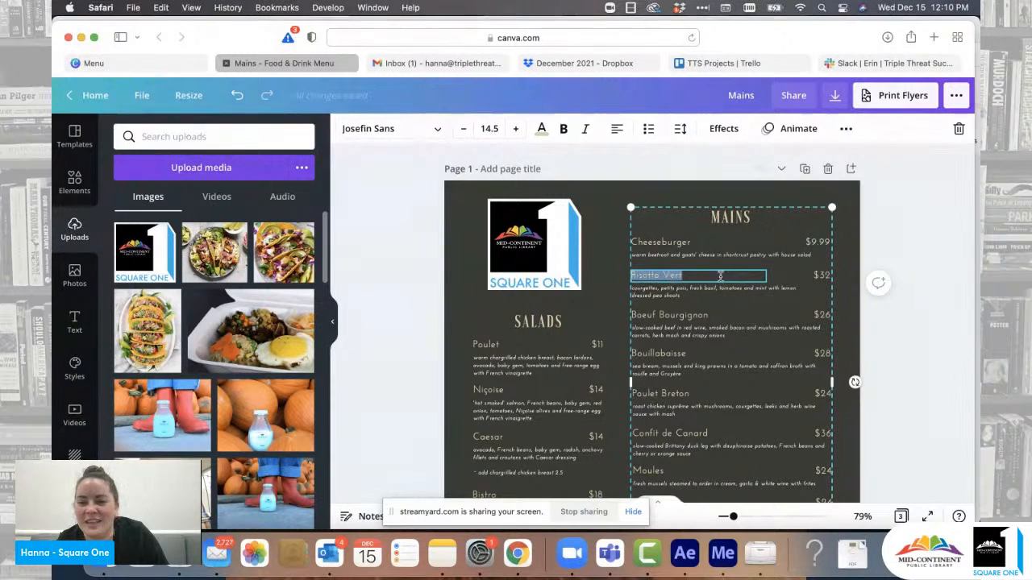
{"action": "triple_click", "coordinate": [682, 256]}
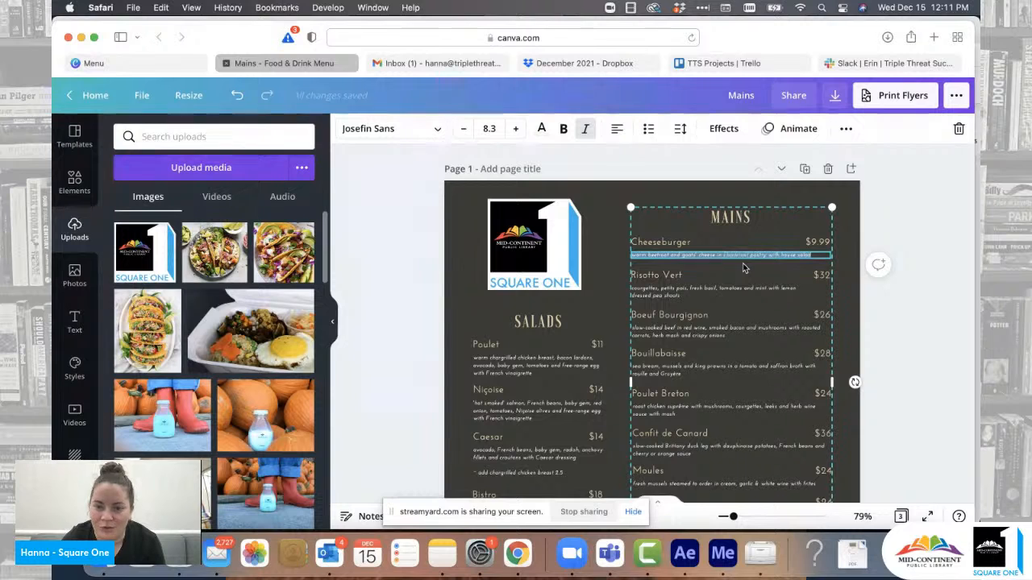
{"action": "left_click", "coordinate": [689, 299]}
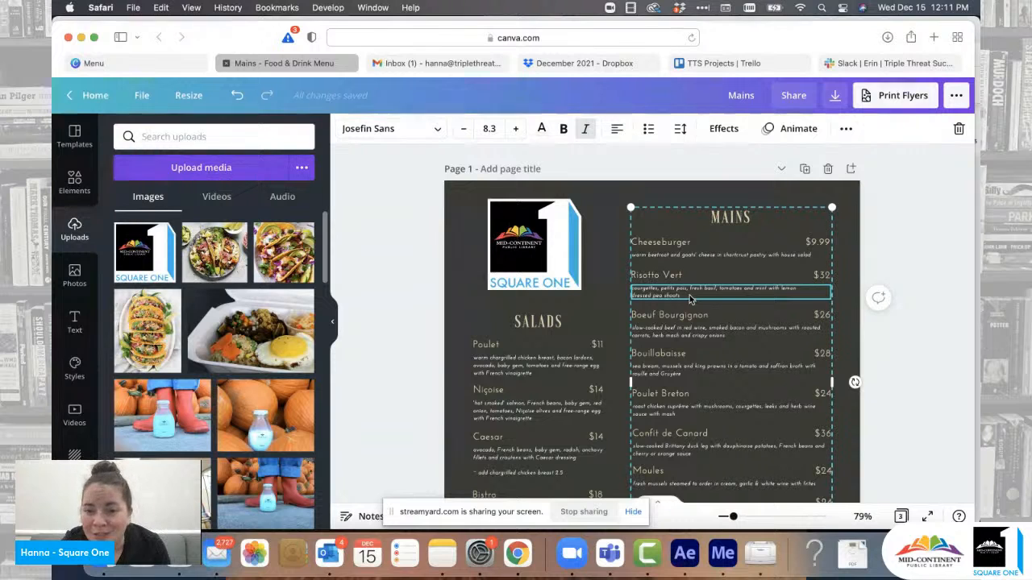
{"action": "triple_click", "coordinate": [694, 257]}
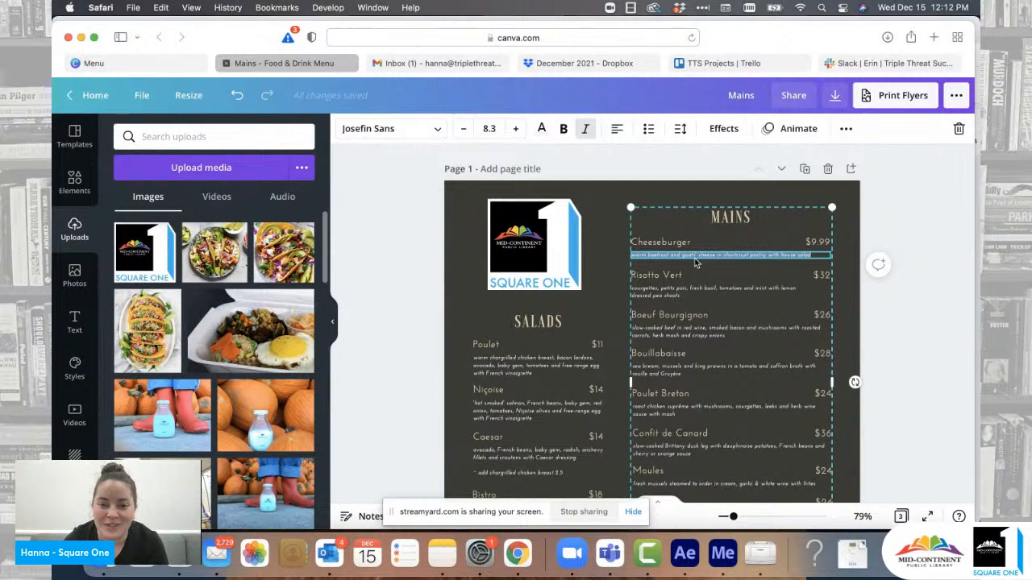
Step: Replace the second dish name under MAINS, Risotto Vert, with "Type something right here"
{"action": "triple_click", "coordinate": [672, 275]}
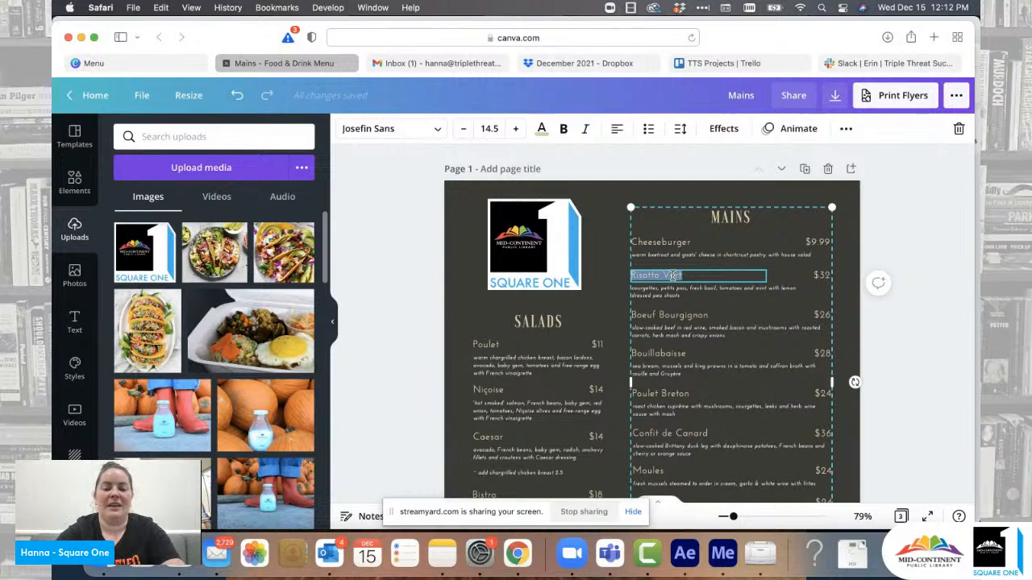
{"action": "key", "text": "BackSpace"}
{"action": "type", "text": "Type"}
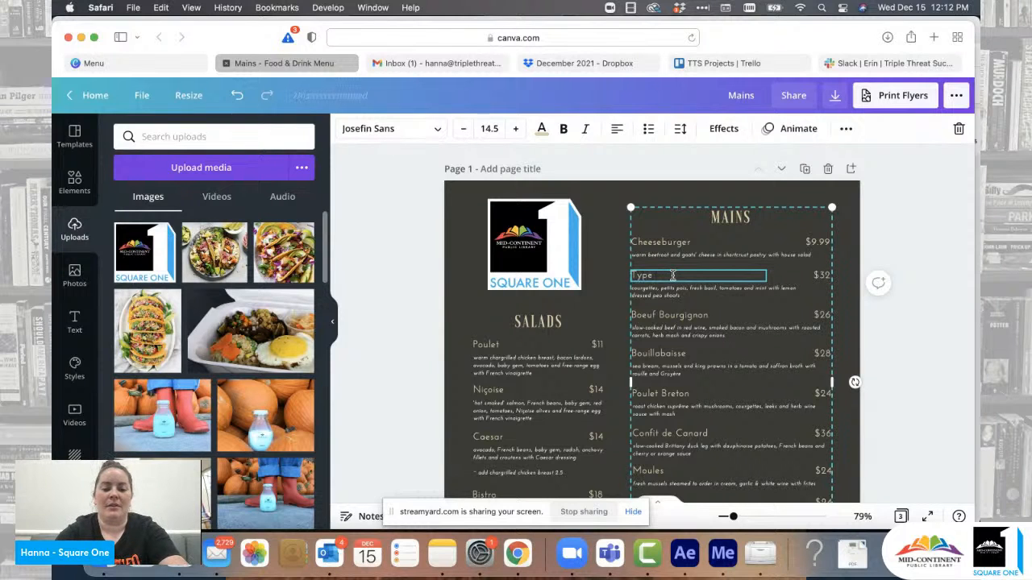
{"action": "type", "text": " something r"}
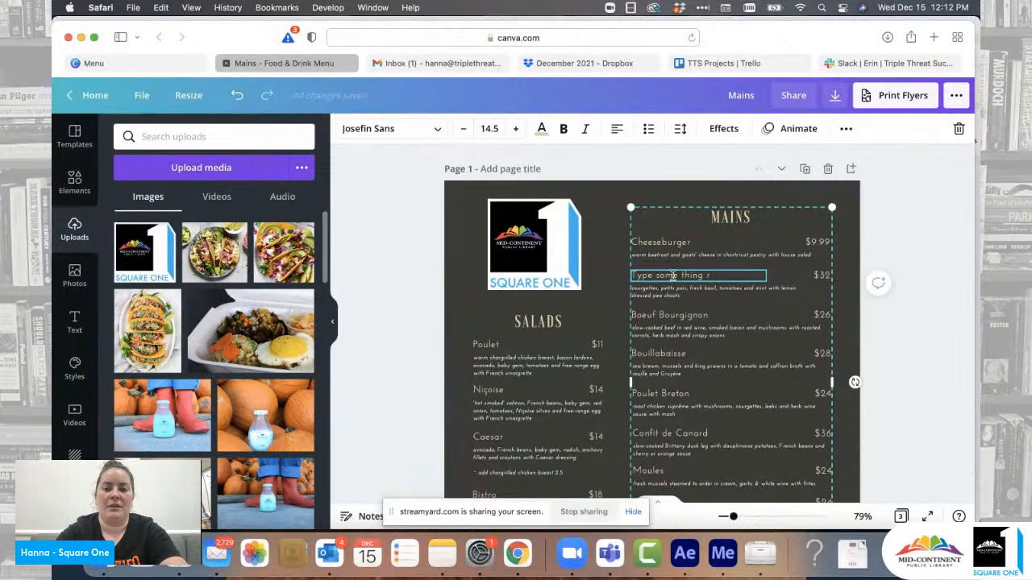
{"action": "key", "text": "BackSpace"}
{"action": "key", "text": "BackSpace"}
{"action": "key", "text": "BackSpace"}
{"action": "key", "text": "BackSpace"}
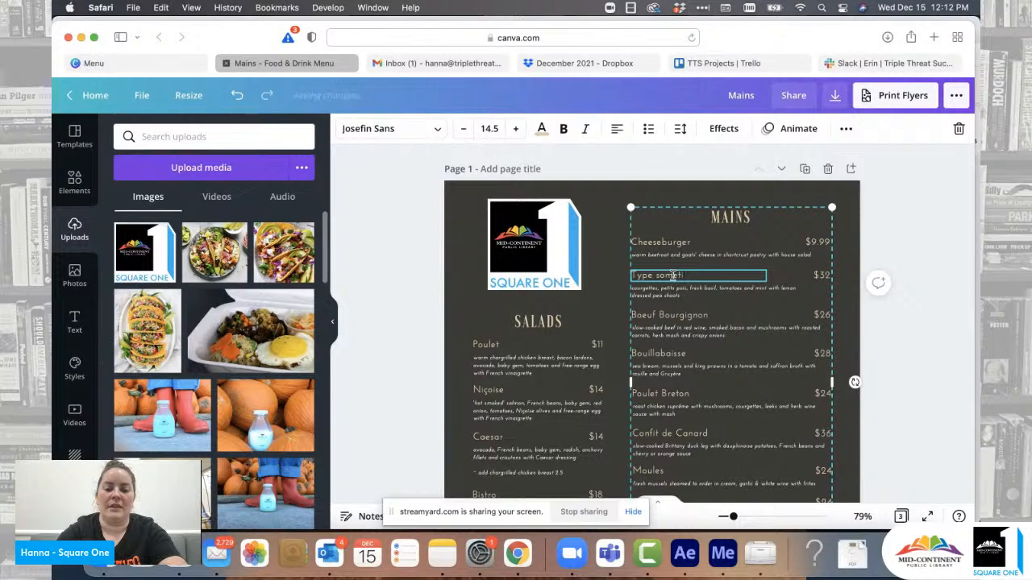
{"action": "type", "text": "hing"}
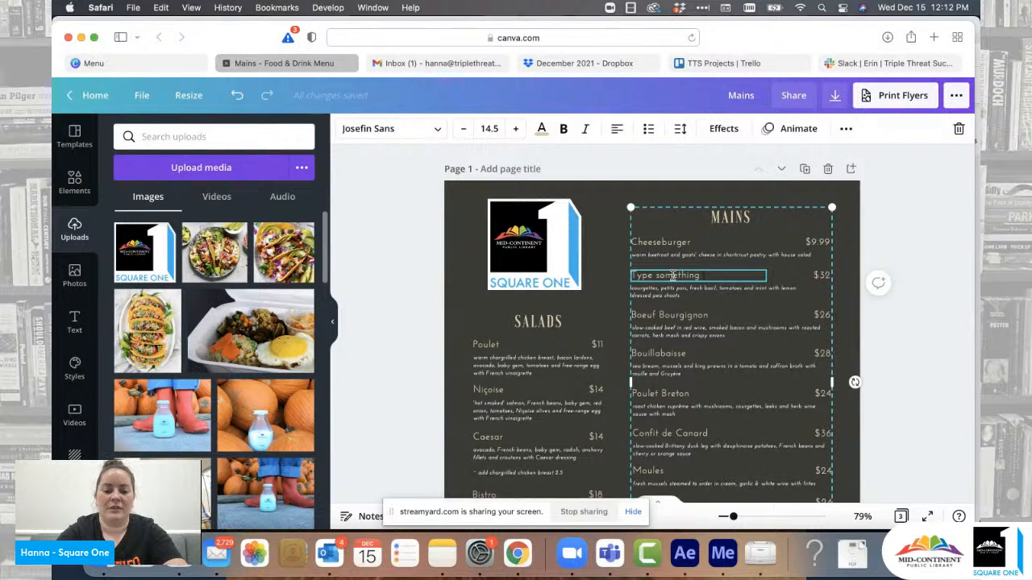
{"action": "type", "text": " right here"}
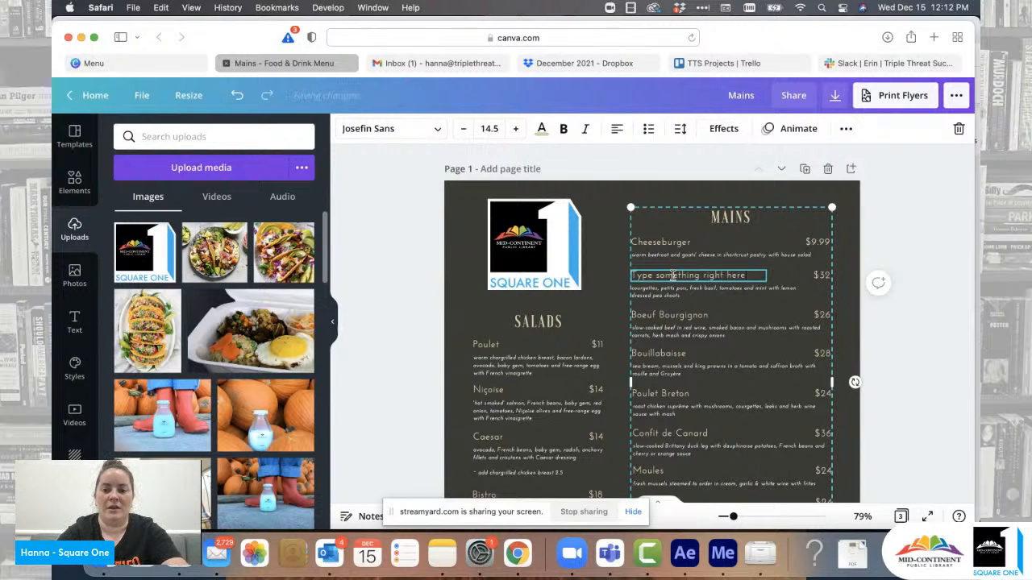
{"action": "left_click", "coordinate": [926, 291]}
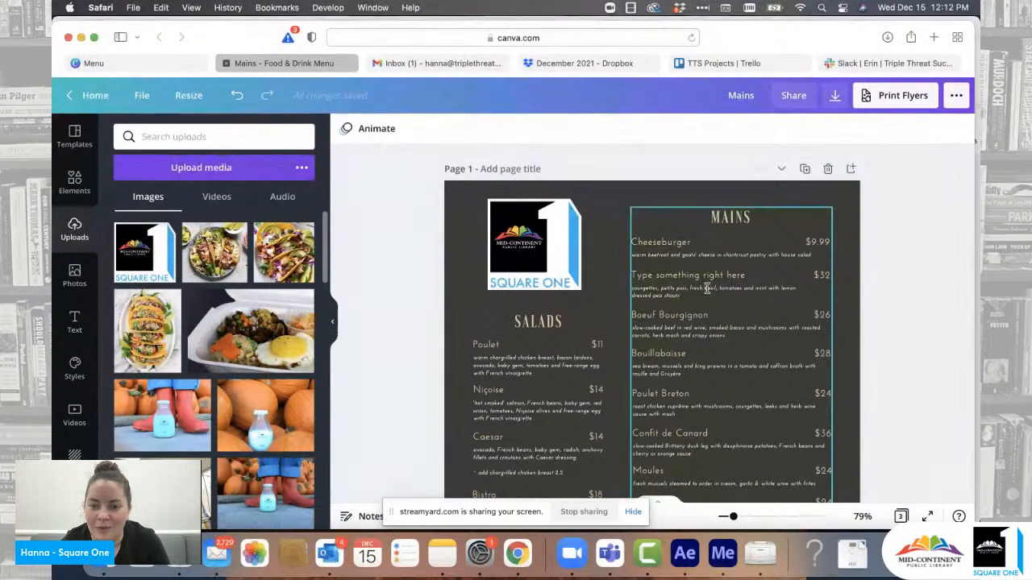
{"action": "double_click", "coordinate": [707, 289]}
{"action": "double_click", "coordinate": [709, 293]}
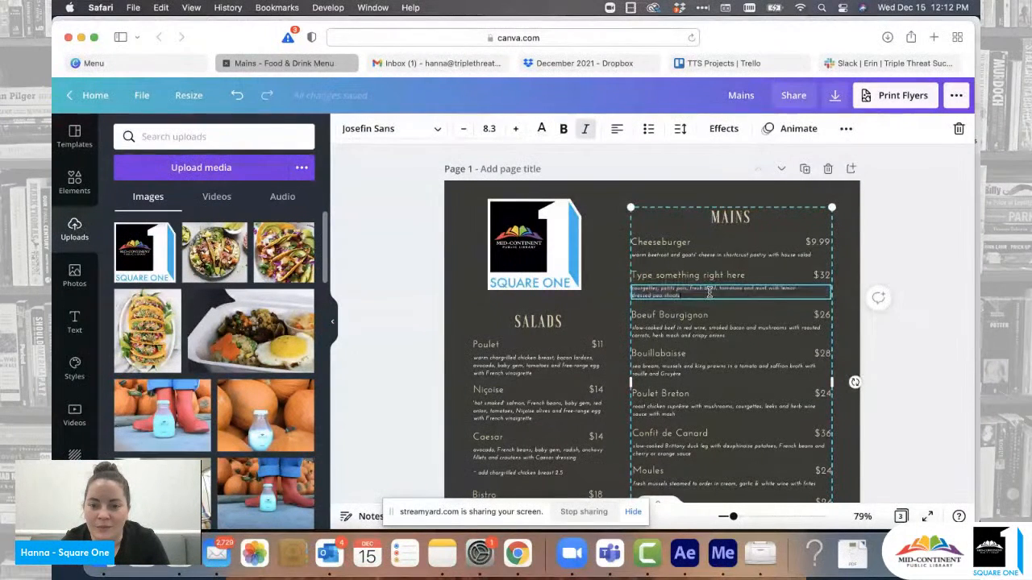
{"action": "double_click", "coordinate": [817, 273]}
{"action": "left_click", "coordinate": [789, 293]}
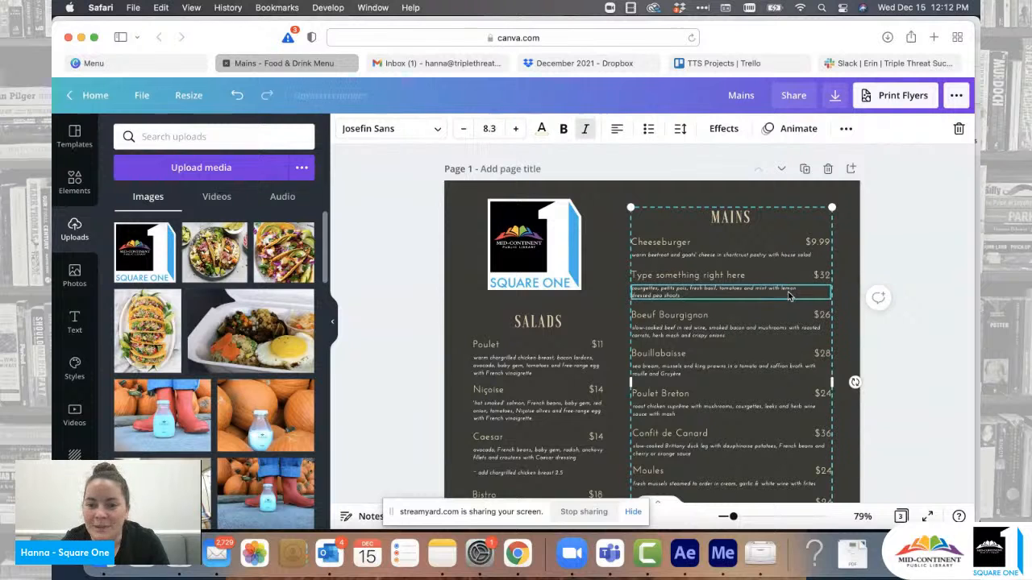
{"action": "left_click", "coordinate": [896, 291]}
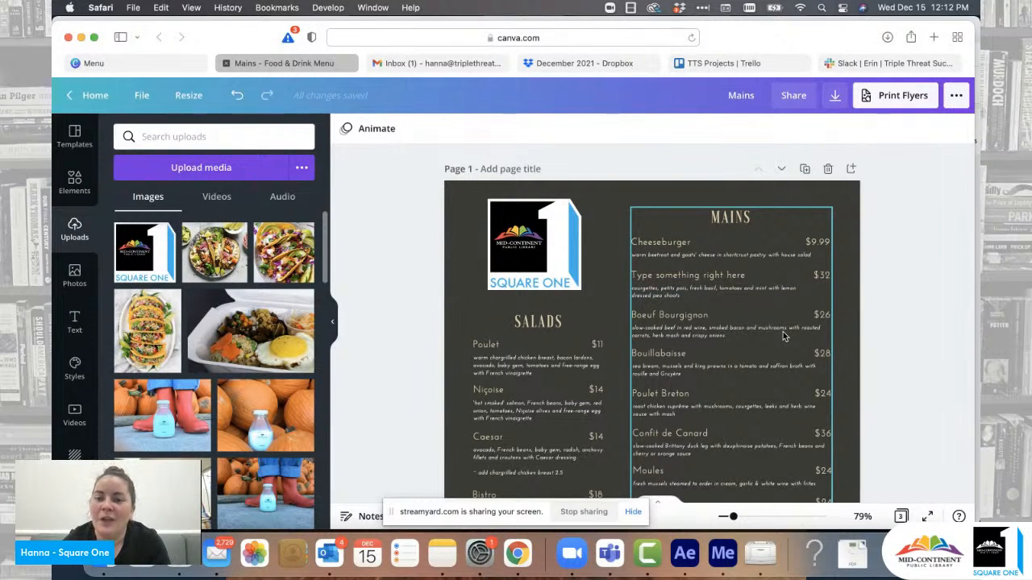
{"action": "scroll", "coordinate": [782, 337], "scroll_direction": "down", "scroll_amount": 5}
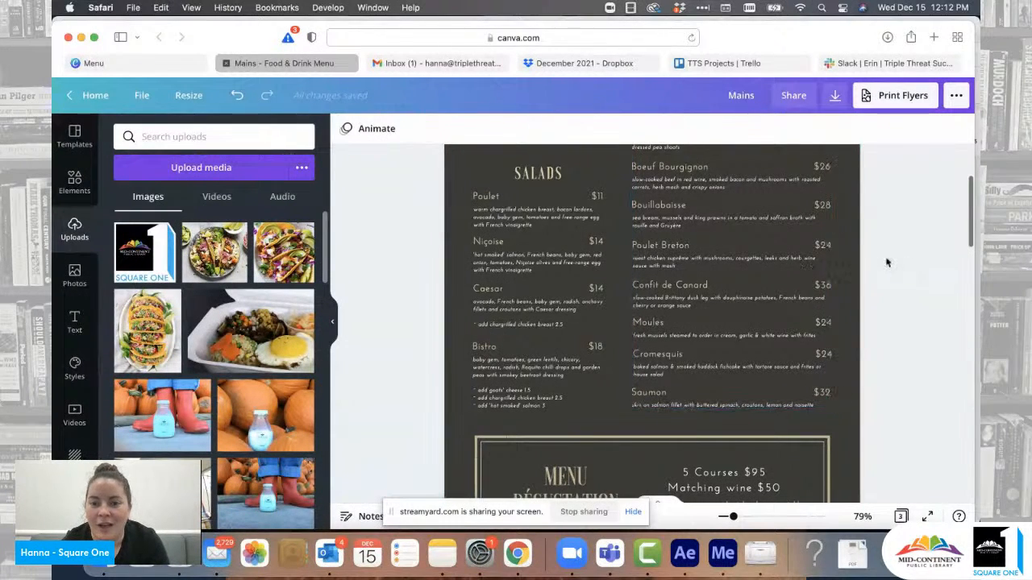
{"action": "scroll", "coordinate": [886, 262], "scroll_direction": "up", "scroll_amount": 3}
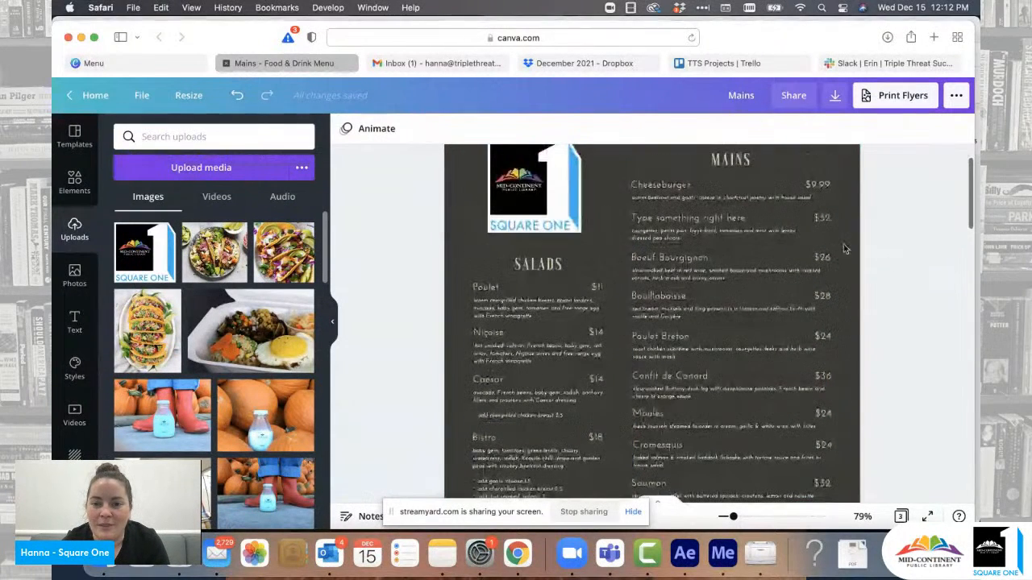
Step: Review the additional options for the grouped MAINS text and inspect its separate heading and dish name boxes
{"action": "left_click", "coordinate": [730, 254]}
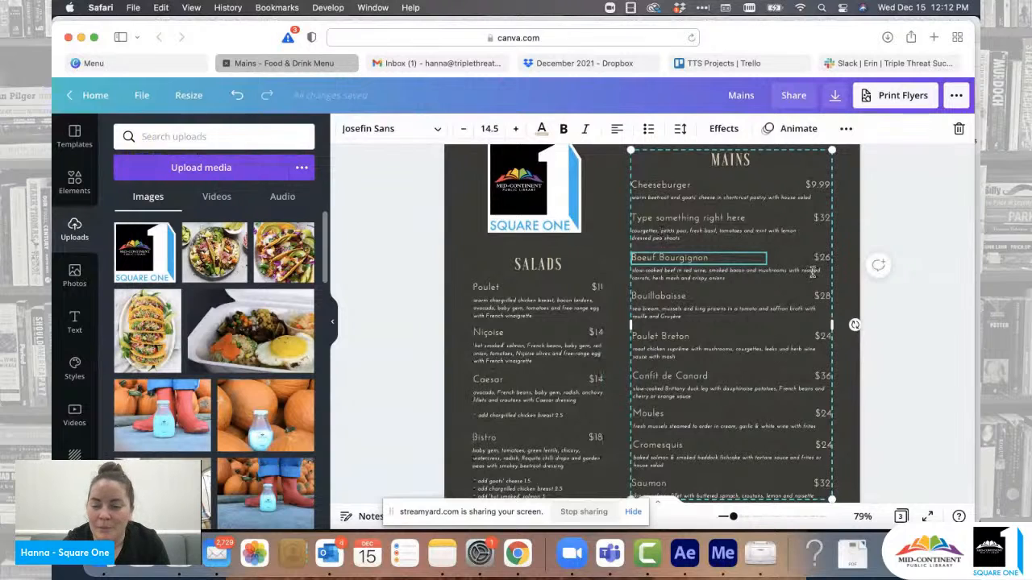
{"action": "scroll", "coordinate": [814, 274], "scroll_direction": "up", "scroll_amount": 2}
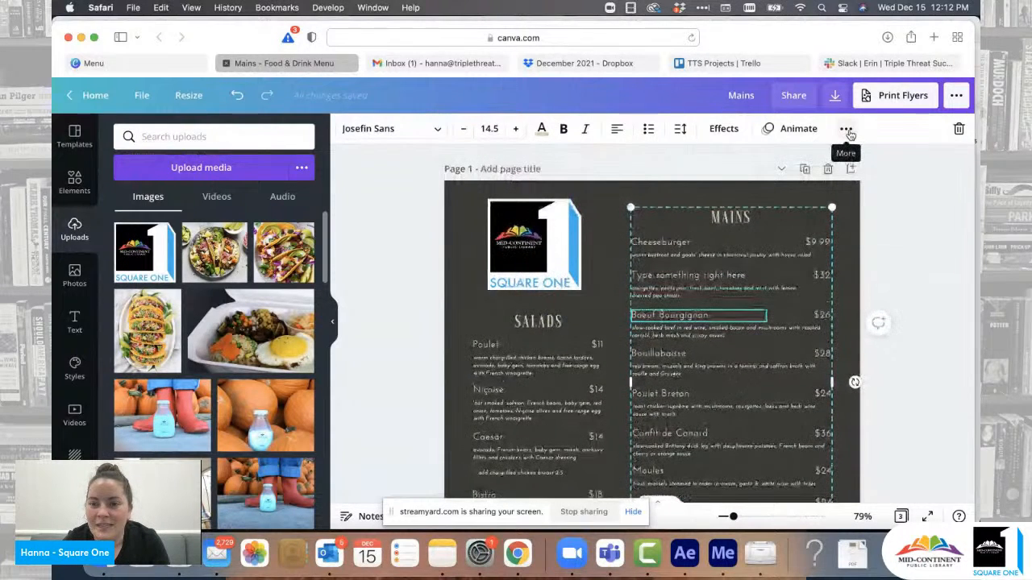
{"action": "left_click", "coordinate": [845, 130]}
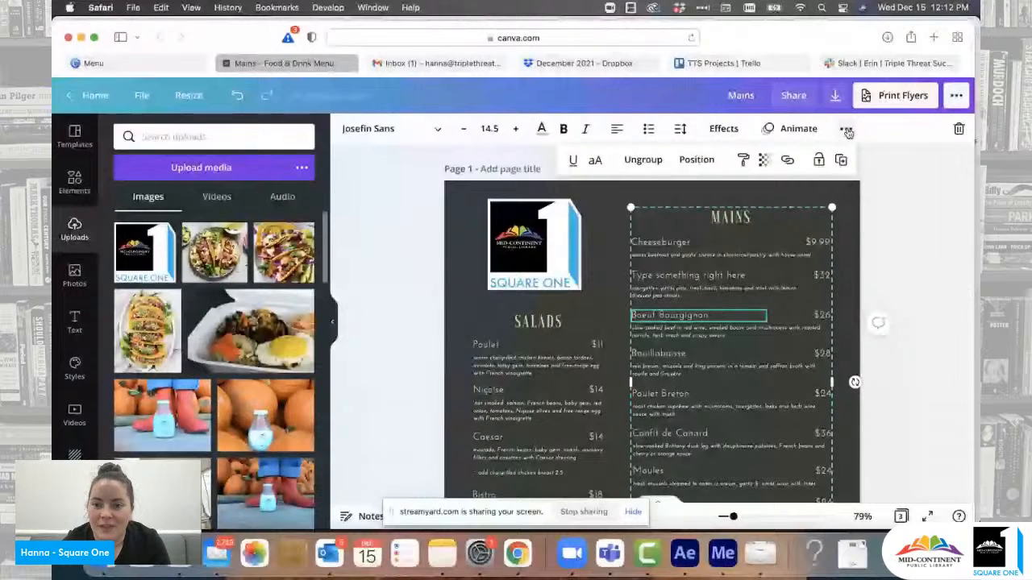
{"action": "left_click", "coordinate": [739, 216]}
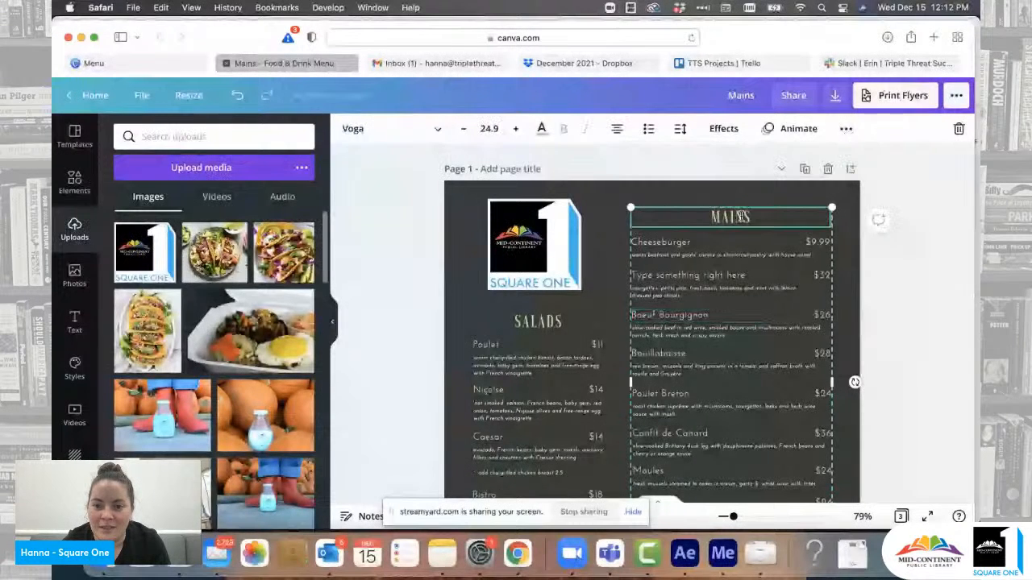
{"action": "left_click", "coordinate": [666, 239]}
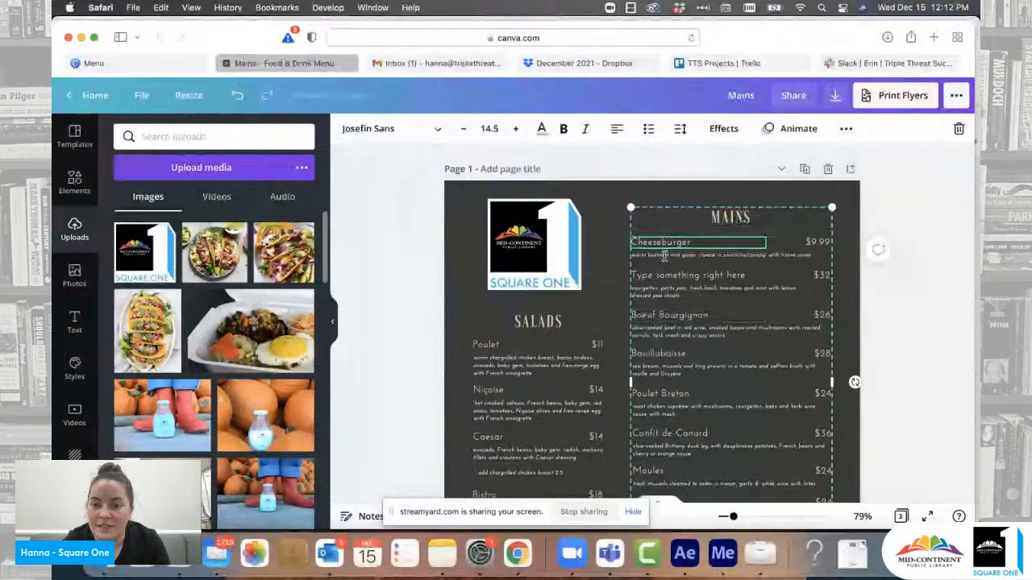
Step: Nudge the grouped MAINS text block slightly toward the page's outer edge and upward
{"action": "left_click", "coordinate": [821, 276]}
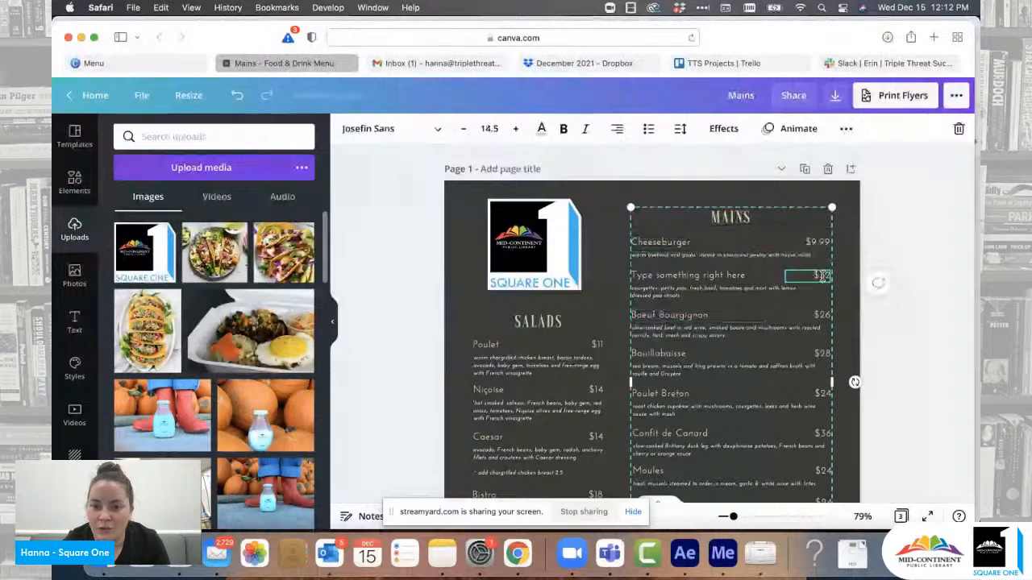
{"action": "left_click", "coordinate": [922, 283]}
{"action": "mouse_move", "coordinate": [769, 308]}
{"action": "left_mouse_down"}
{"action": "mouse_move", "coordinate": [776, 275]}
{"action": "mouse_move", "coordinate": [768, 315]}
{"action": "mouse_move", "coordinate": [775, 309]}
{"action": "left_mouse_up"}
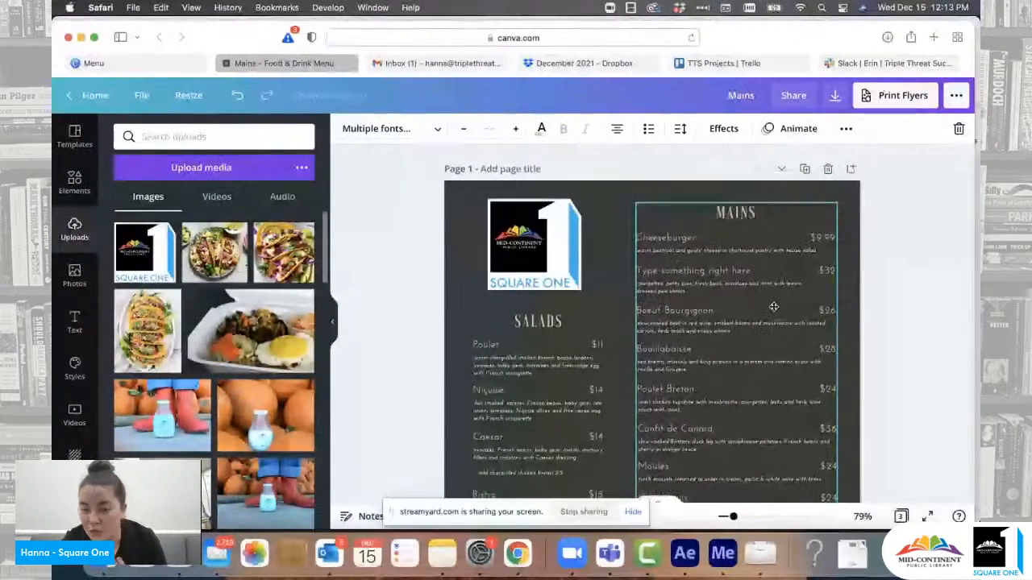
{"action": "left_click", "coordinate": [937, 271]}
Step: Ungroup the MAINS text block into its separate text boxes and clear the selection
{"action": "left_click", "coordinate": [774, 295]}
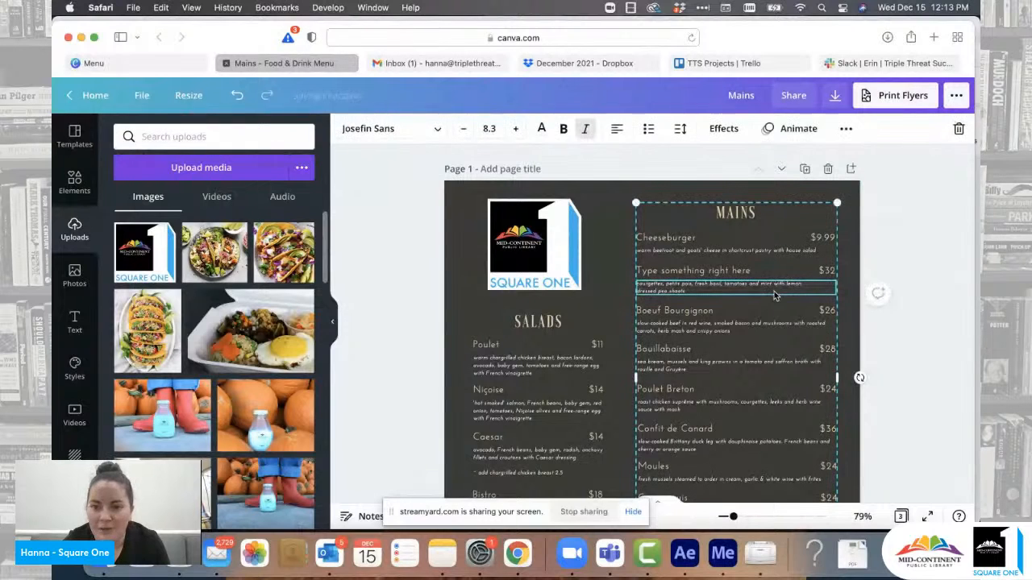
{"action": "left_click", "coordinate": [845, 129]}
{"action": "left_click", "coordinate": [655, 161]}
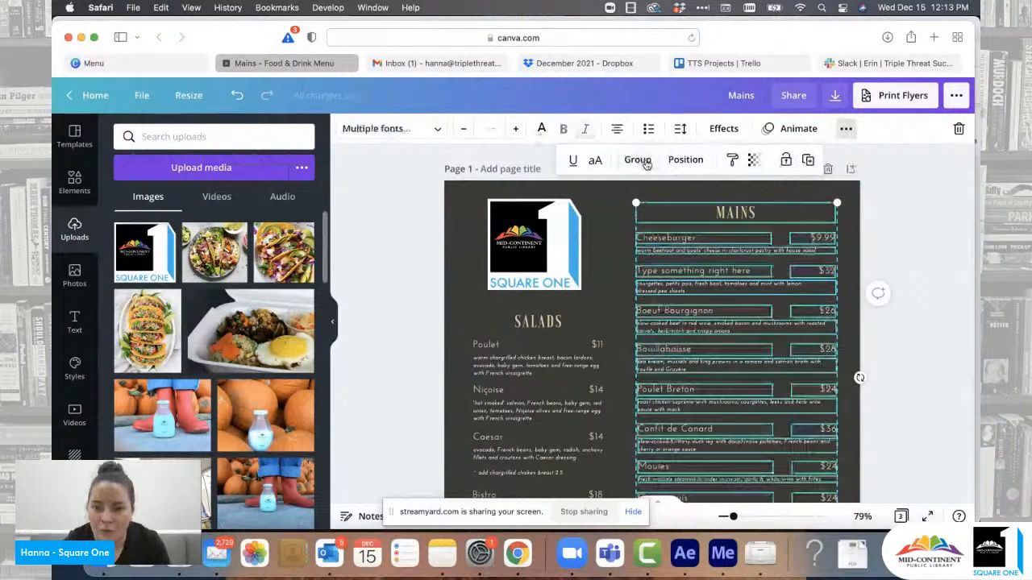
{"action": "scroll", "coordinate": [898, 272], "scroll_direction": "down", "scroll_amount": 3}
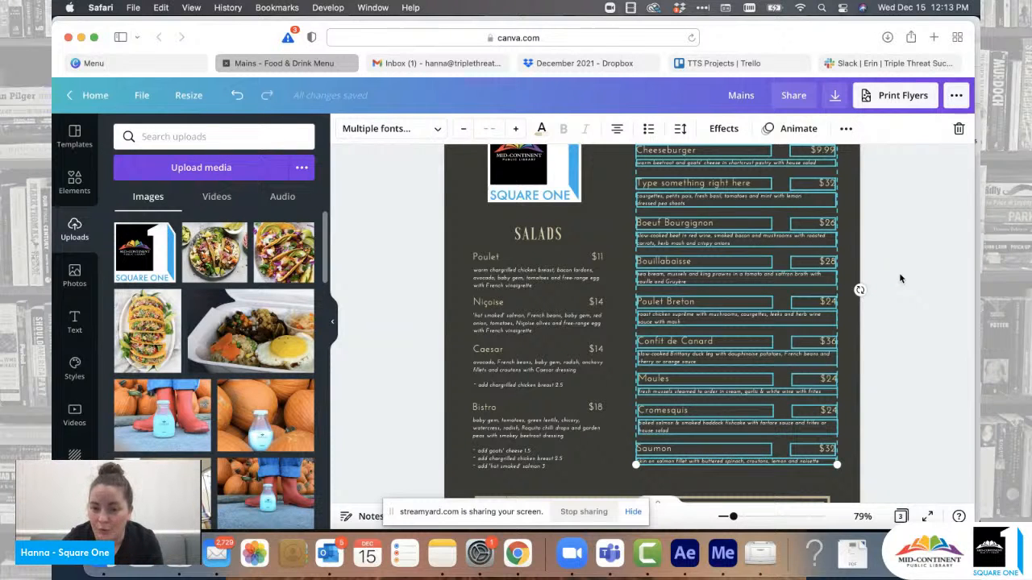
{"action": "left_click", "coordinate": [899, 272]}
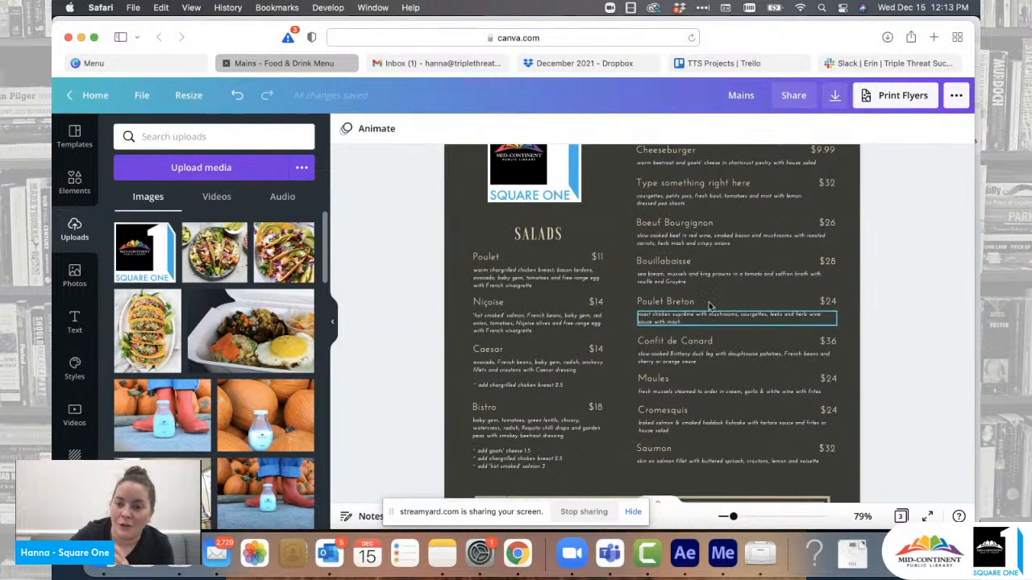
Step: Delete the Saumon entry under MAINS, including its name, description and price
{"action": "left_click", "coordinate": [664, 448]}
{"action": "key", "text": "Delete"}
{"action": "left_click", "coordinate": [674, 460]}
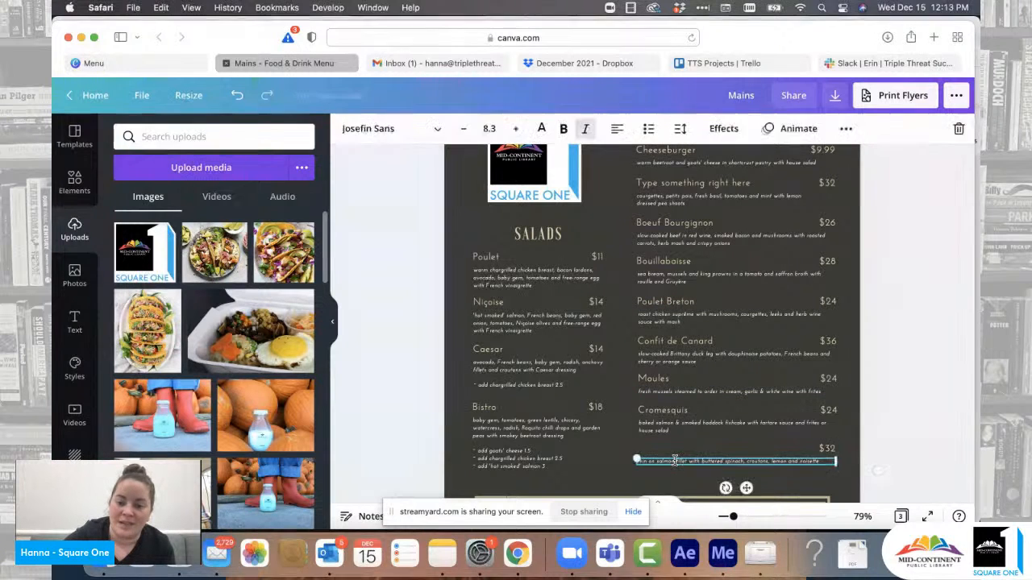
{"action": "key", "text": "Delete"}
{"action": "left_click", "coordinate": [826, 449]}
{"action": "key", "text": "Delete"}
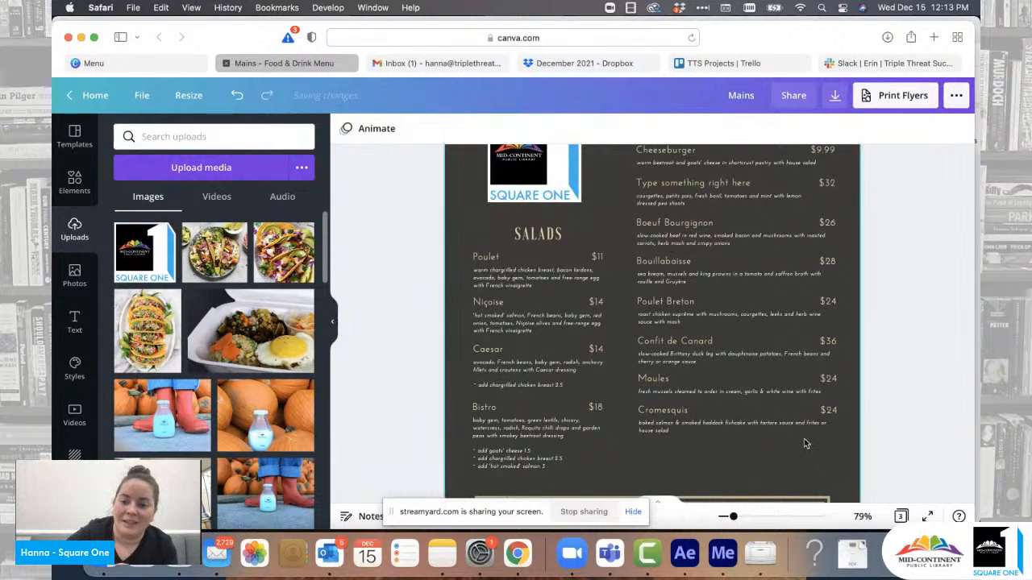
Step: Remove the Cromesquis entry's description, name and price from the MAINS list
{"action": "left_click", "coordinate": [790, 431]}
{"action": "key", "text": "Delete"}
{"action": "left_click", "coordinate": [782, 411]}
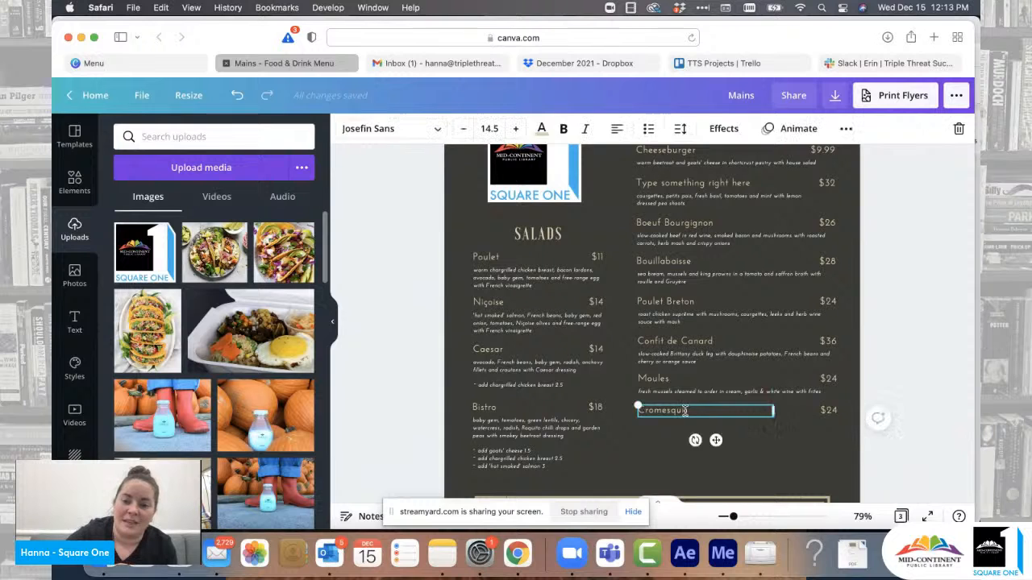
{"action": "key", "text": "Delete"}
{"action": "left_click", "coordinate": [822, 411]}
{"action": "key", "text": "Delete"}
Step: Delete the Moules entry's description, name and price under MAINS
{"action": "left_click", "coordinate": [777, 391]}
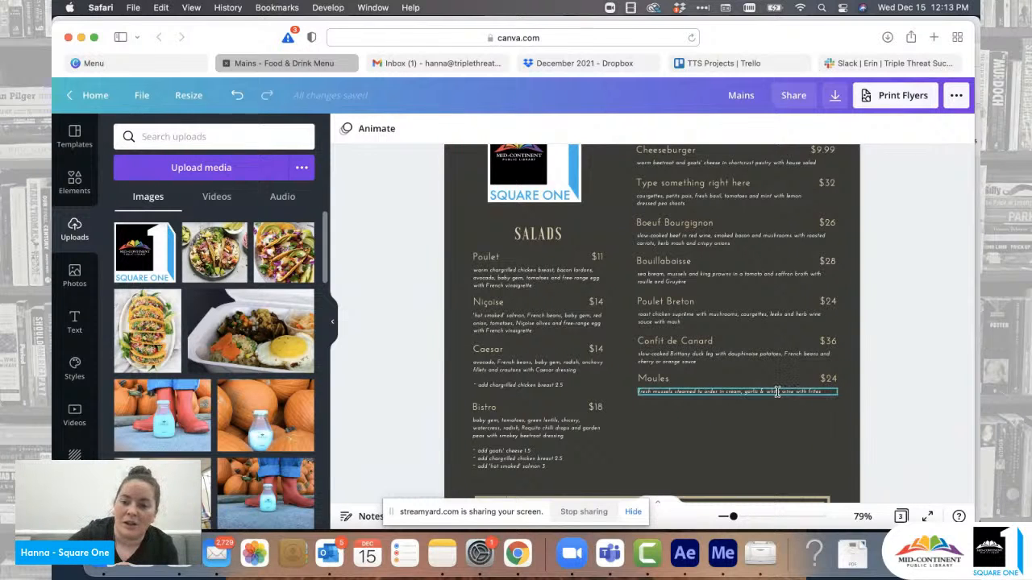
{"action": "key", "text": "Delete"}
{"action": "left_click", "coordinate": [658, 380]}
{"action": "key", "text": "Delete"}
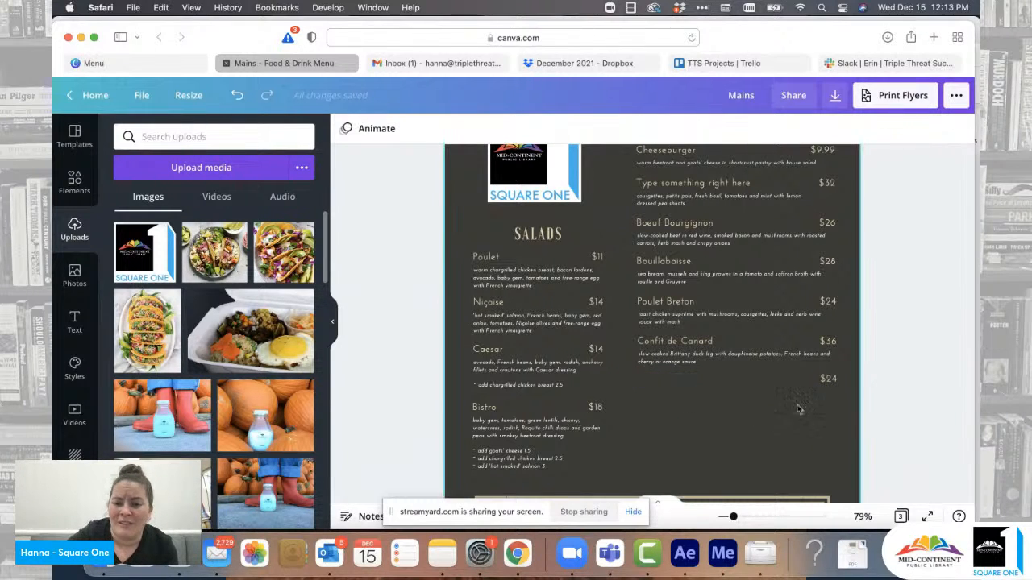
{"action": "left_click", "coordinate": [829, 382]}
{"action": "key", "text": "Delete"}
Step: Delete the Confit de Canard entry's description, name and price under MAINS
{"action": "left_click", "coordinate": [713, 362]}
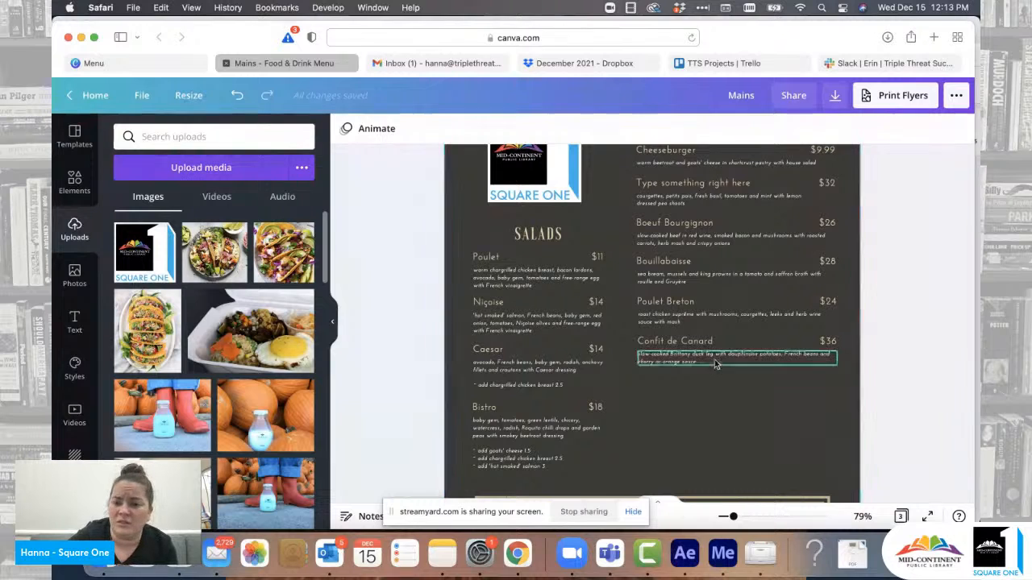
{"action": "key", "text": "Delete"}
{"action": "left_click", "coordinate": [693, 342]}
{"action": "key", "text": "Delete"}
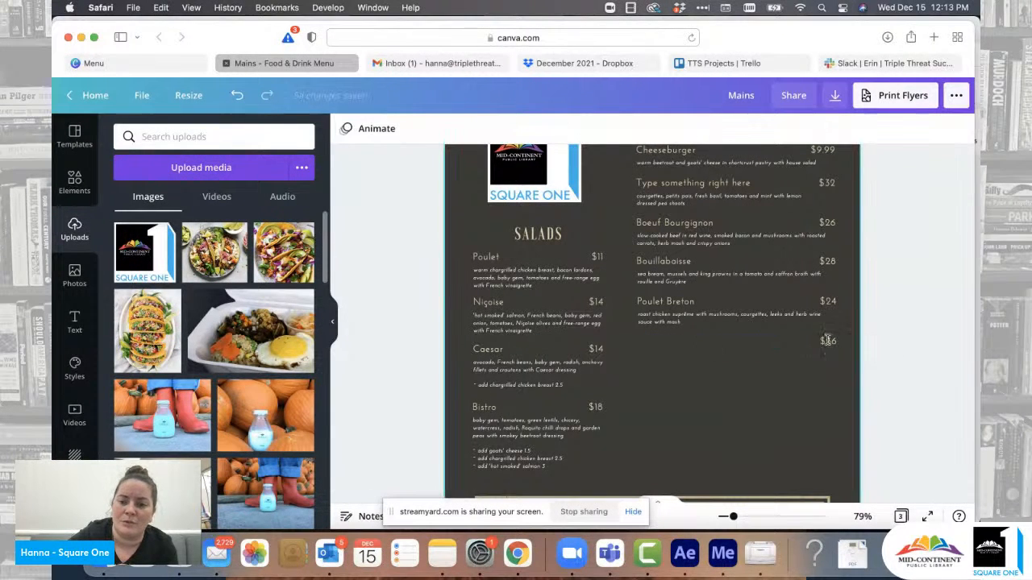
{"action": "left_click", "coordinate": [829, 343]}
{"action": "key", "text": "Delete"}
Step: Examine the page 1 layout, from the MAINS and SALADS lists down to the Menu Dégustation box
{"action": "scroll", "coordinate": [831, 318], "scroll_direction": "up", "scroll_amount": 3}
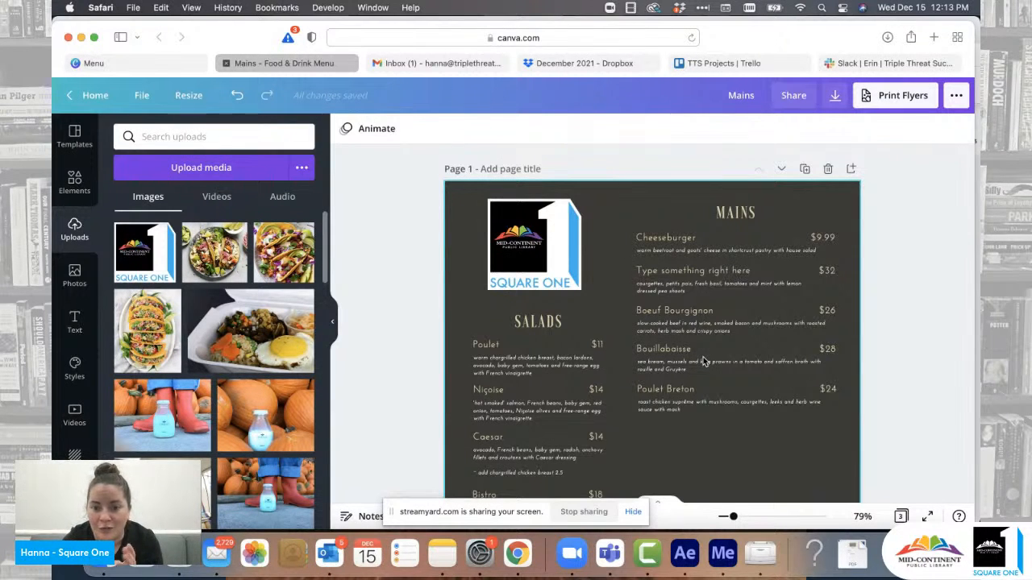
{"action": "scroll", "coordinate": [703, 360], "scroll_direction": "down", "scroll_amount": 3}
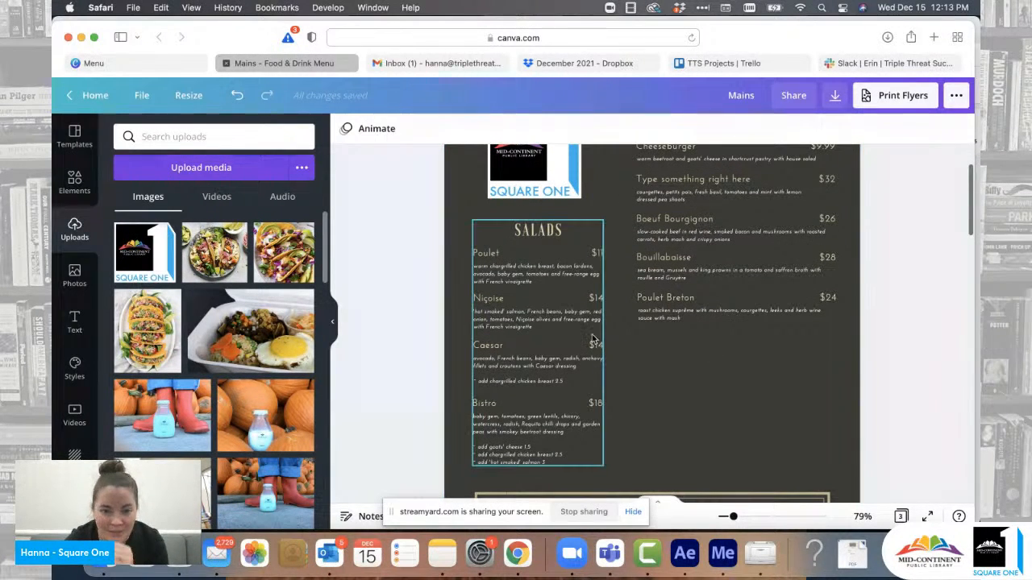
{"action": "scroll", "coordinate": [597, 250], "scroll_direction": "up", "scroll_amount": 1}
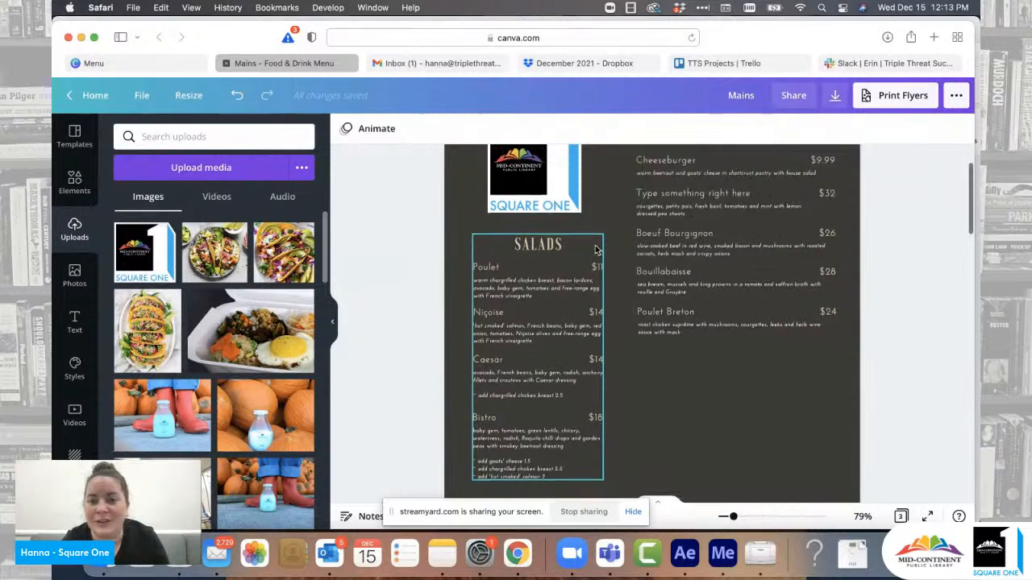
{"action": "scroll", "coordinate": [596, 250], "scroll_direction": "up", "scroll_amount": 3}
{"action": "scroll", "coordinate": [757, 350], "scroll_direction": "down", "scroll_amount": 7}
{"action": "scroll", "coordinate": [751, 349], "scroll_direction": "up", "scroll_amount": 2}
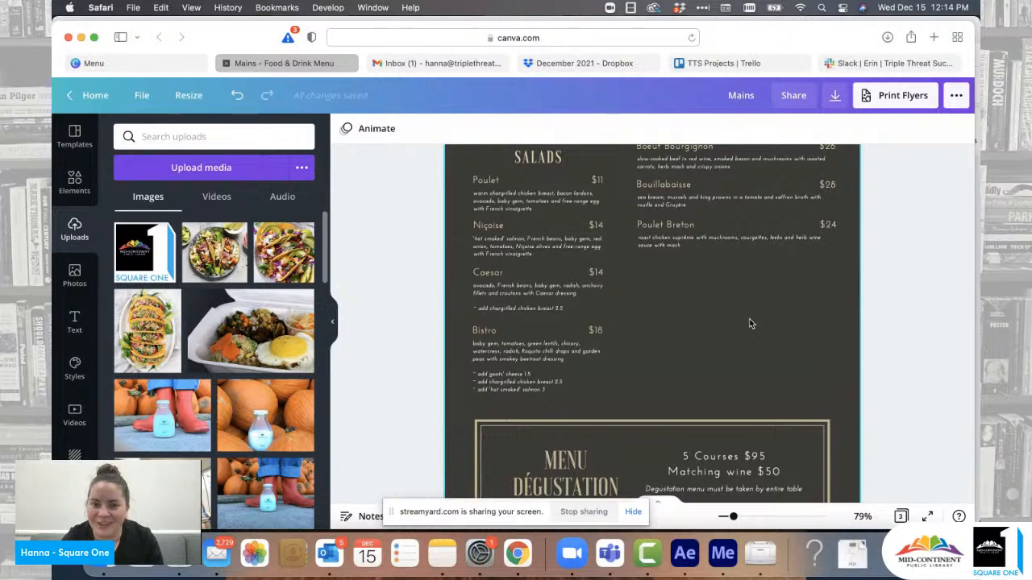
{"action": "left_click_drag", "start_coordinate": [732, 517], "coordinate": [725, 519]}
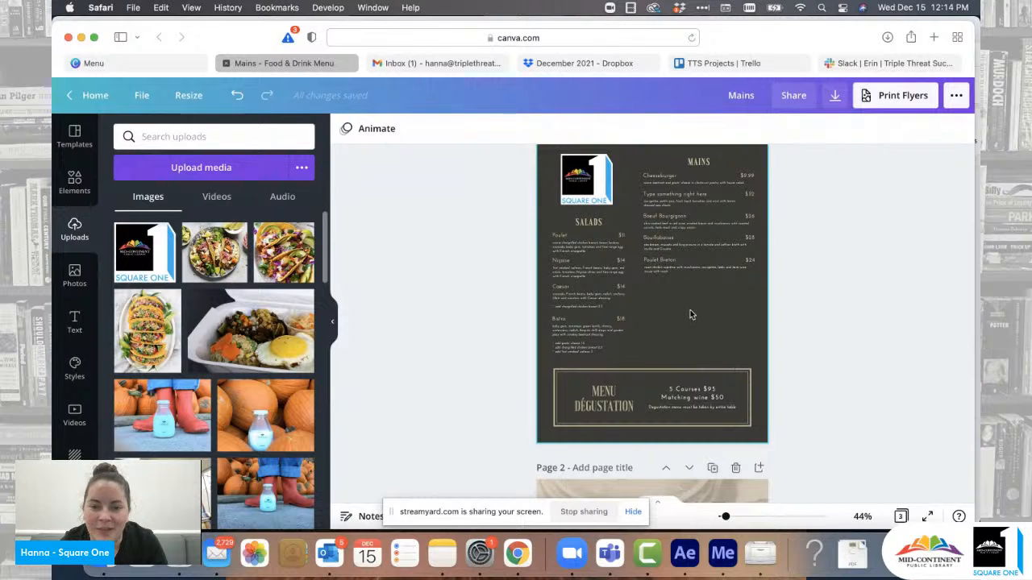
{"action": "left_click_drag", "start_coordinate": [725, 517], "coordinate": [729, 517]}
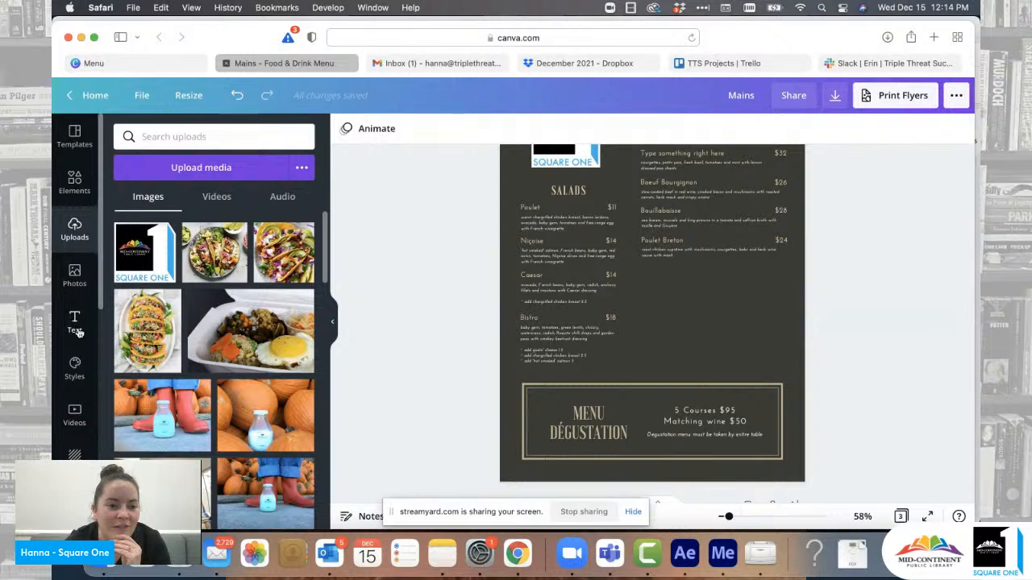
Step: Try the Square One color palette on page 1, shuffling it through blue and black to a white background
{"action": "left_click", "coordinate": [74, 369]}
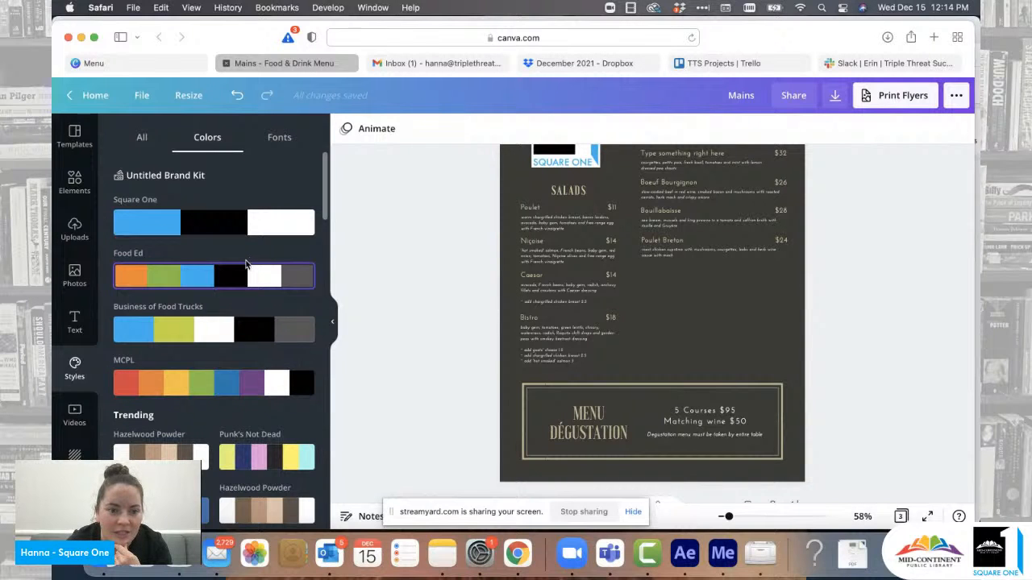
{"action": "scroll", "coordinate": [387, 228], "scroll_direction": "up", "scroll_amount": 2}
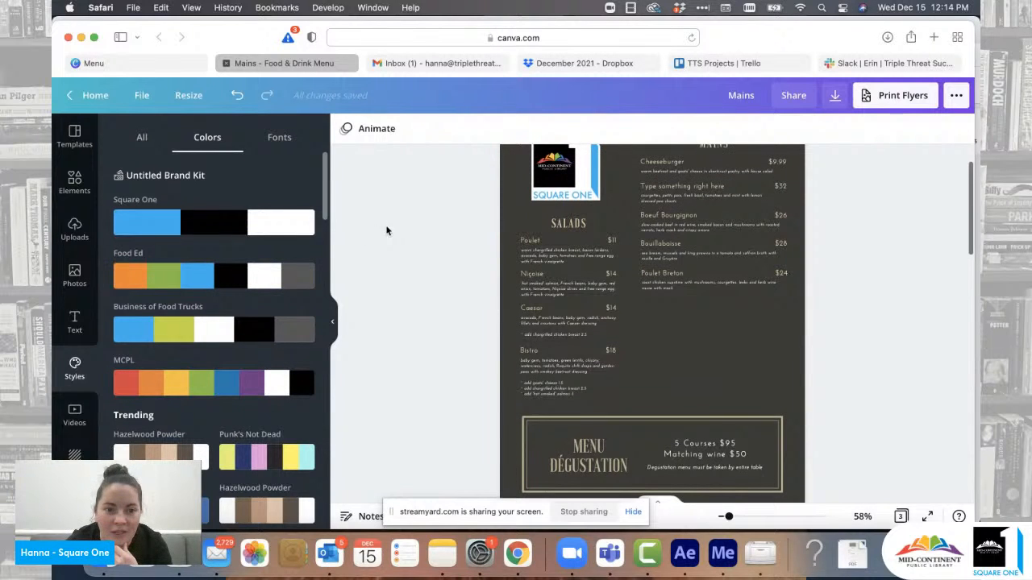
{"action": "left_click", "coordinate": [228, 231]}
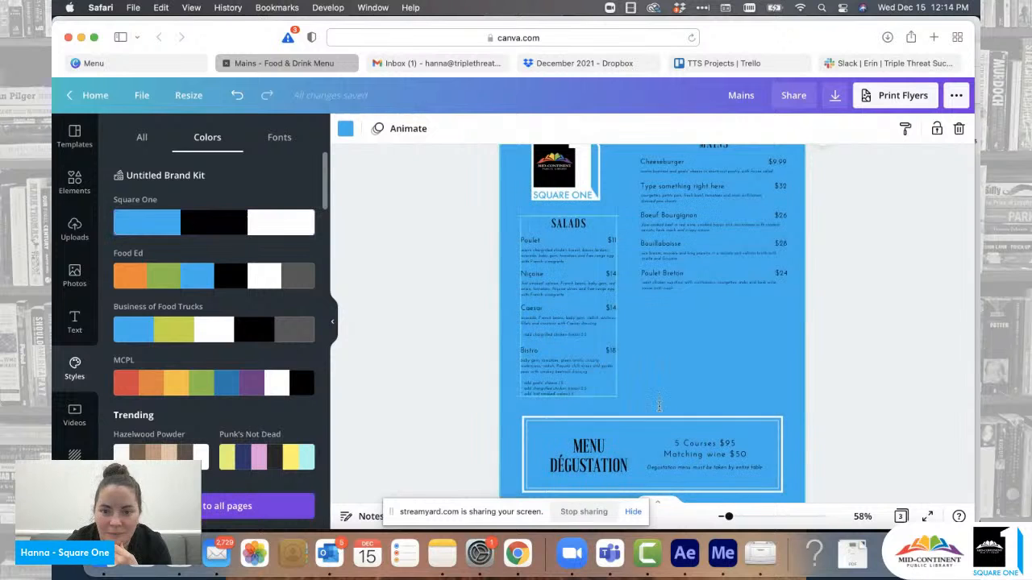
{"action": "left_click_drag", "start_coordinate": [729, 519], "coordinate": [725, 517]}
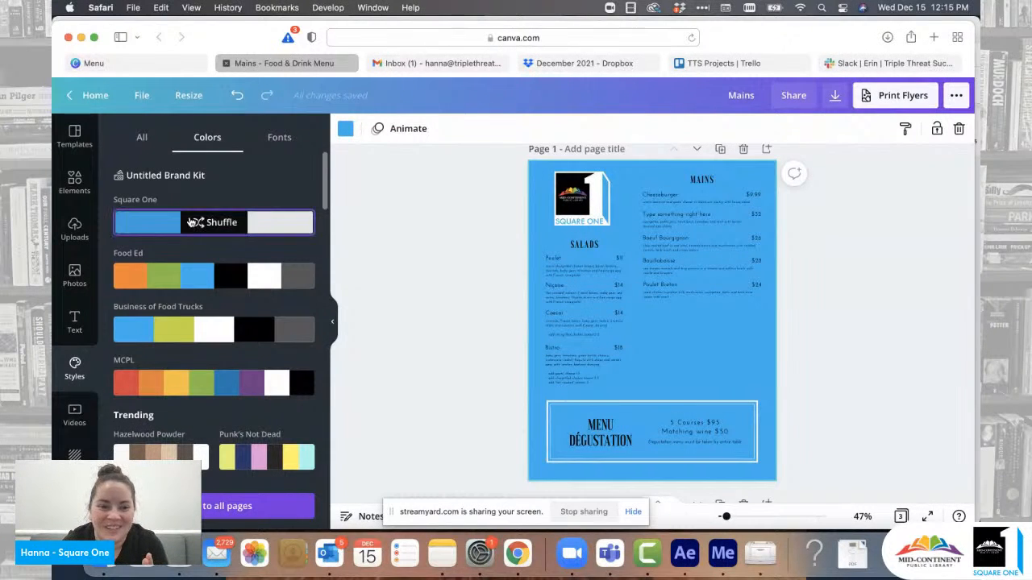
{"action": "left_click", "coordinate": [197, 222]}
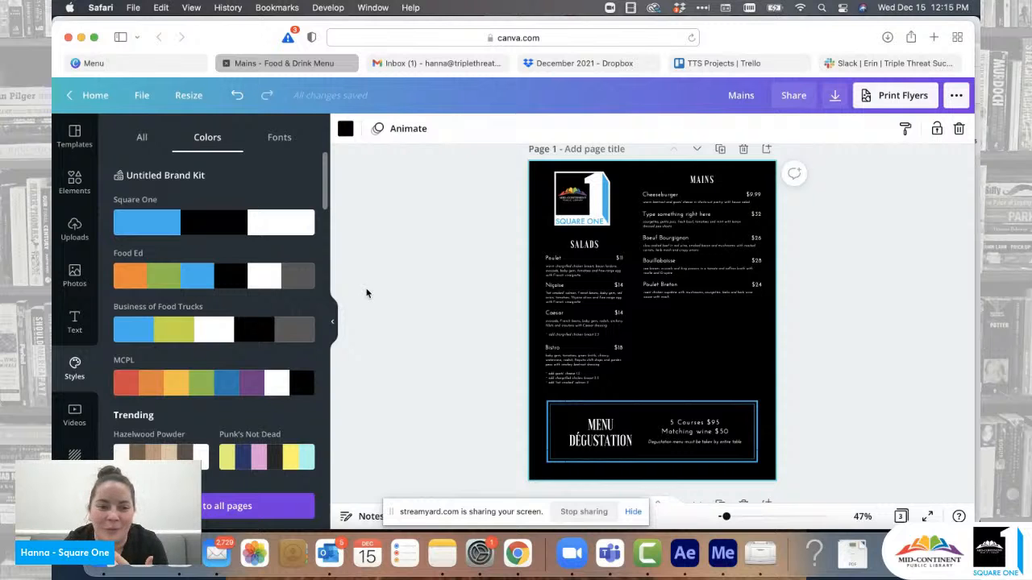
{"action": "left_click", "coordinate": [245, 230]}
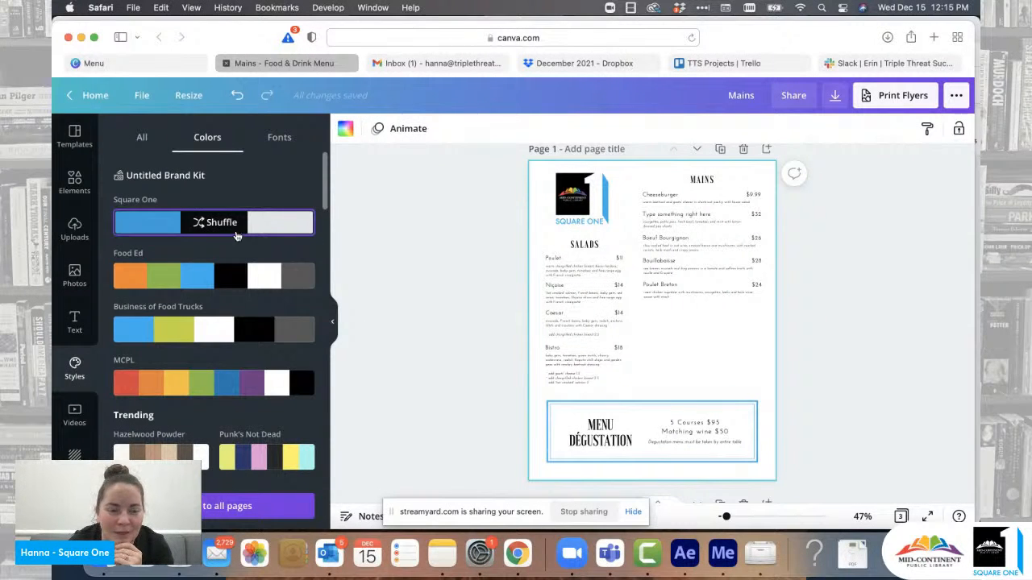
Step: Try the Food Ed color palette on page 1, shuffling it to a black background with an orange frame
{"action": "left_click", "coordinate": [223, 283]}
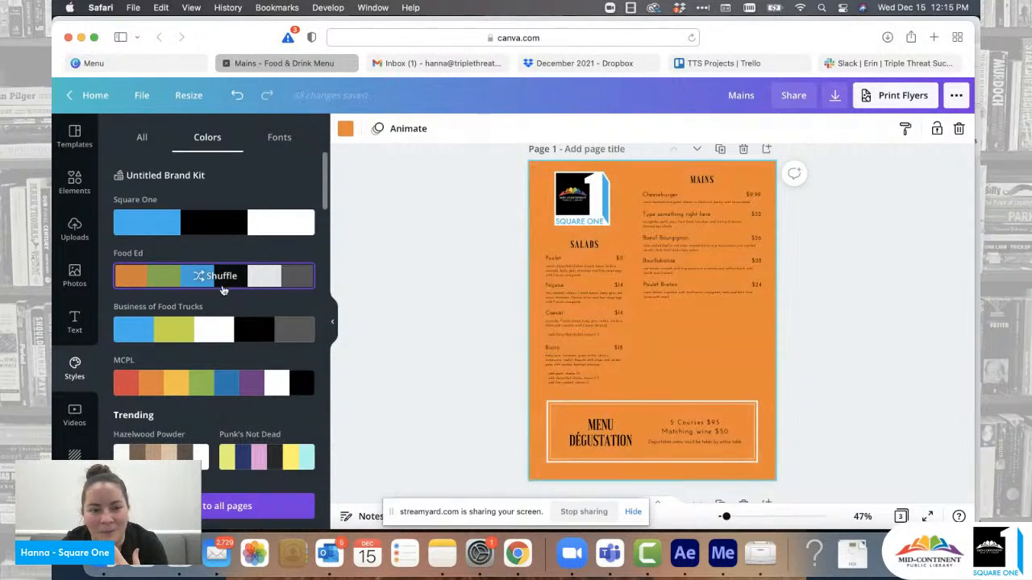
{"action": "left_click", "coordinate": [196, 282]}
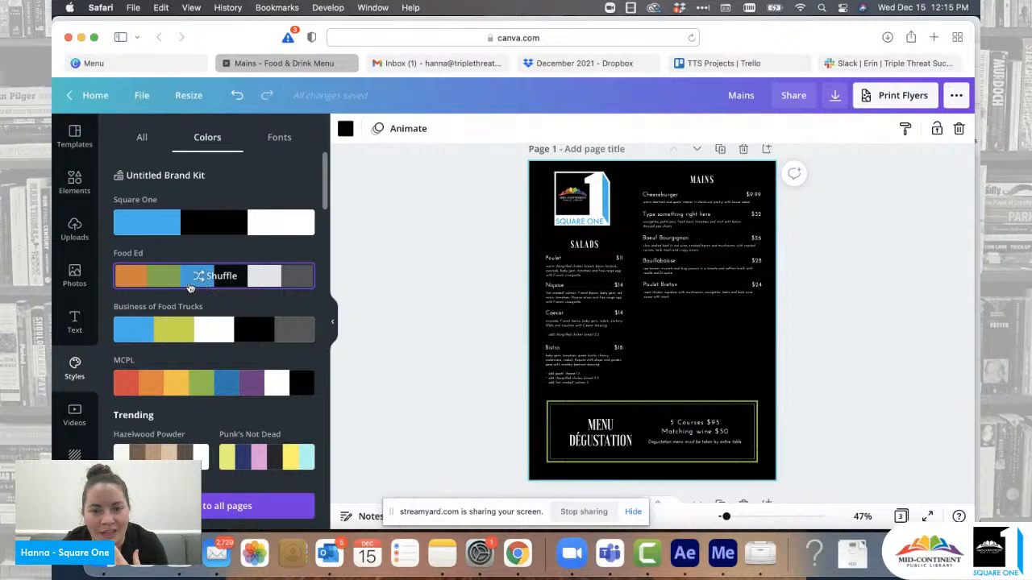
{"action": "left_click", "coordinate": [191, 287]}
{"action": "left_click", "coordinate": [191, 287]}
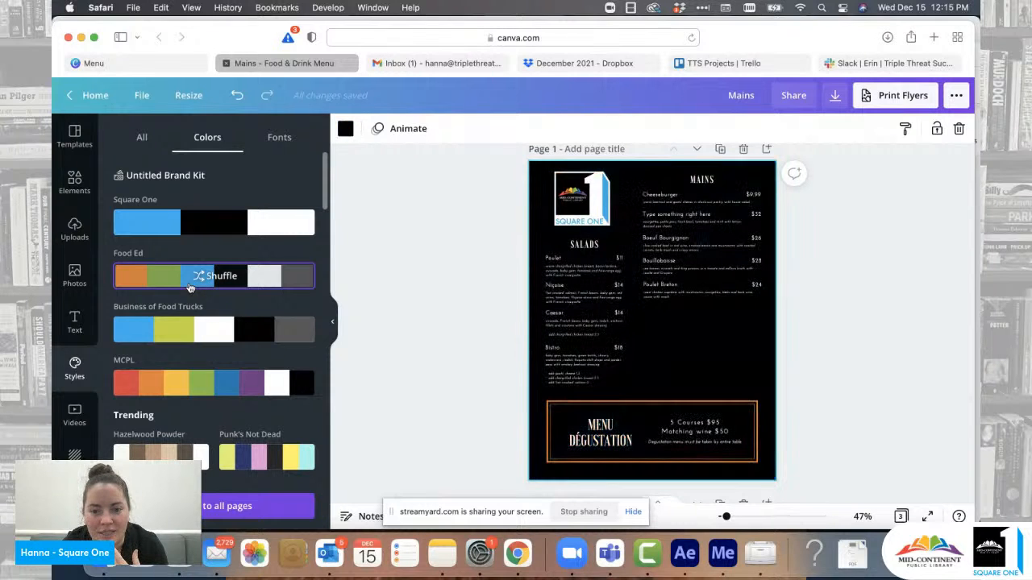
Step: Find the Skate Park palette among the trending color palettes and apply it to page 1
{"action": "scroll", "coordinate": [237, 356], "scroll_direction": "down", "scroll_amount": 2}
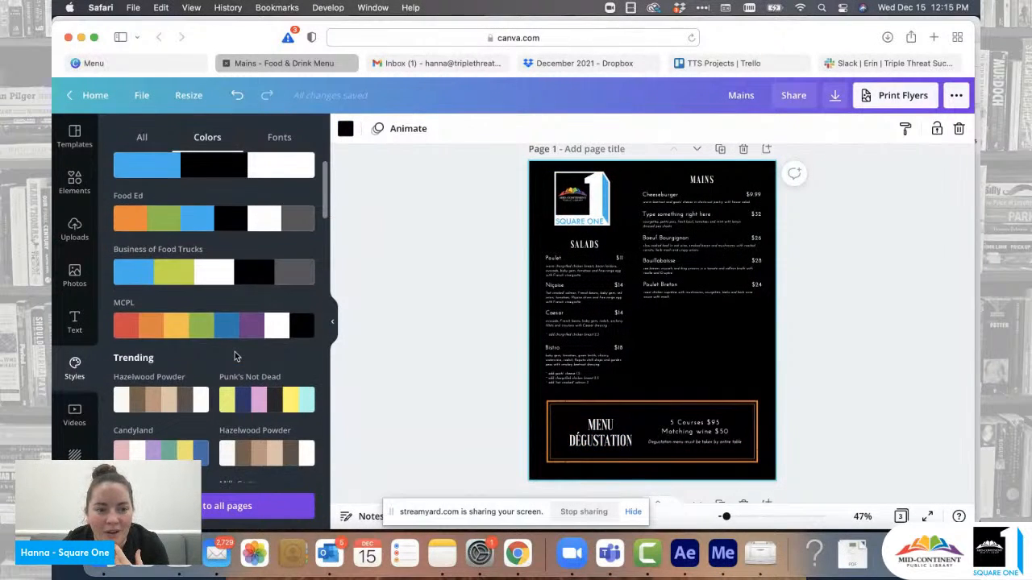
{"action": "scroll", "coordinate": [234, 356], "scroll_direction": "down", "scroll_amount": 3}
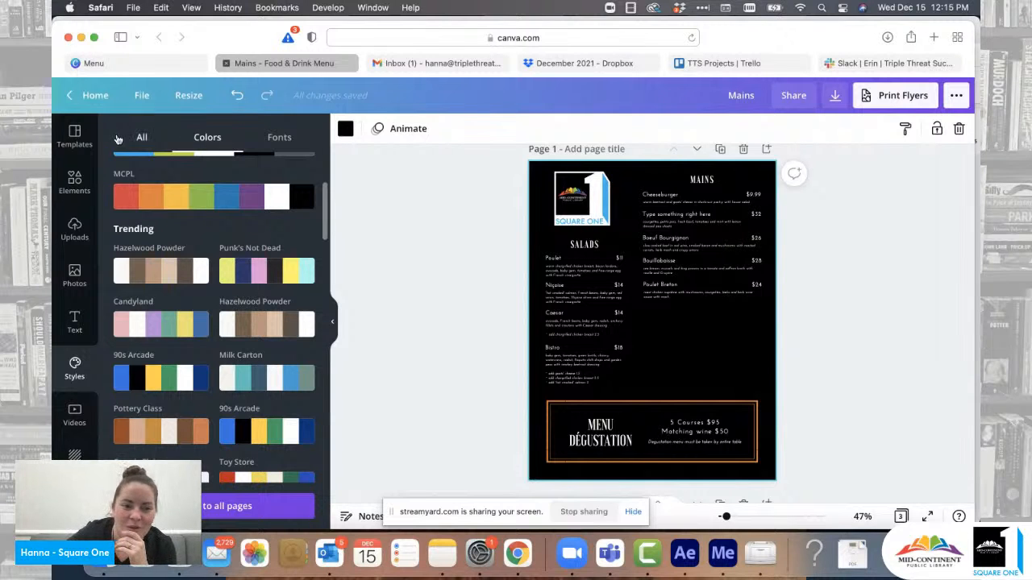
{"action": "scroll", "coordinate": [211, 276], "scroll_direction": "down", "scroll_amount": 1}
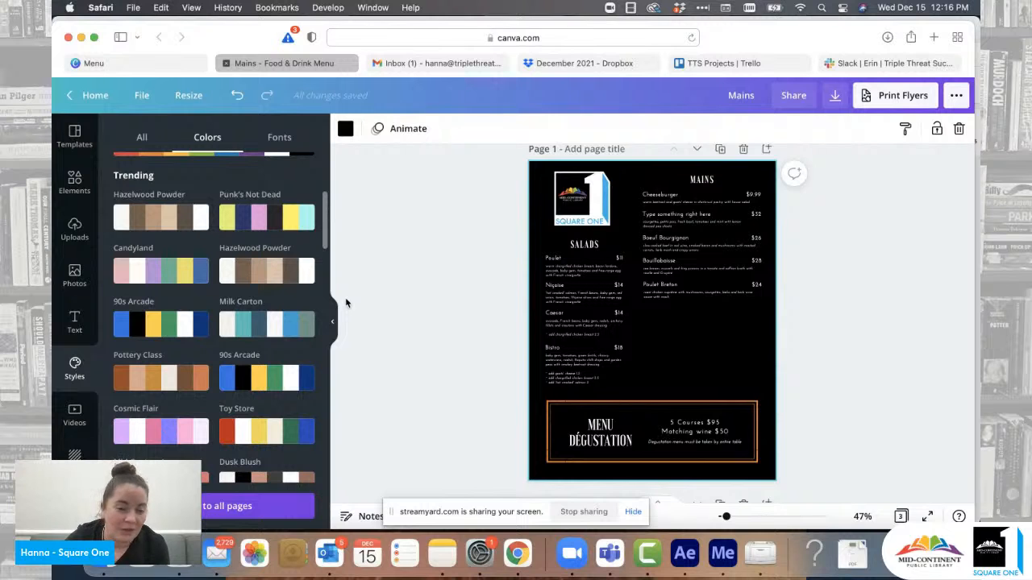
{"action": "scroll", "coordinate": [313, 321], "scroll_direction": "down", "scroll_amount": 1}
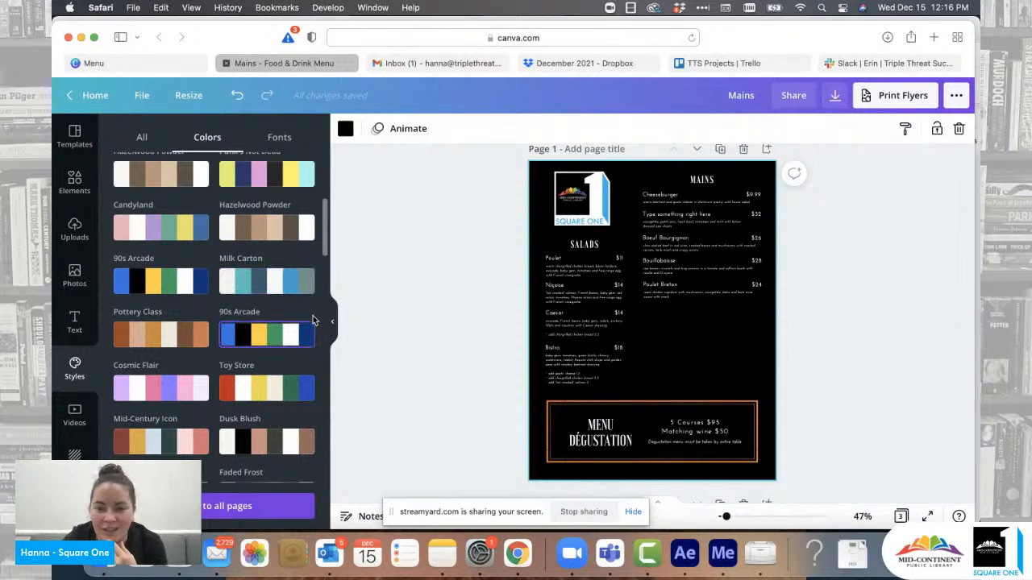
{"action": "scroll", "coordinate": [312, 321], "scroll_direction": "down", "scroll_amount": 4}
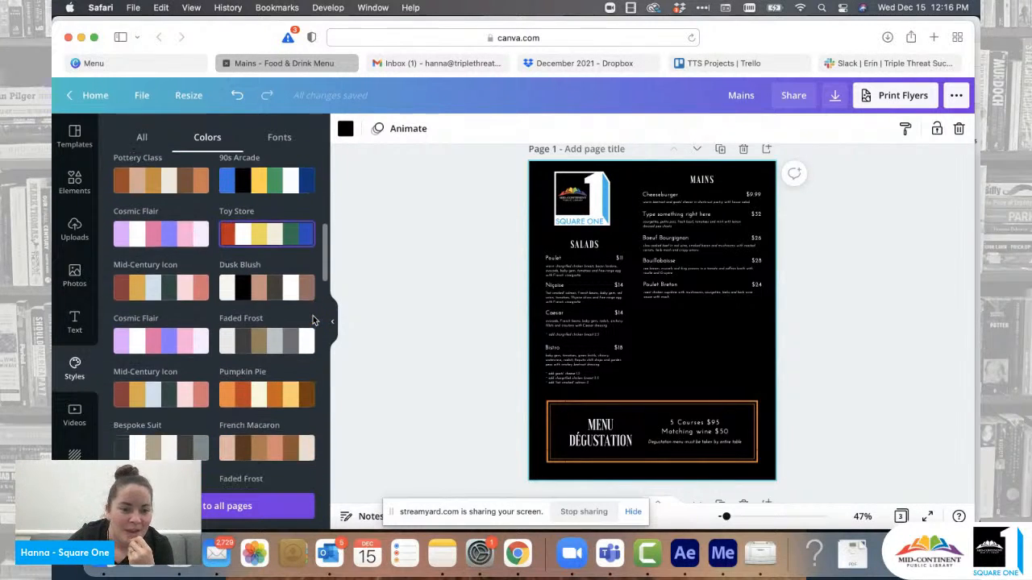
{"action": "scroll", "coordinate": [313, 321], "scroll_direction": "down", "scroll_amount": 1}
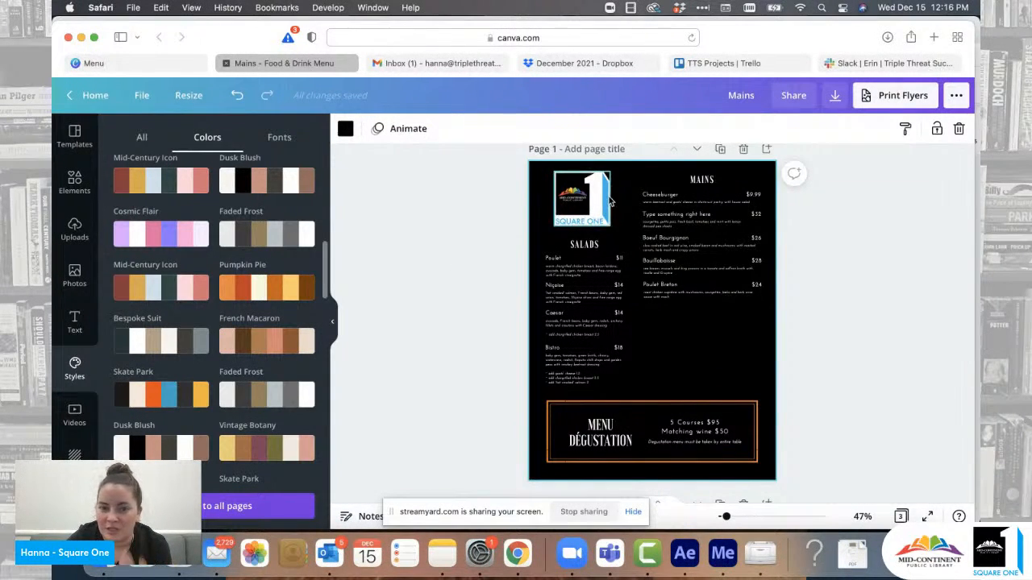
{"action": "left_click", "coordinate": [171, 402]}
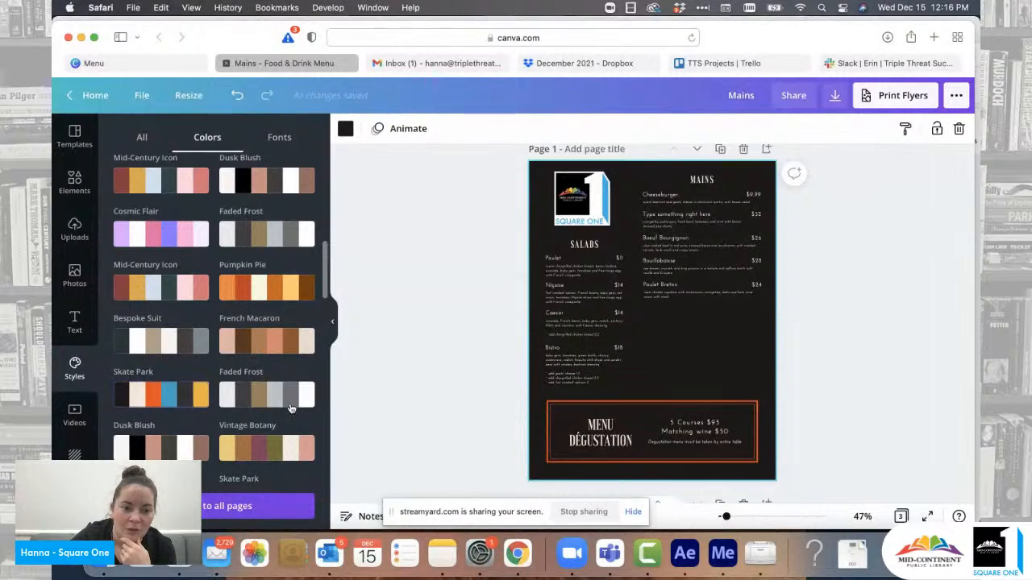
Step: Shuffle the Skate Park palette to a cream background on page 1, and on page 2 to a charcoal header over cream
{"action": "left_click", "coordinate": [162, 394]}
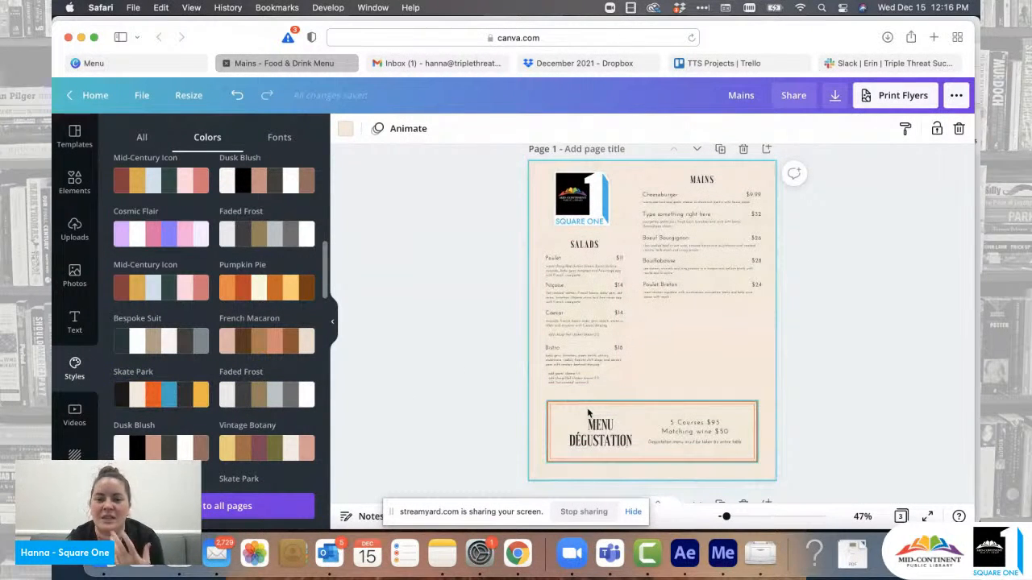
{"action": "scroll", "coordinate": [587, 413], "scroll_direction": "down", "scroll_amount": 10}
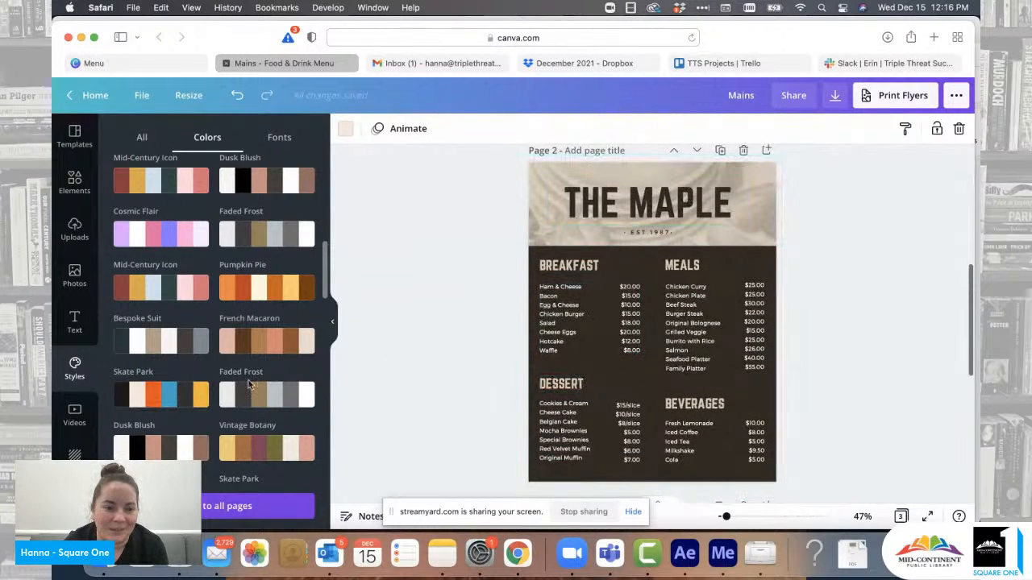
{"action": "left_click", "coordinate": [190, 397]}
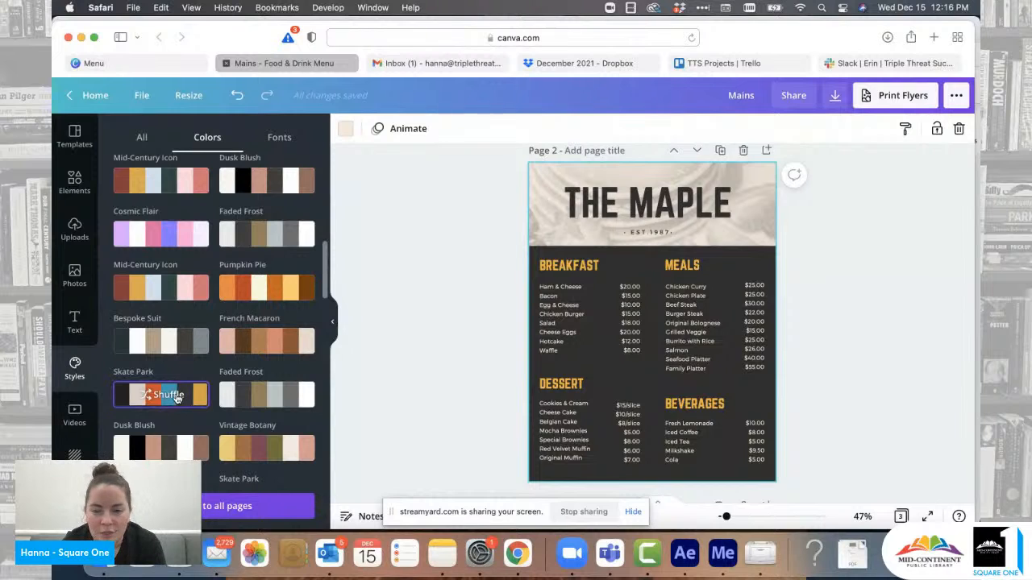
{"action": "left_click", "coordinate": [178, 398]}
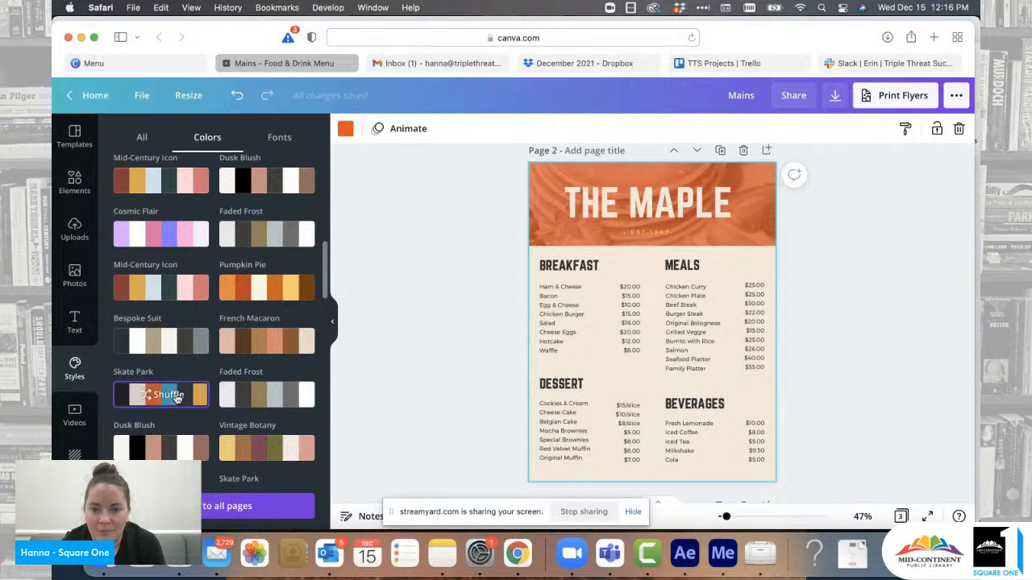
{"action": "left_click", "coordinate": [178, 398]}
{"action": "left_click", "coordinate": [178, 398]}
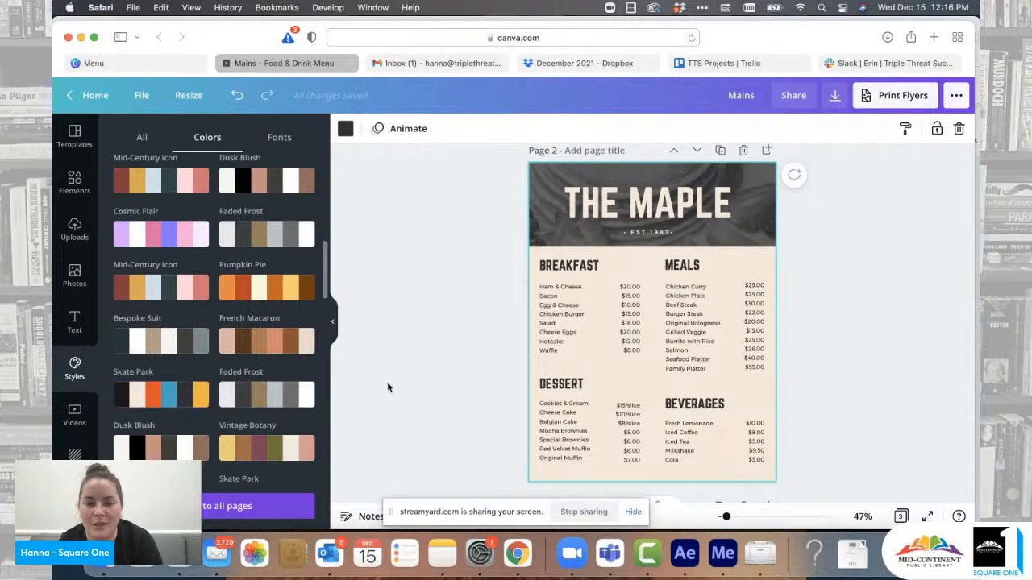
Step: Try the Pumpkin Pie color palette on page 3 and replace it with Cosmic Flair
{"action": "scroll", "coordinate": [387, 387], "scroll_direction": "down", "scroll_amount": 5}
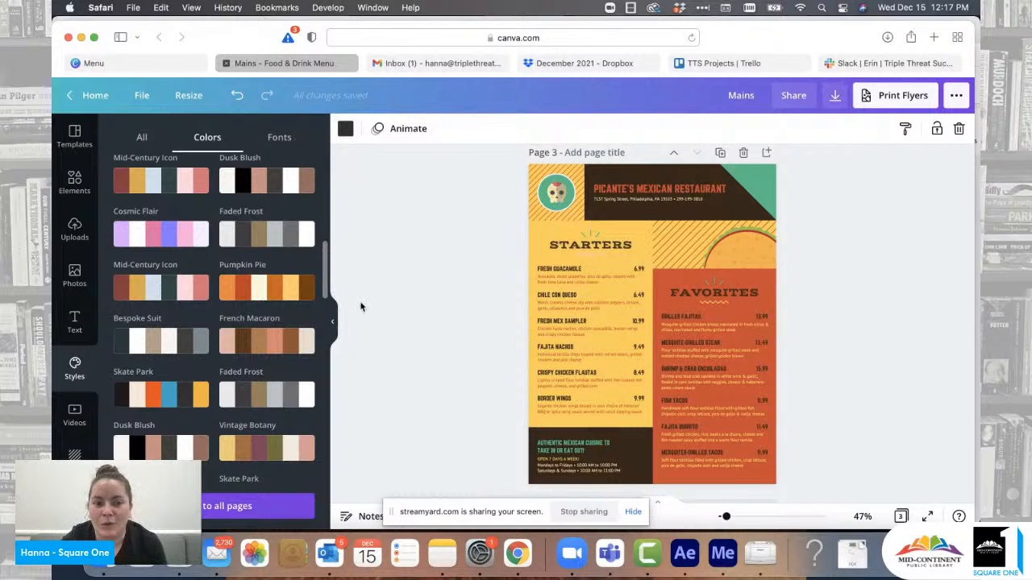
{"action": "left_click", "coordinate": [283, 293]}
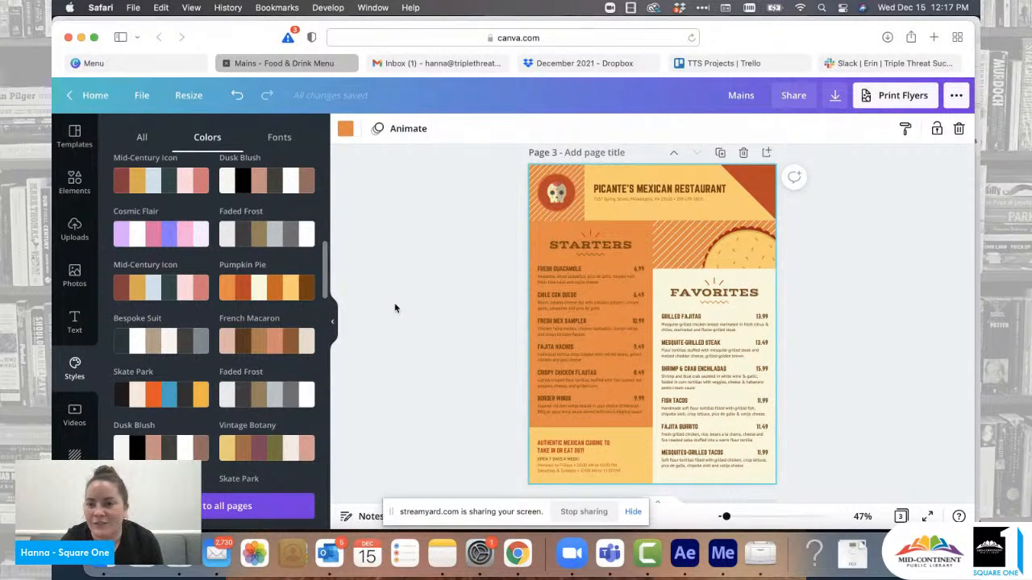
{"action": "left_click", "coordinate": [136, 234]}
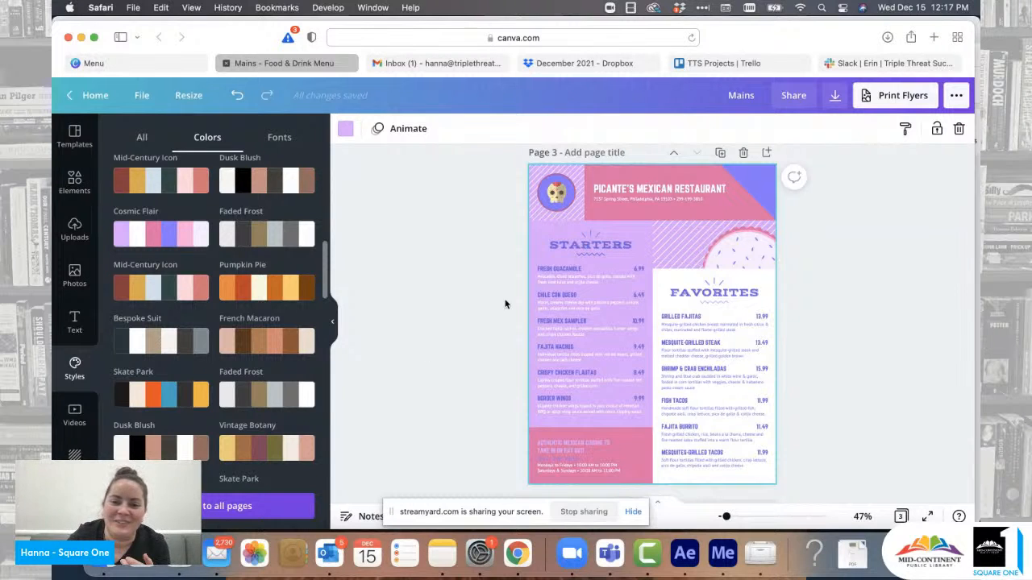
Step: Delete the skull graphic from page 3's header circle and search the elements for "ice cream cone"
{"action": "left_click", "coordinate": [559, 195]}
{"action": "key", "text": "Delete"}
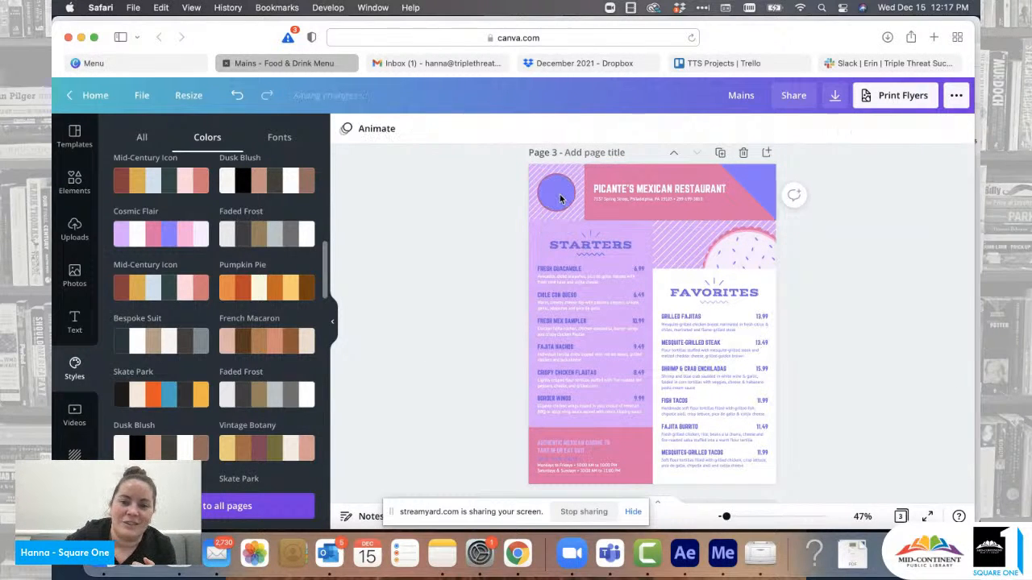
{"action": "left_click", "coordinate": [74, 229]}
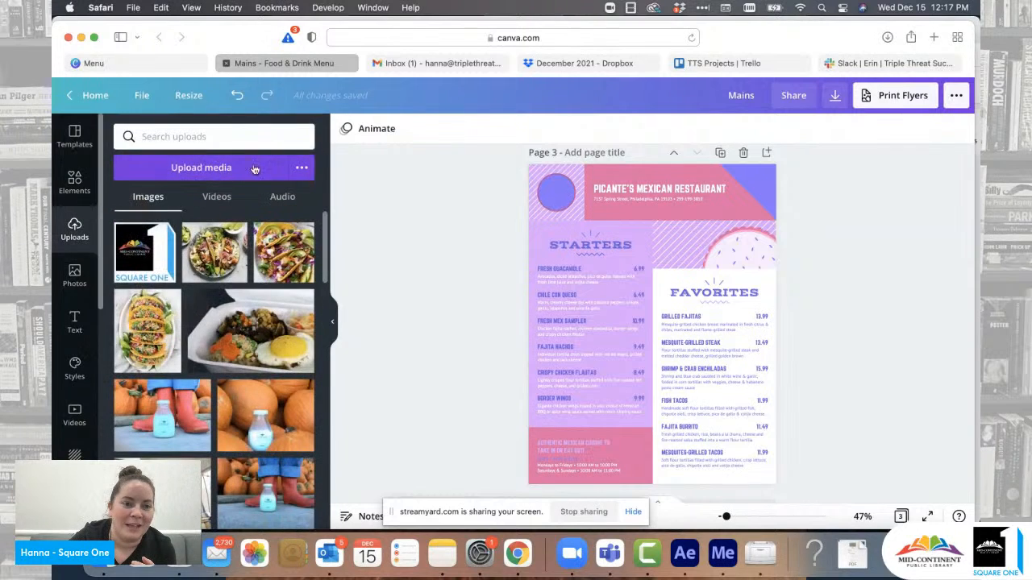
{"action": "left_click", "coordinate": [75, 182]}
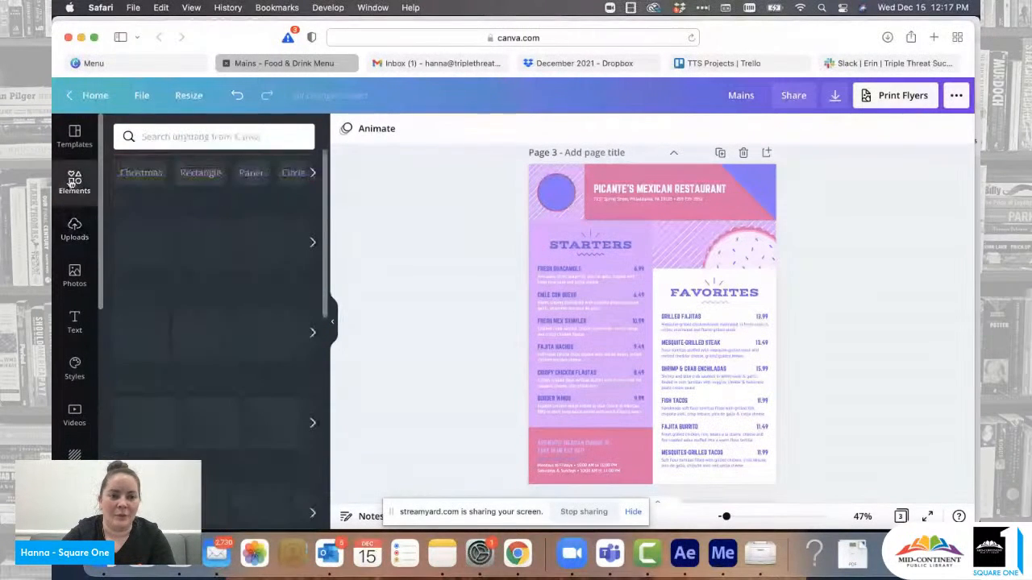
{"action": "left_click", "coordinate": [194, 137]}
{"action": "type", "text": "ice"}
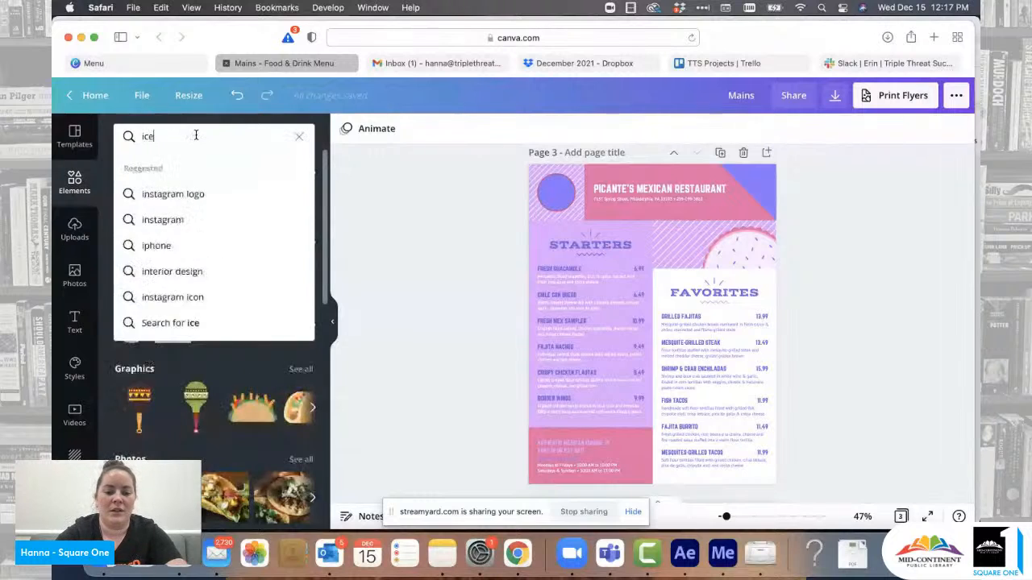
{"action": "type", "text": " cream cone"}
{"action": "key", "text": "Return"}
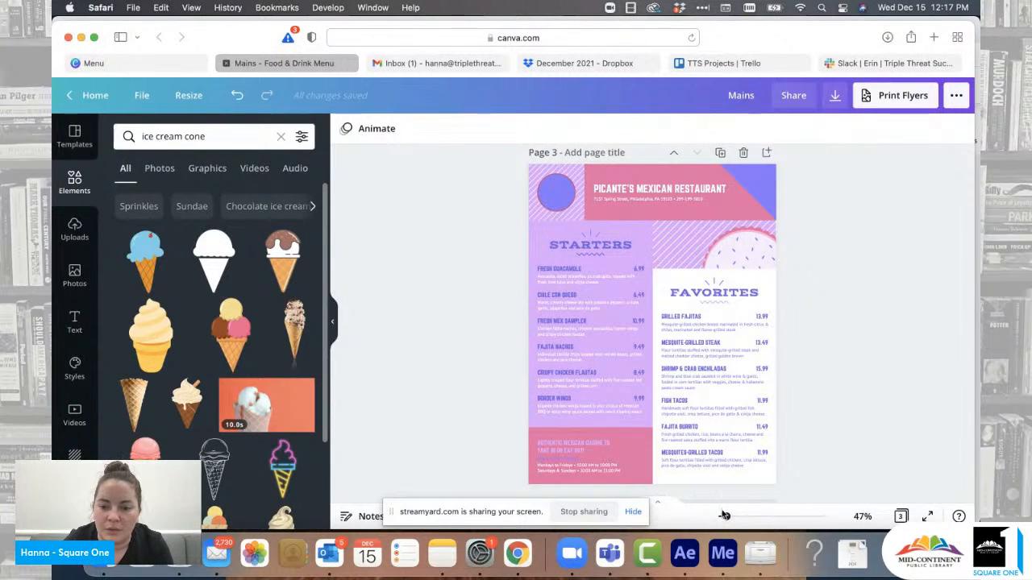
Step: Add the blue ice cream cone with a cherry to page 3, shrink it and center it inside the header circle
{"action": "left_click_drag", "start_coordinate": [725, 519], "coordinate": [739, 516]}
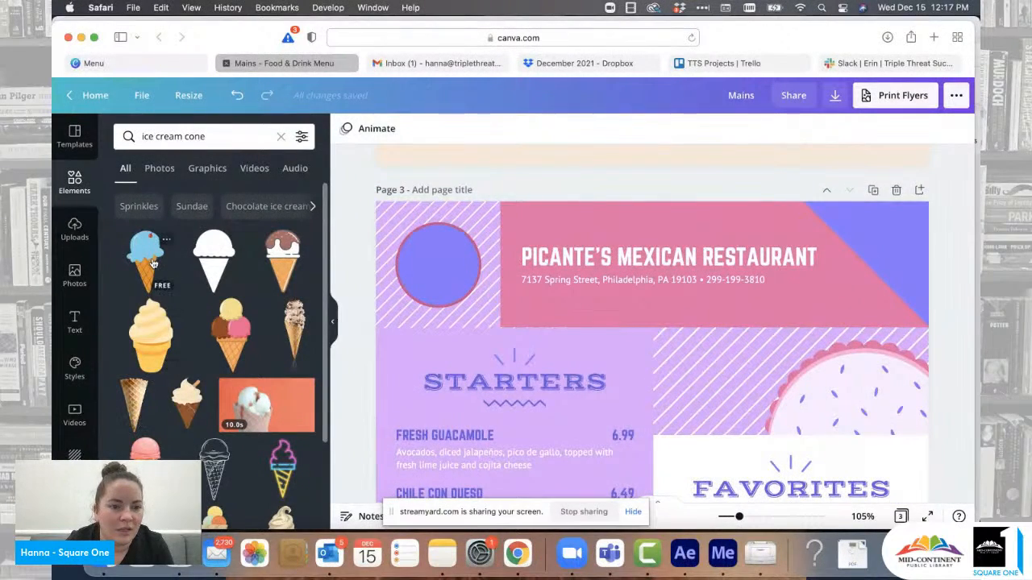
{"action": "left_click", "coordinate": [158, 261]}
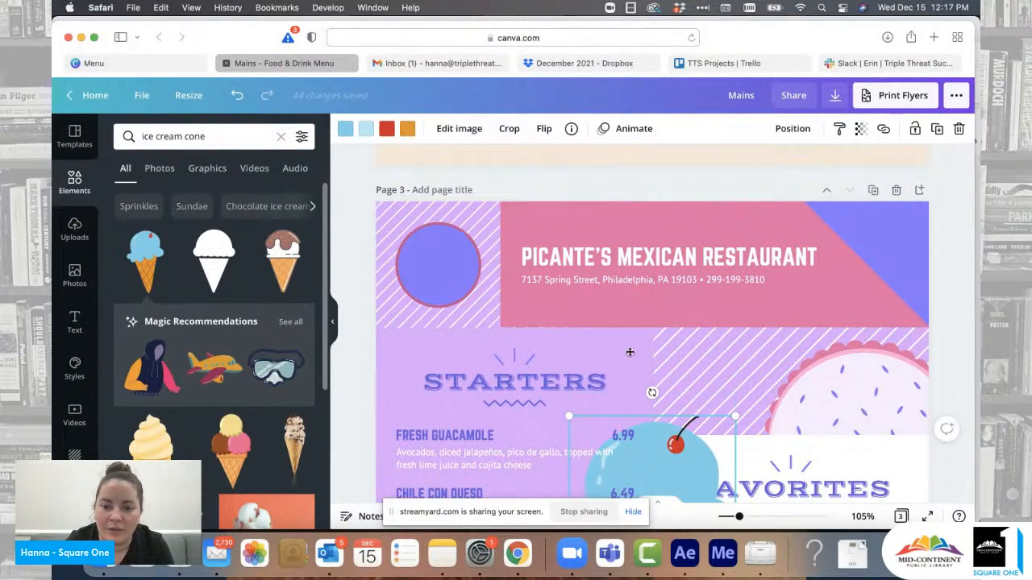
{"action": "left_click_drag", "start_coordinate": [638, 449], "coordinate": [443, 227]}
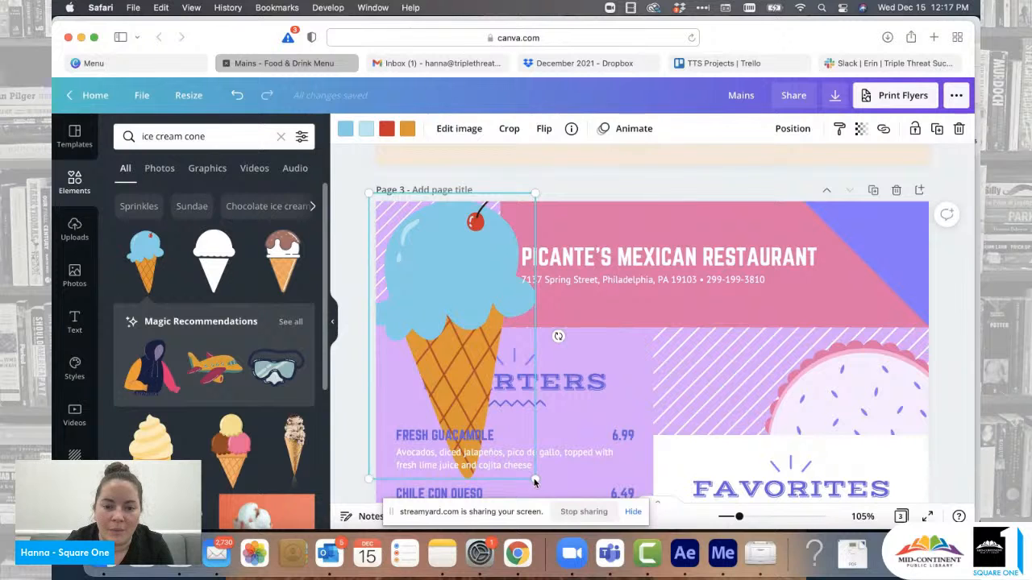
{"action": "left_click_drag", "start_coordinate": [535, 481], "coordinate": [442, 263]}
{"action": "left_click_drag", "start_coordinate": [395, 230], "coordinate": [436, 255]}
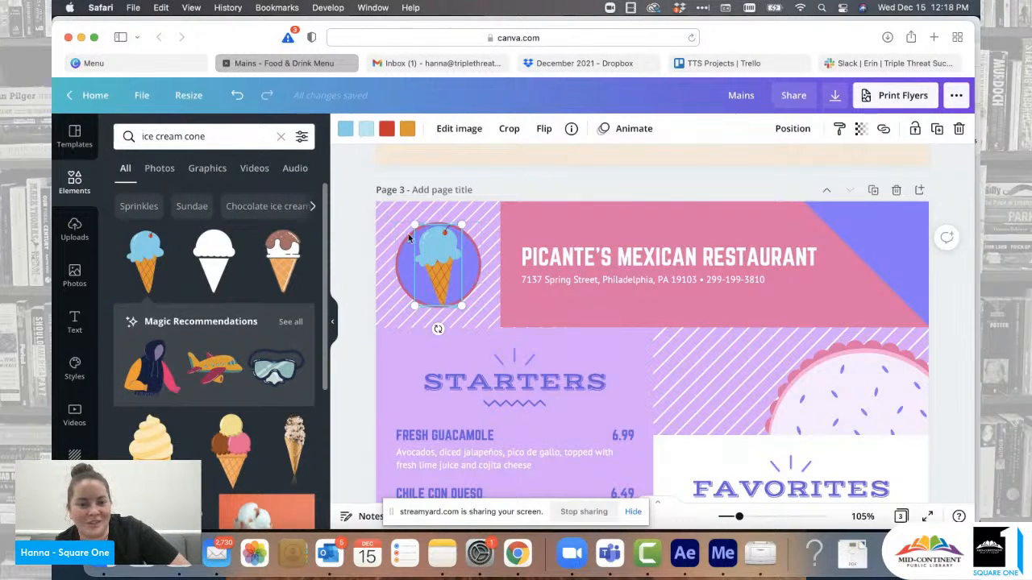
Step: Recolor the cone's blue ice cream scoop, trying purple and dark pink before settling on light pink from the document colors
{"action": "left_click", "coordinate": [345, 129]}
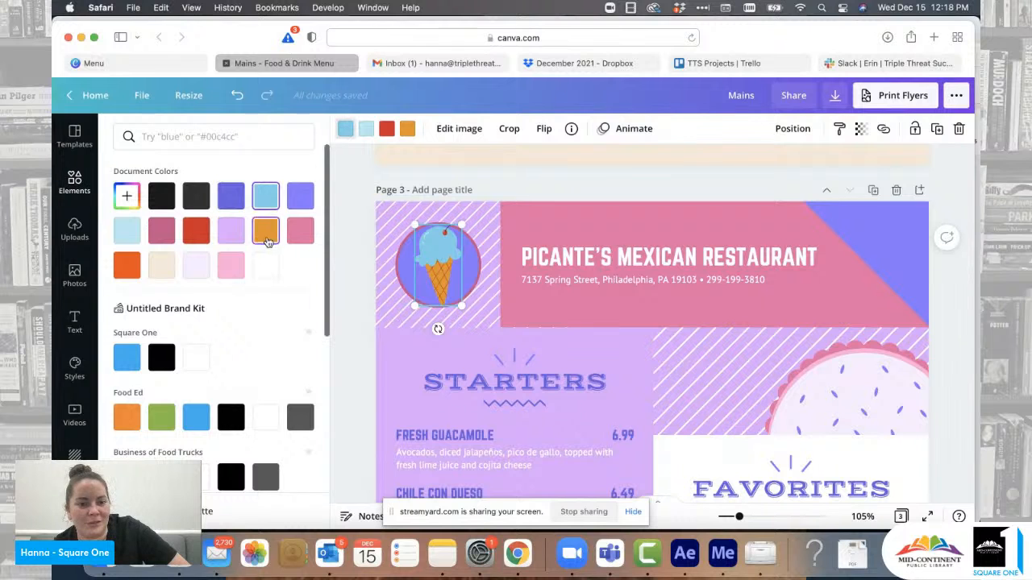
{"action": "left_click", "coordinate": [237, 203]}
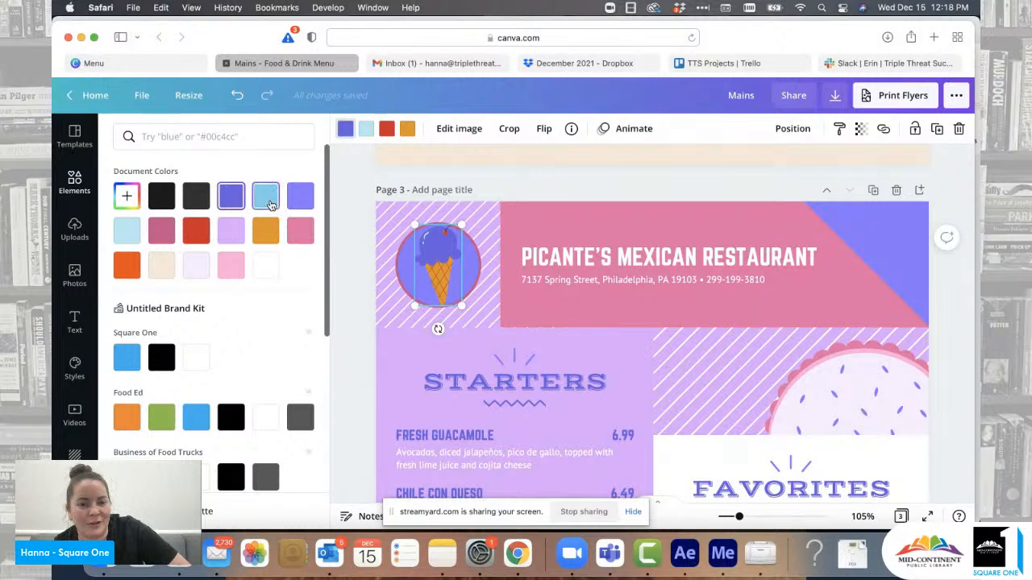
{"action": "left_click", "coordinate": [301, 231]}
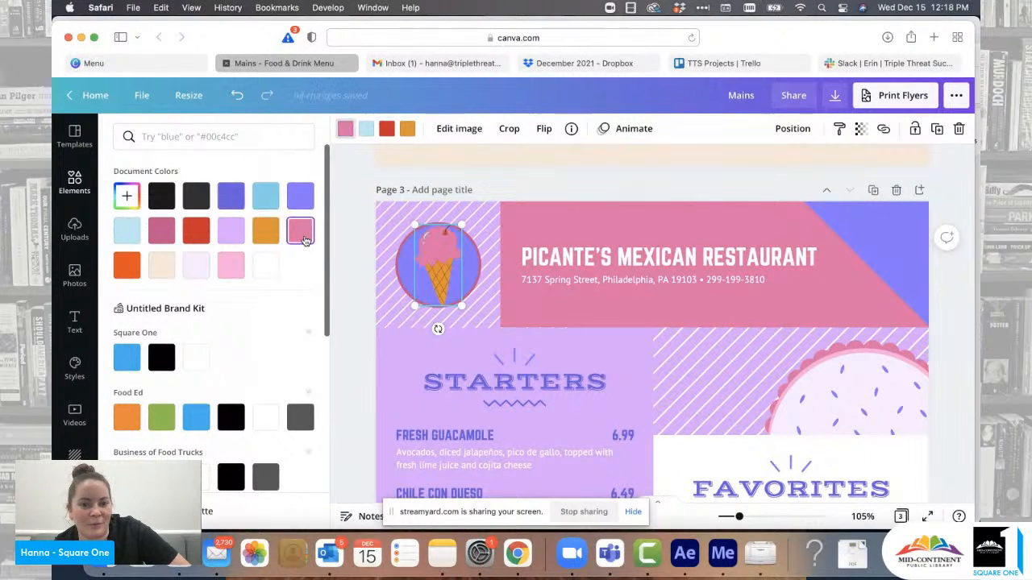
{"action": "left_click", "coordinate": [236, 262]}
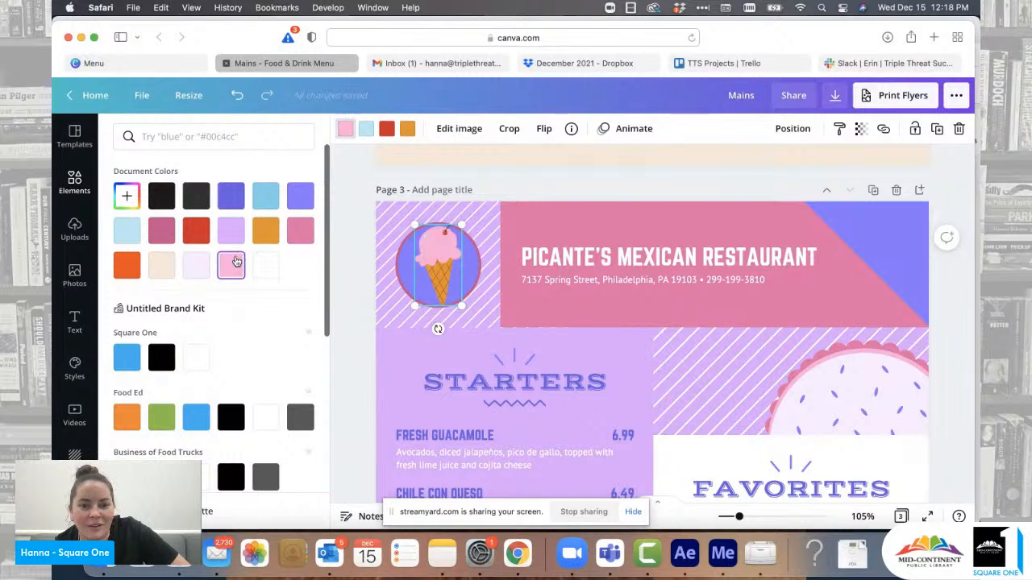
{"action": "left_click", "coordinate": [358, 295]}
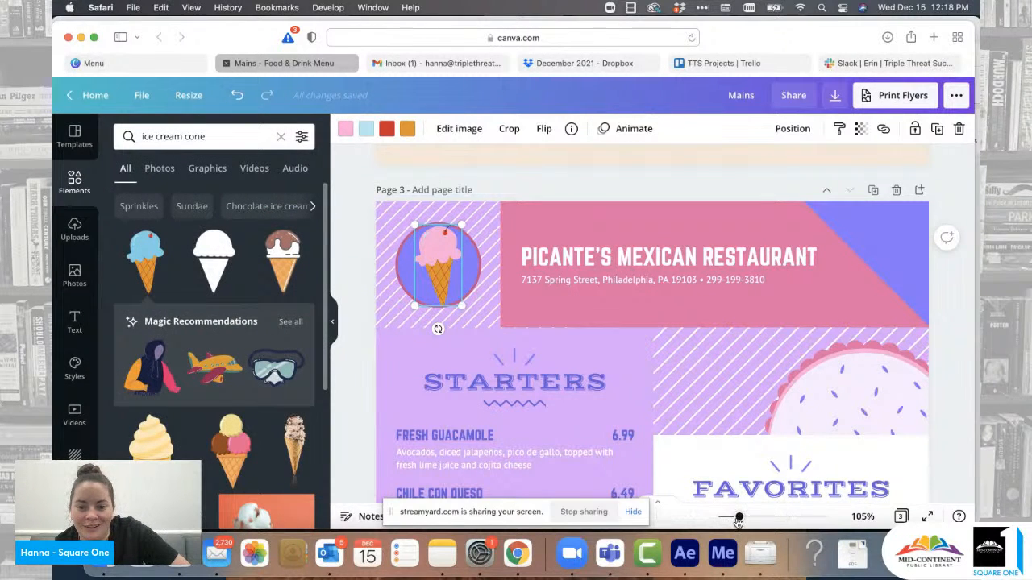
Step: Delete the taco graphic above FAVORITES and search the elements for "ice cream sundae", limited to graphics
{"action": "left_click_drag", "start_coordinate": [737, 521], "coordinate": [732, 519]}
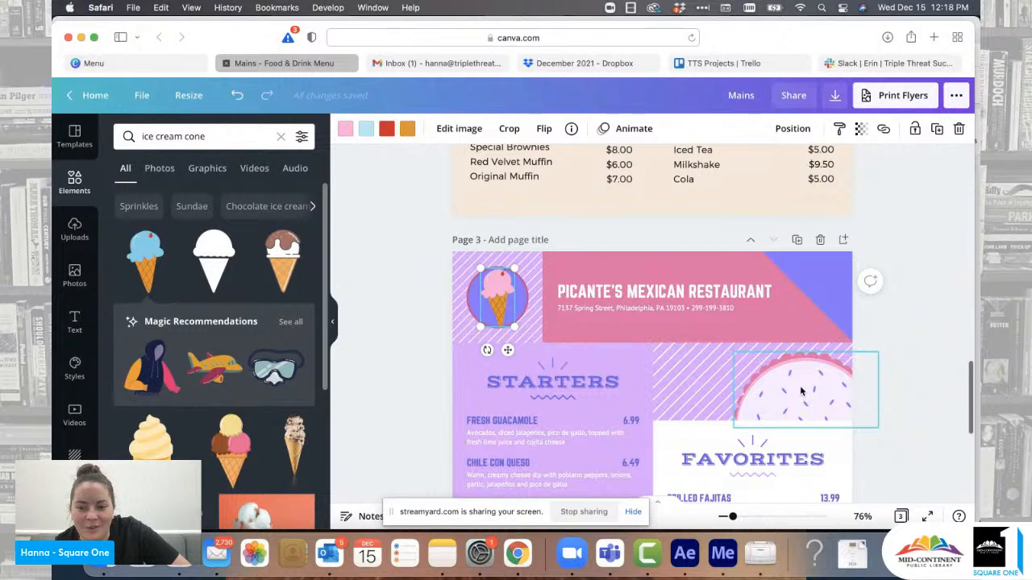
{"action": "left_click", "coordinate": [801, 391]}
{"action": "key", "text": "Delete"}
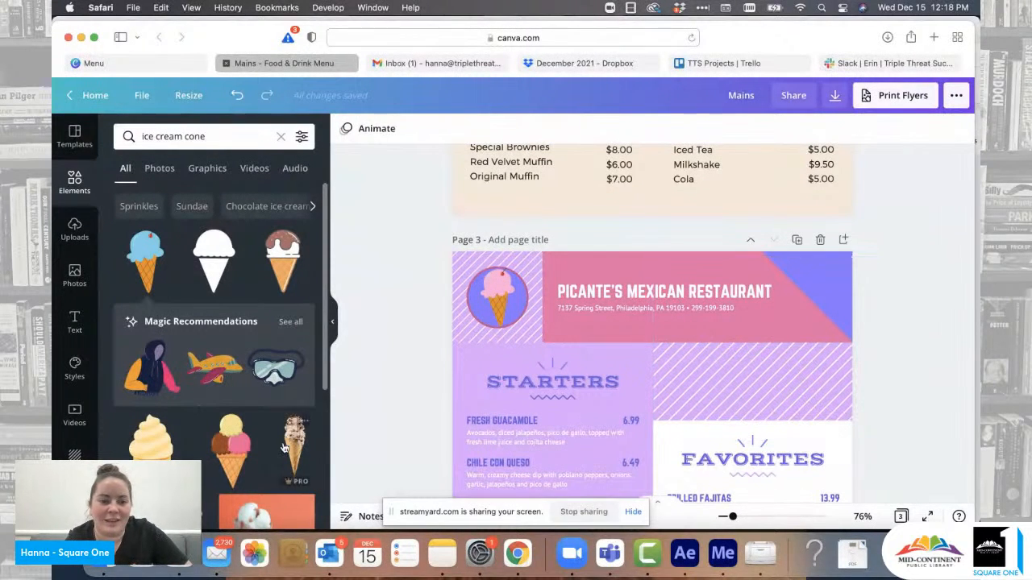
{"action": "scroll", "coordinate": [242, 344], "scroll_direction": "down", "scroll_amount": 5}
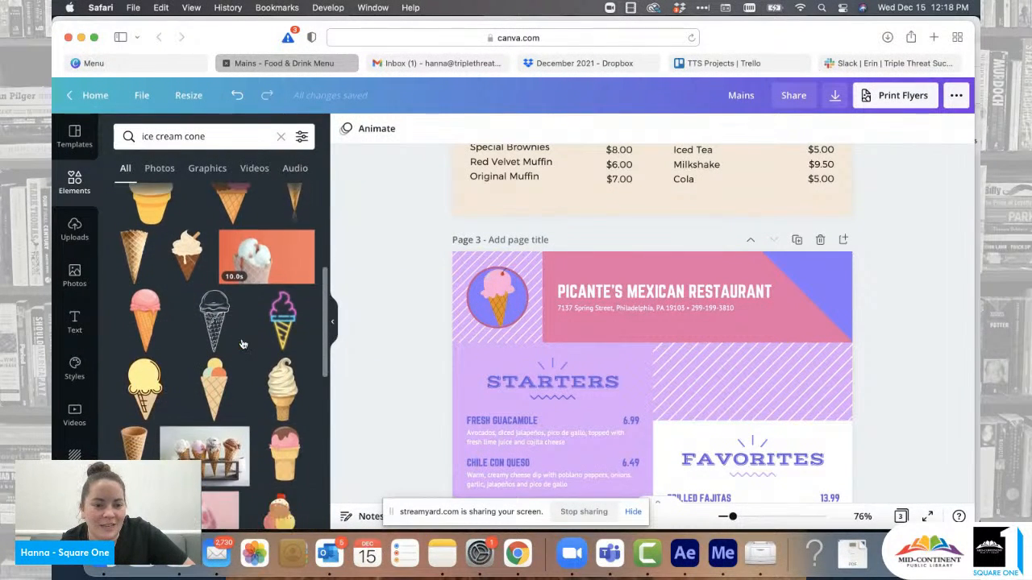
{"action": "scroll", "coordinate": [241, 344], "scroll_direction": "up", "scroll_amount": 5}
{"action": "left_click", "coordinate": [235, 136]}
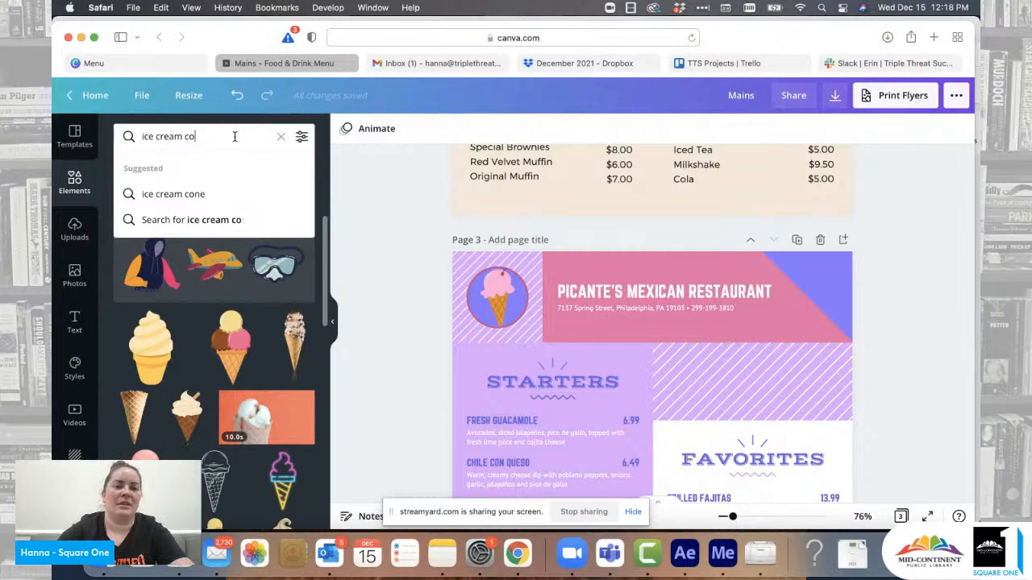
{"action": "key", "text": "BackSpace"}
{"action": "key", "text": "BackSpace"}
{"action": "type", "text": "sundae"}
{"action": "key", "text": "Return"}
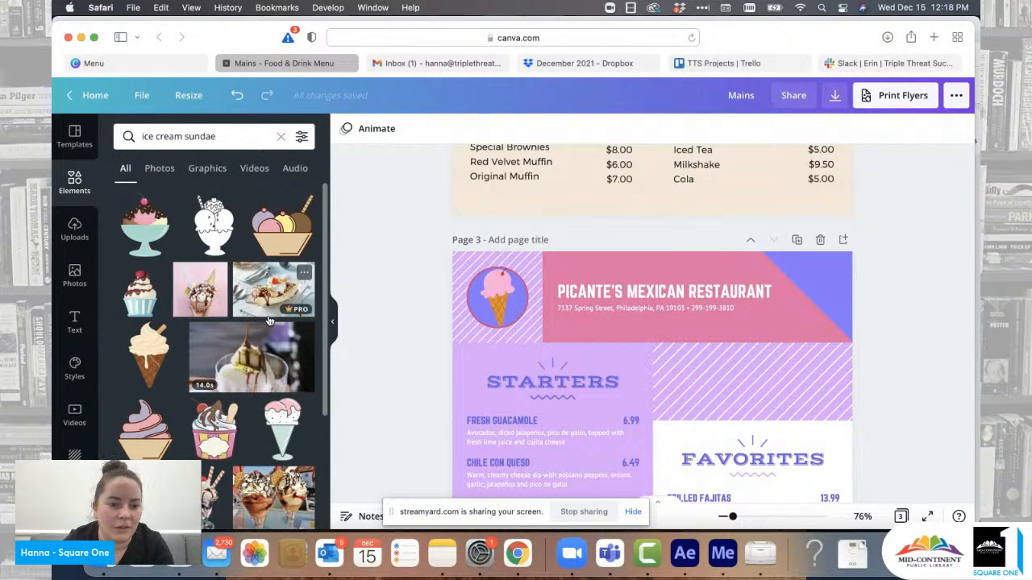
{"action": "left_click", "coordinate": [208, 168]}
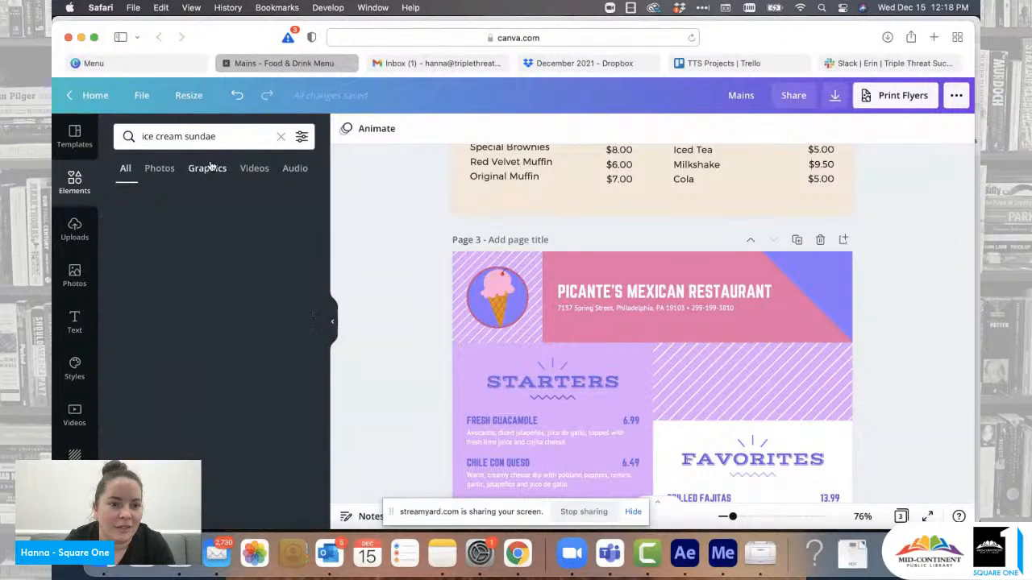
Step: Add the banana split graphic to page 3 and resize and position it over the striped area above FAVORITES
{"action": "scroll", "coordinate": [230, 306], "scroll_direction": "down", "scroll_amount": 5}
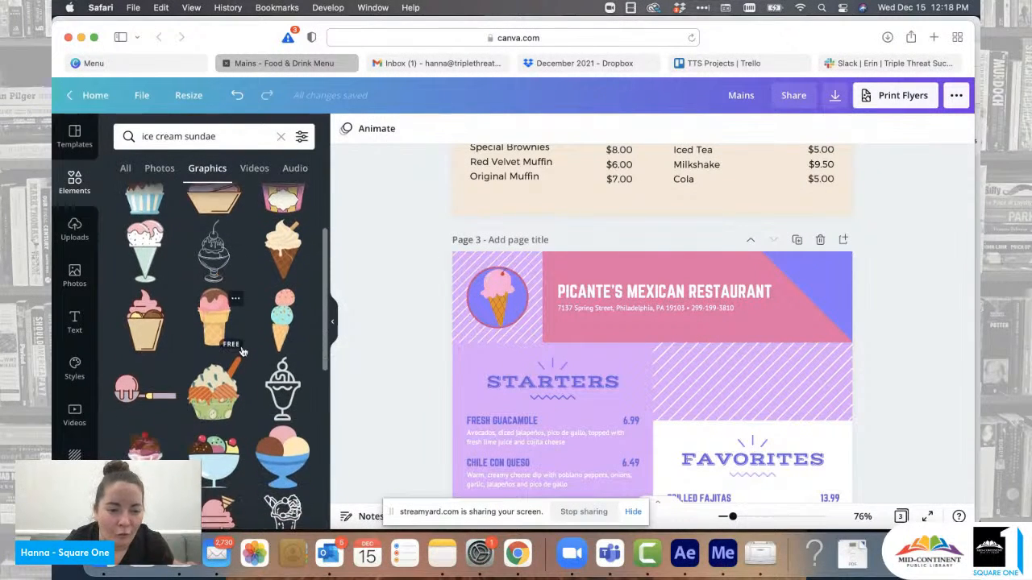
{"action": "scroll", "coordinate": [217, 314], "scroll_direction": "down", "scroll_amount": 3}
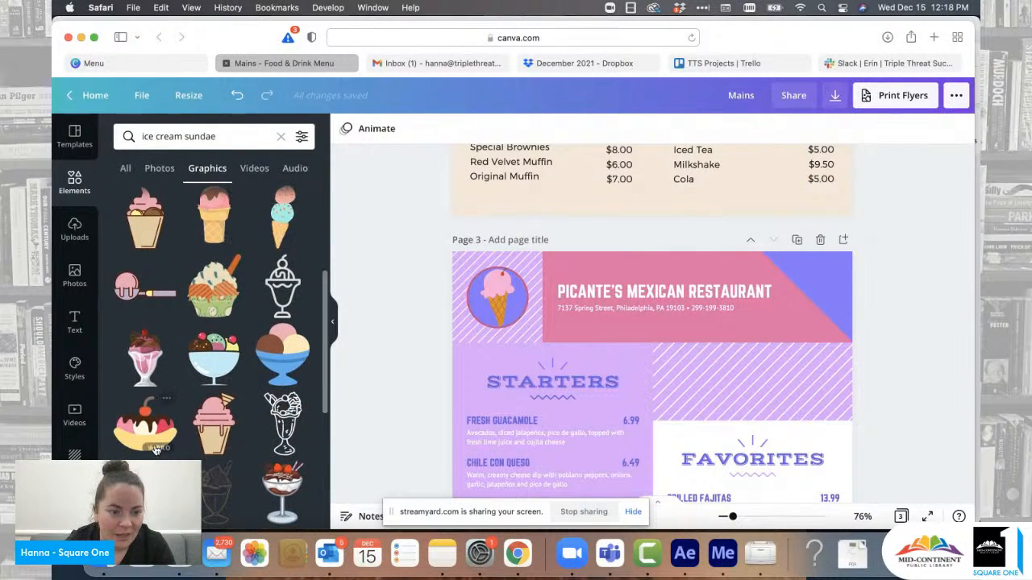
{"action": "left_click_drag", "start_coordinate": [145, 427], "coordinate": [754, 306]}
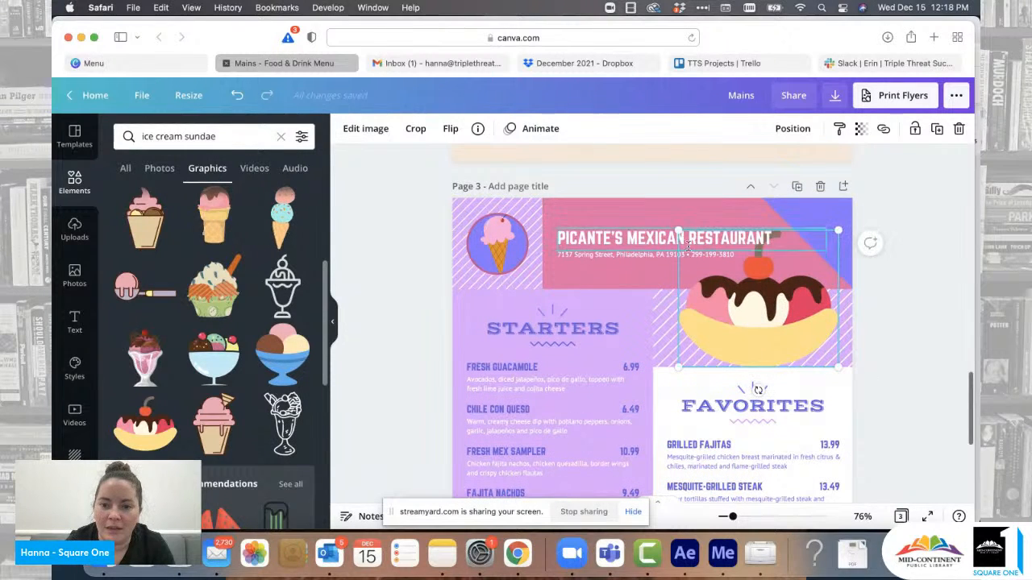
{"action": "left_click_drag", "start_coordinate": [687, 240], "coordinate": [750, 295]}
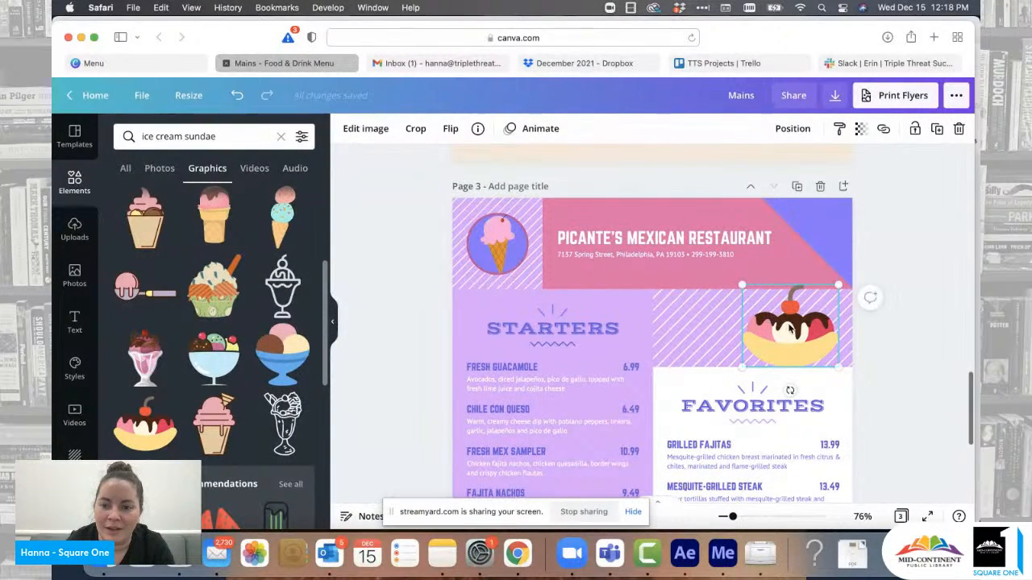
{"action": "left_click_drag", "start_coordinate": [787, 329], "coordinate": [798, 331]}
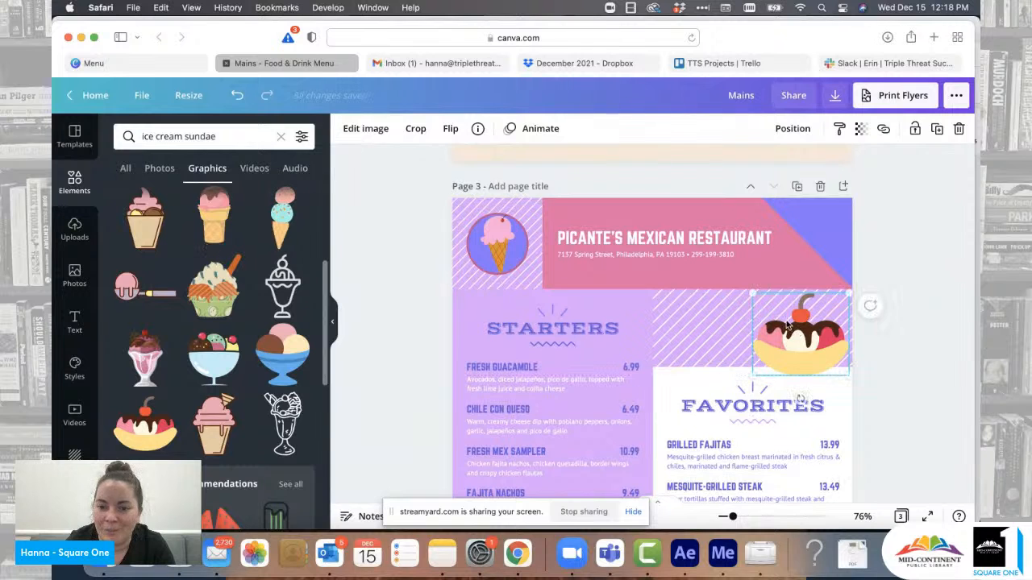
{"action": "left_click_drag", "start_coordinate": [754, 293], "coordinate": [726, 289]}
{"action": "left_click_drag", "start_coordinate": [806, 340], "coordinate": [802, 344]}
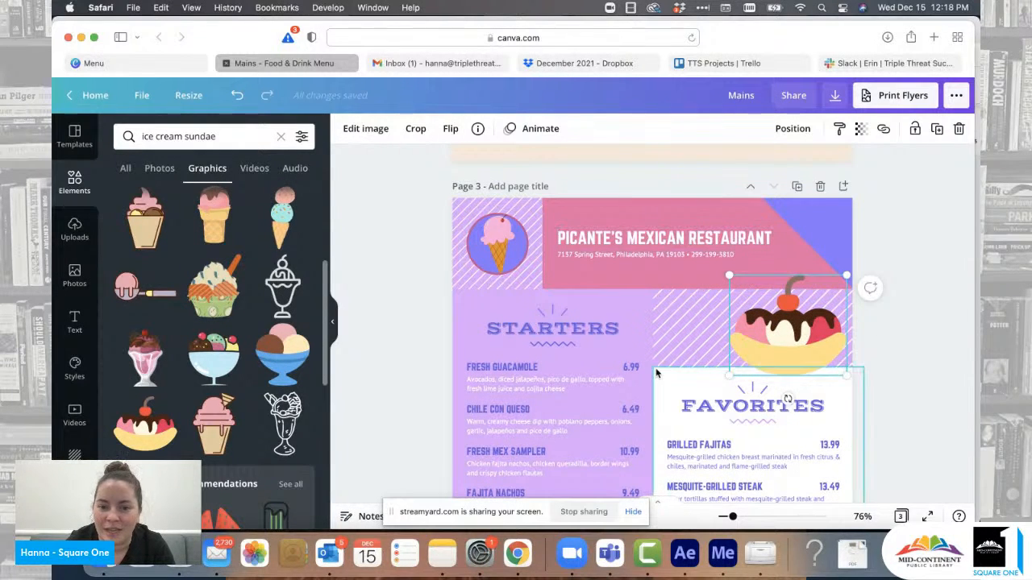
{"action": "scroll", "coordinate": [655, 372], "scroll_direction": "down", "scroll_amount": 3}
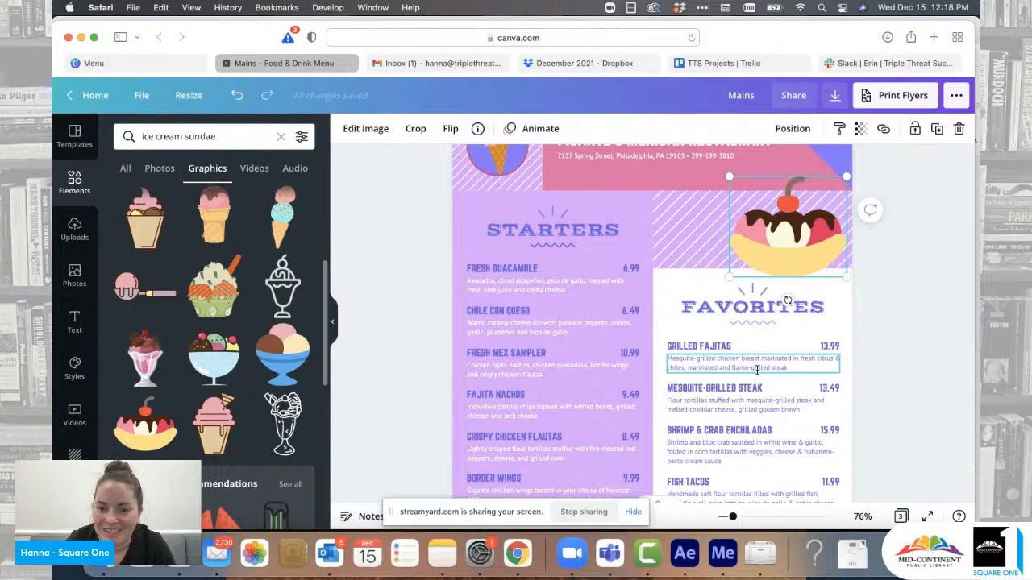
Step: Review the menu pages from the customized ice cream page 3 back to page 1 at 50% zoom
{"action": "scroll", "coordinate": [757, 370], "scroll_direction": "down", "scroll_amount": 4}
{"action": "scroll", "coordinate": [757, 370], "scroll_direction": "down", "scroll_amount": 2}
{"action": "left_click_drag", "start_coordinate": [733, 517], "coordinate": [726, 517]}
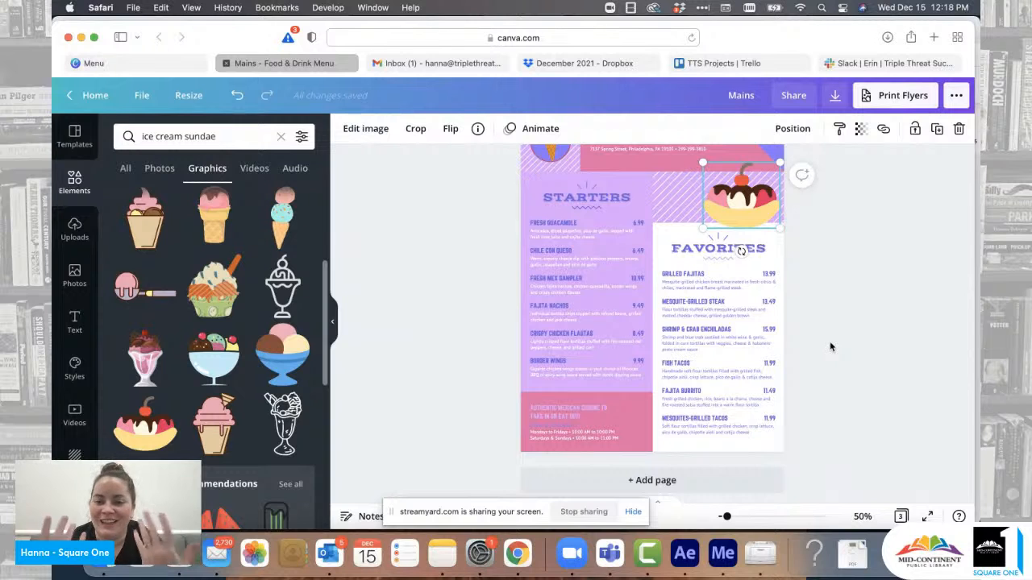
{"action": "scroll", "coordinate": [839, 324], "scroll_direction": "up", "scroll_amount": 4}
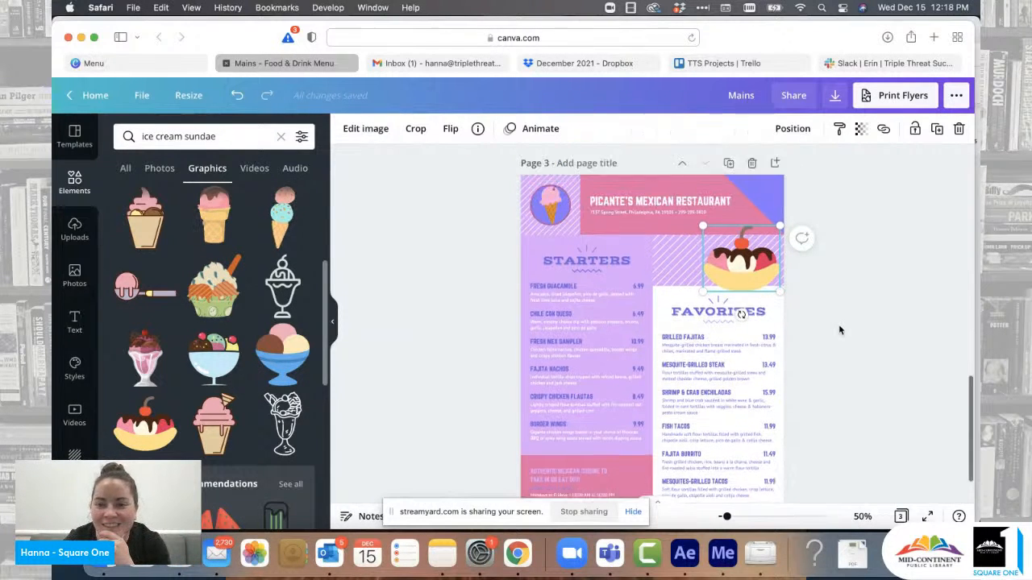
{"action": "scroll", "coordinate": [838, 324], "scroll_direction": "up", "scroll_amount": 8}
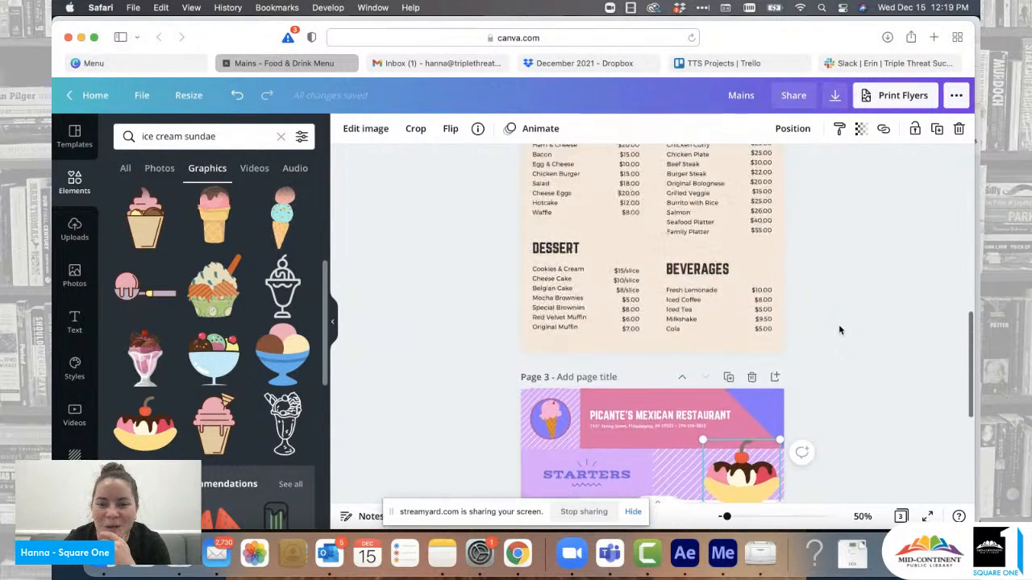
{"action": "scroll", "coordinate": [799, 297], "scroll_direction": "up", "scroll_amount": 8}
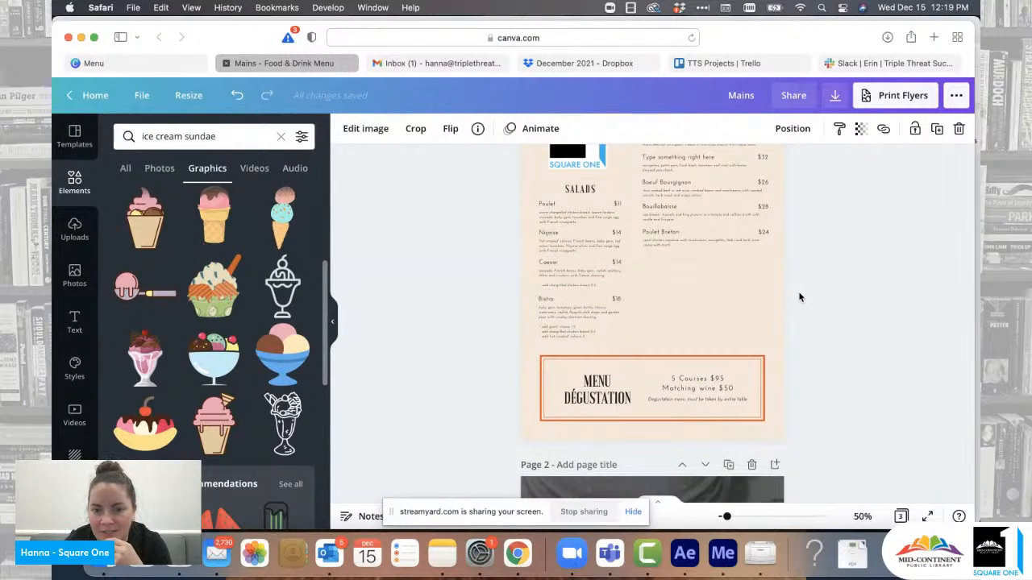
{"action": "scroll", "coordinate": [798, 297], "scroll_direction": "up", "scroll_amount": 2}
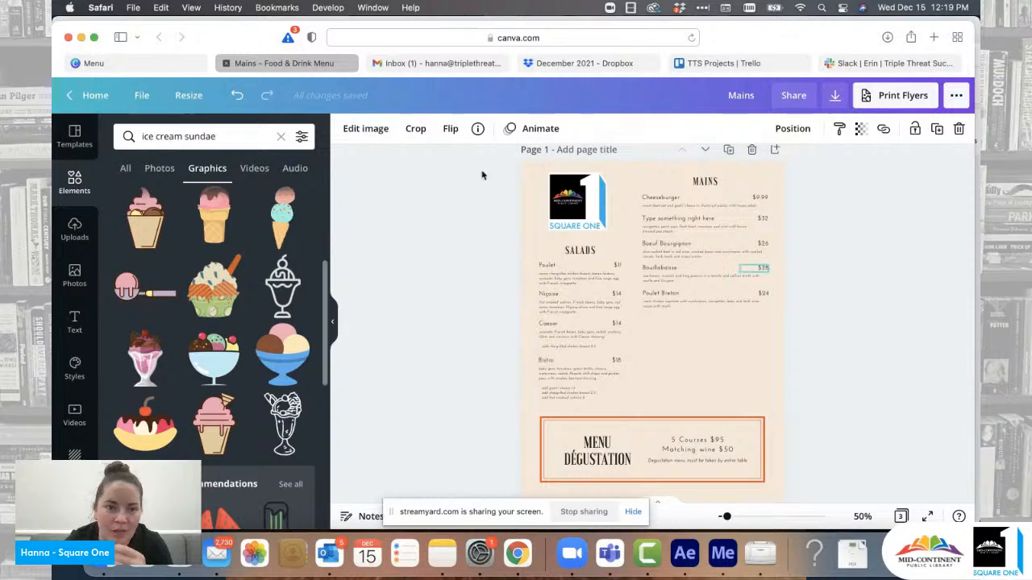
Step: Open the Brand Kit from the Canva home page and examine its brand logos, colors and fonts
{"action": "left_click", "coordinate": [174, 67]}
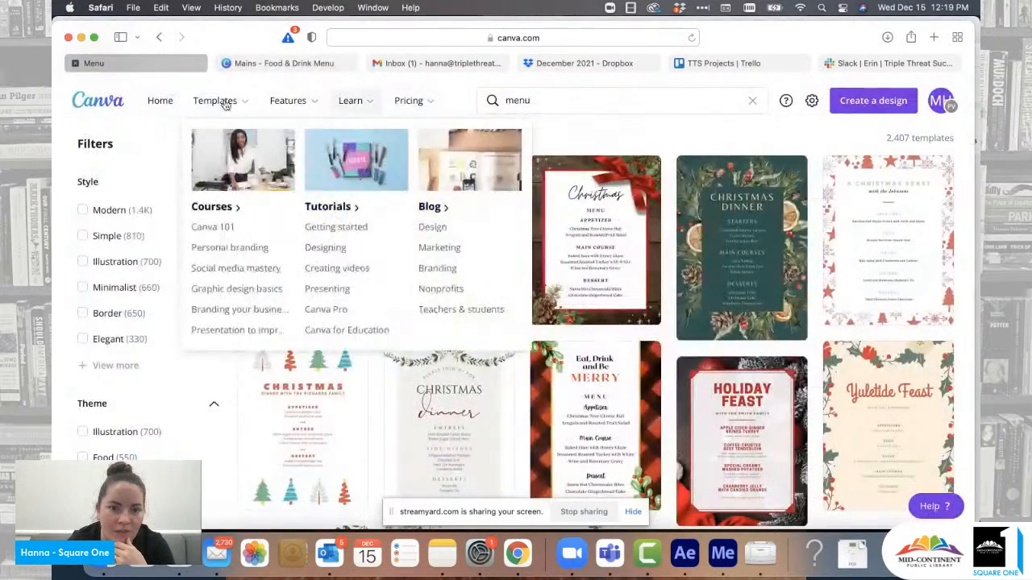
{"action": "left_click", "coordinate": [160, 100]}
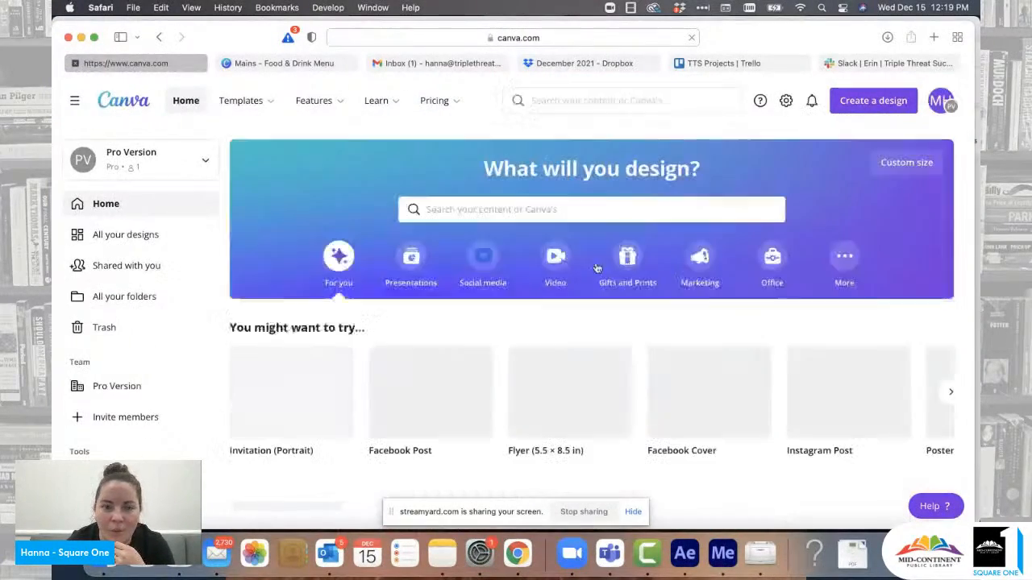
{"action": "scroll", "coordinate": [145, 413], "scroll_direction": "down", "scroll_amount": 1}
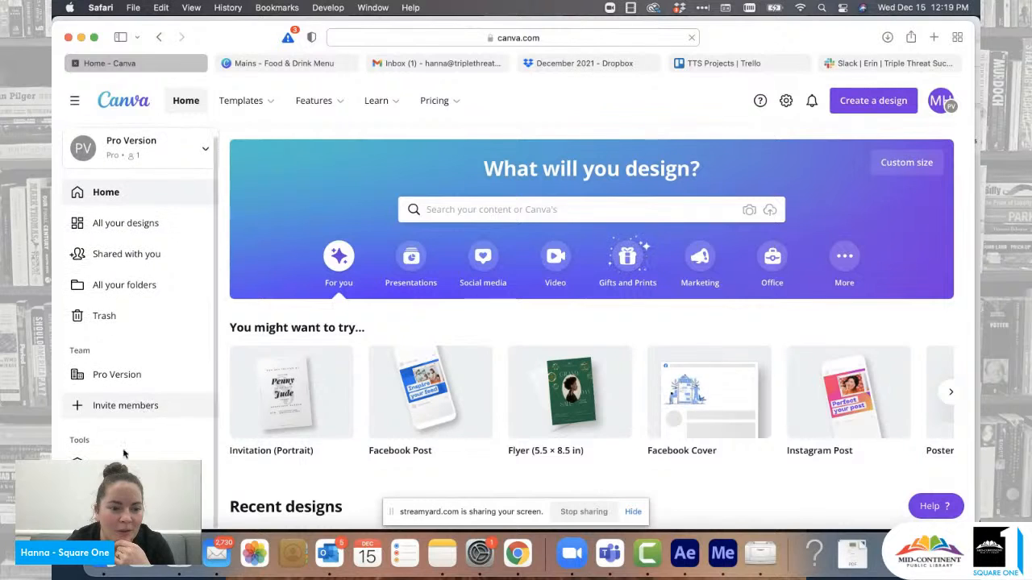
{"action": "left_click", "coordinate": [141, 465]}
{"action": "scroll", "coordinate": [532, 375], "scroll_direction": "down", "scroll_amount": 3}
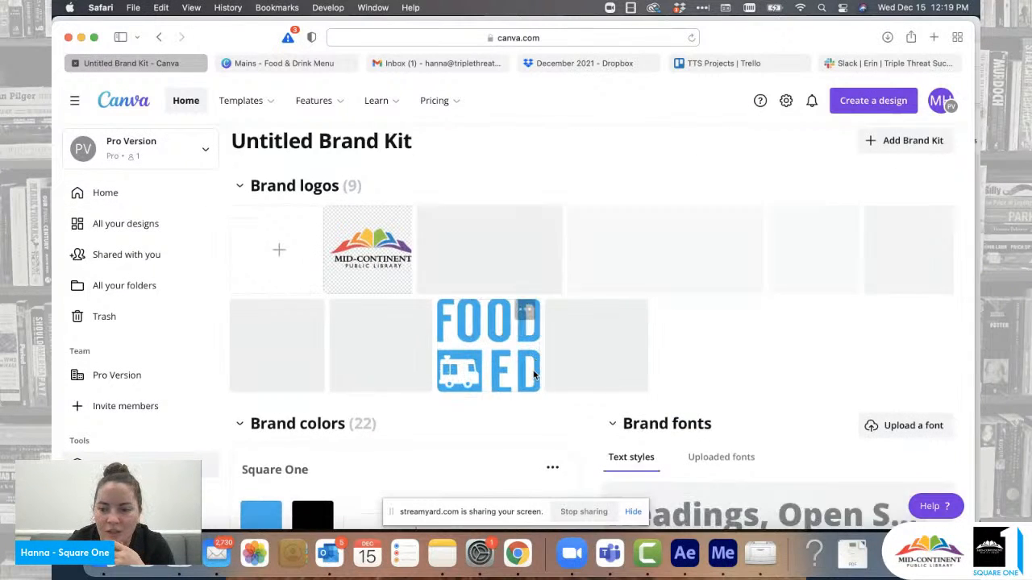
{"action": "scroll", "coordinate": [923, 355], "scroll_direction": "down", "scroll_amount": 1}
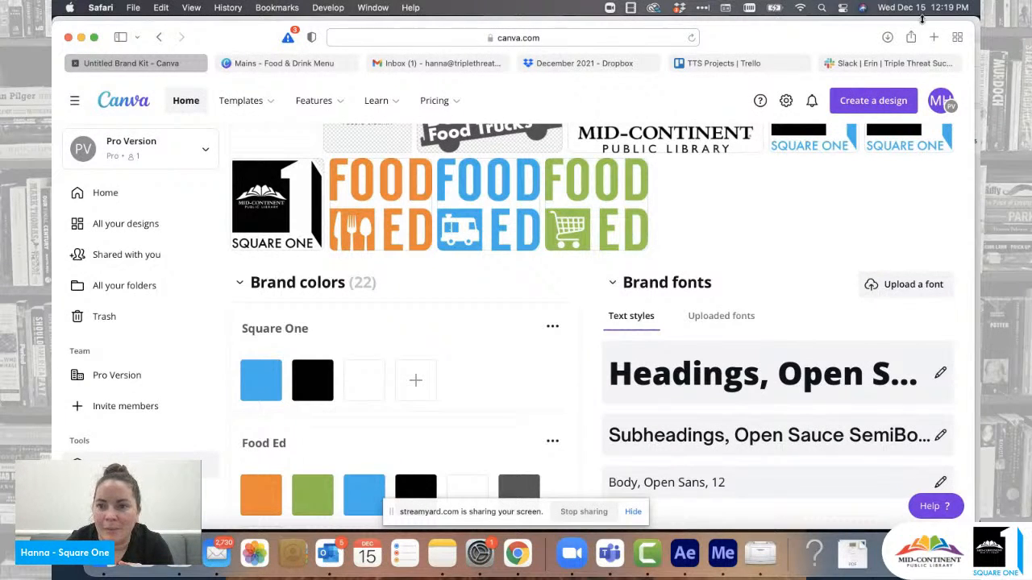
Step: Search the web for "avenir font" in a new browser tab
{"action": "key", "text": "super+t"}
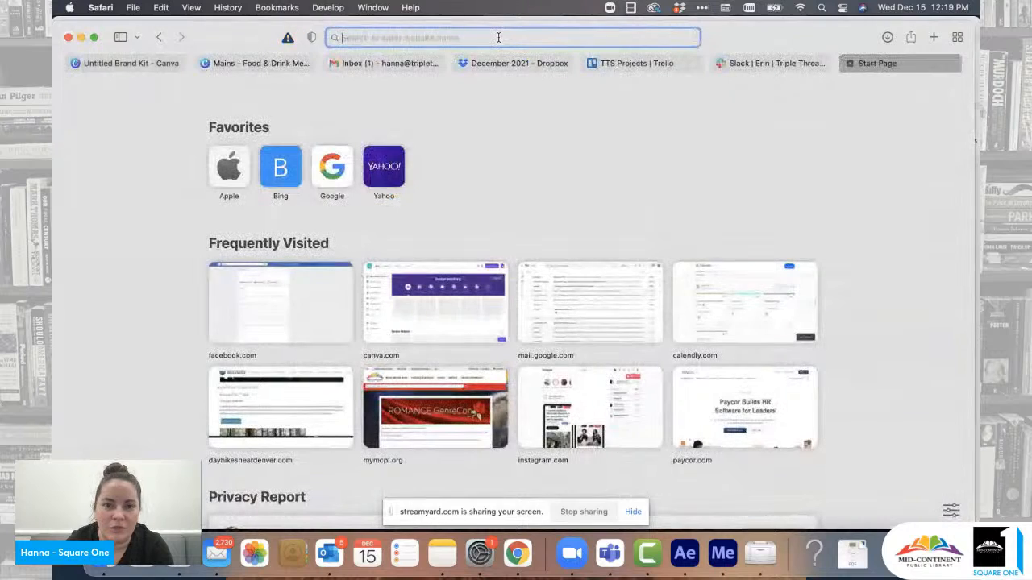
{"action": "type", "text": "avenir "}
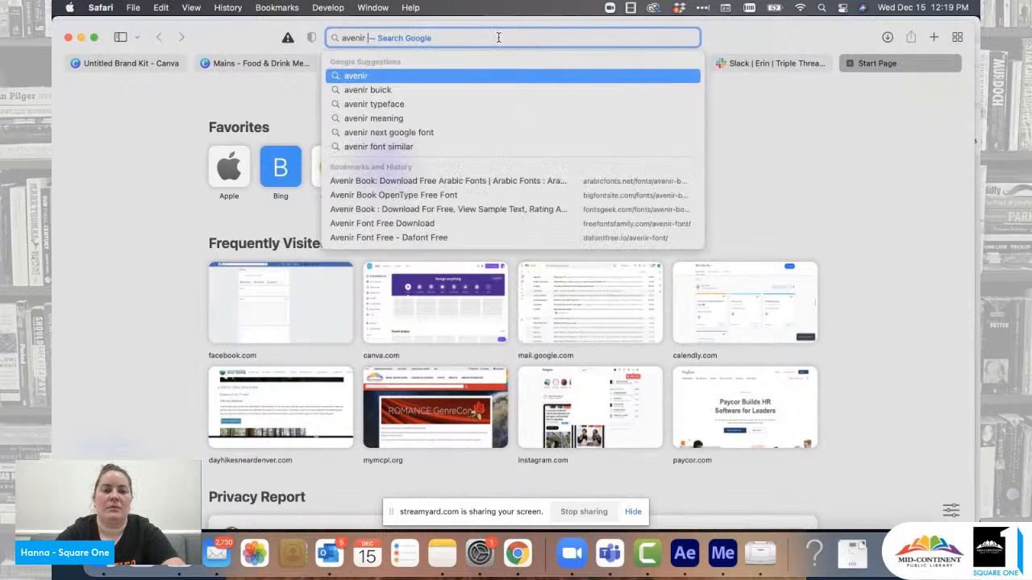
{"action": "type", "text": "font"}
{"action": "key", "text": "Return"}
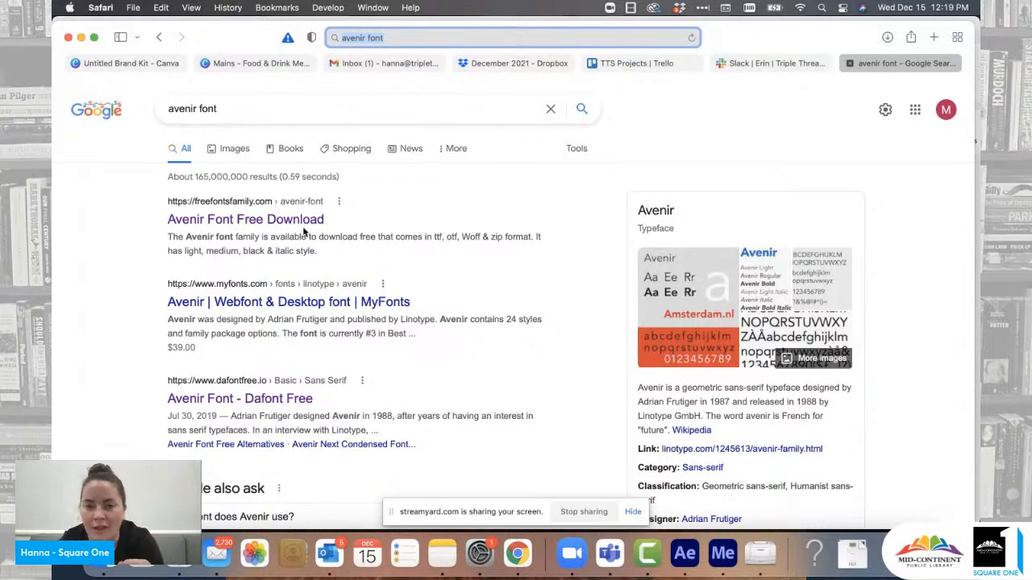
Step: Return to the Brand Kit and examine the brand fonts section with its text styles and font upload option
{"action": "left_click", "coordinate": [159, 64]}
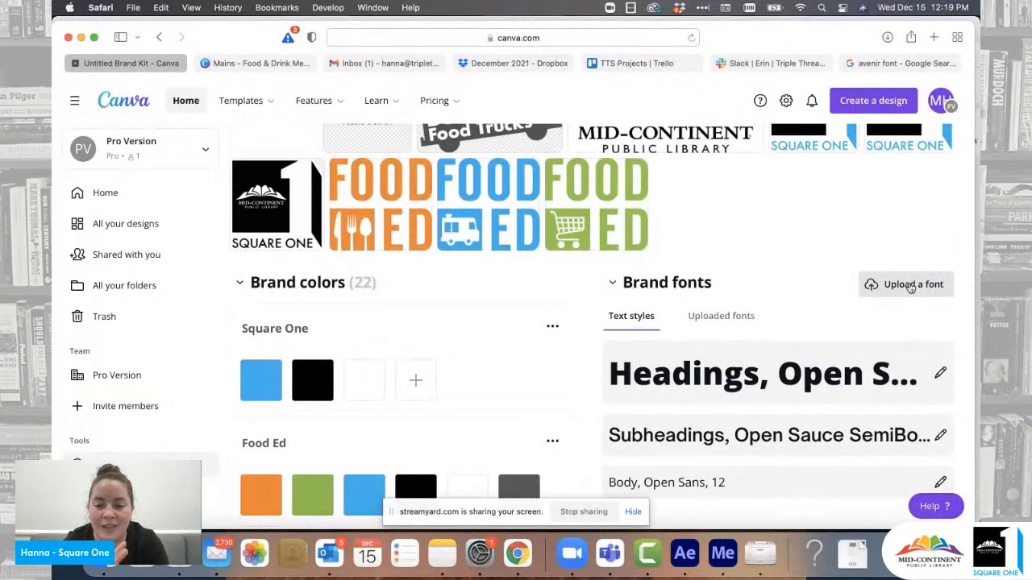
{"action": "scroll", "coordinate": [911, 288], "scroll_direction": "down", "scroll_amount": 2}
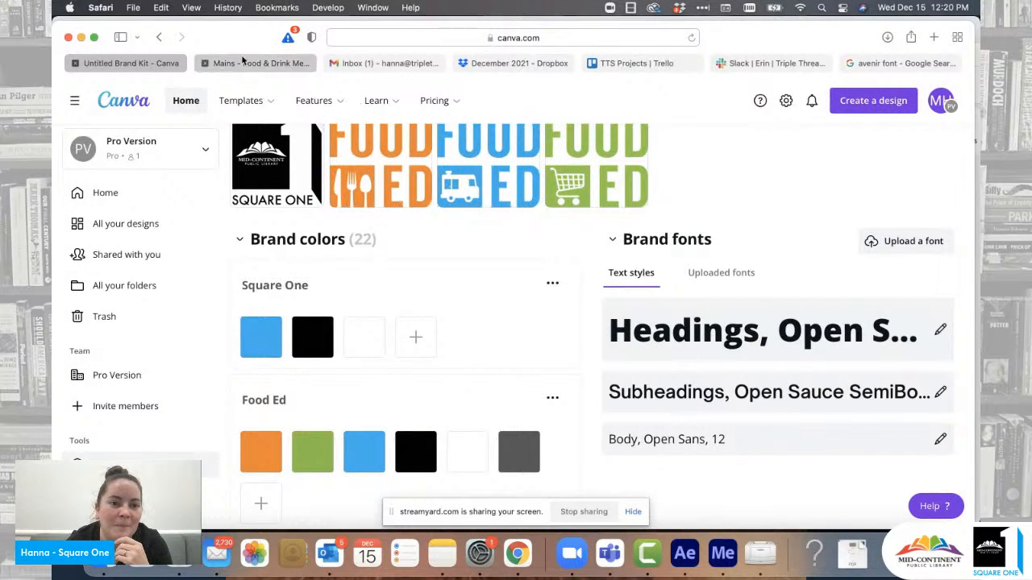
{"action": "mouse_move", "coordinate": [433, 100]}
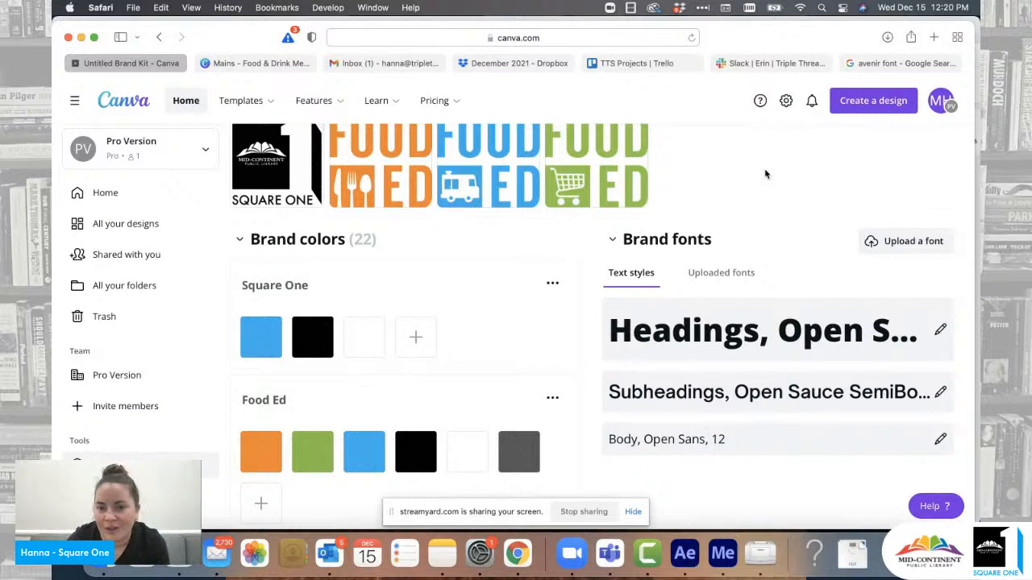
Step: Go to Canva's Learn page and open the Font combinations resource
{"action": "scroll", "coordinate": [582, 135], "scroll_direction": "up", "scroll_amount": 5}
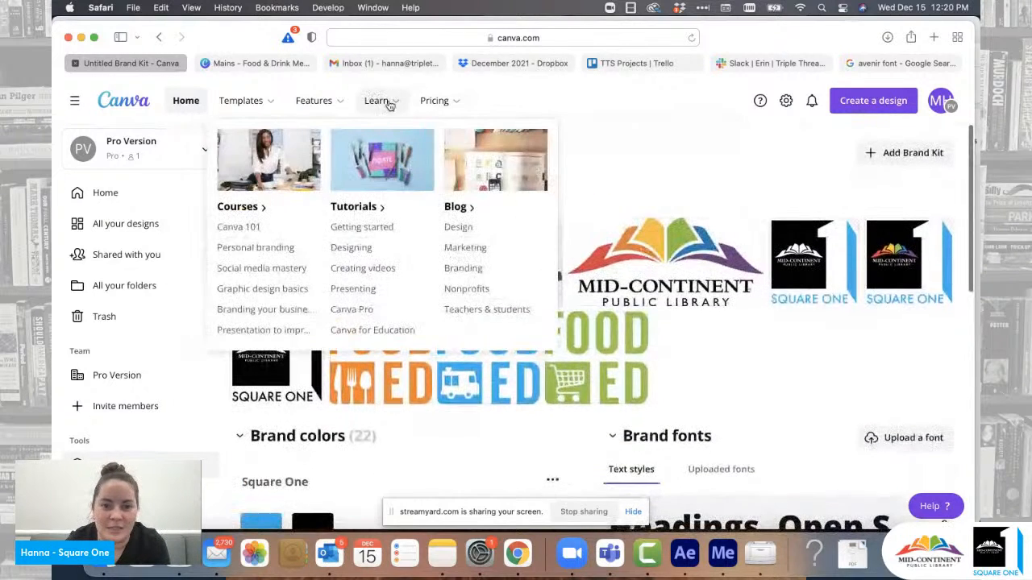
{"action": "left_click", "coordinate": [382, 103]}
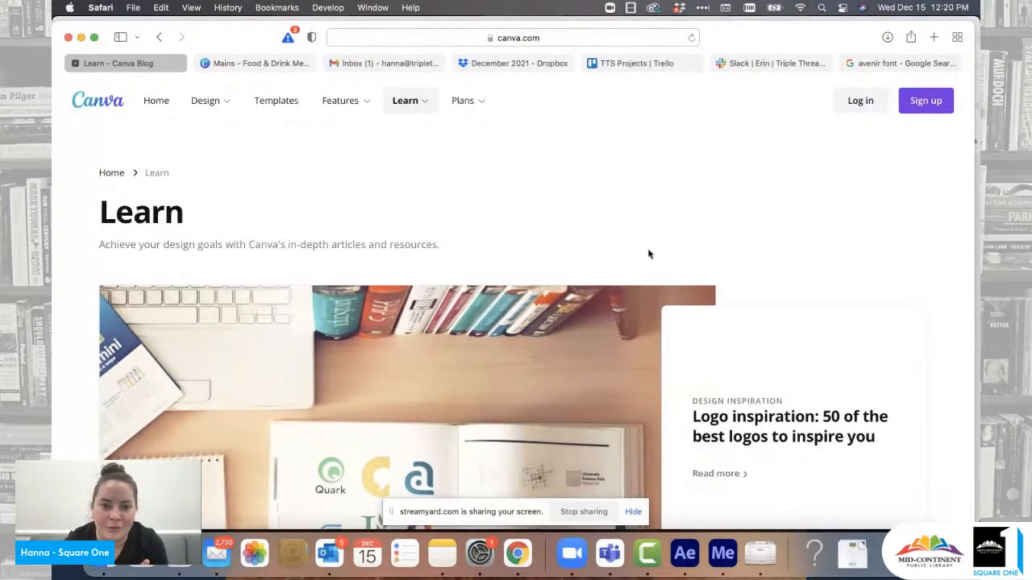
{"action": "scroll", "coordinate": [648, 254], "scroll_direction": "down", "scroll_amount": 20}
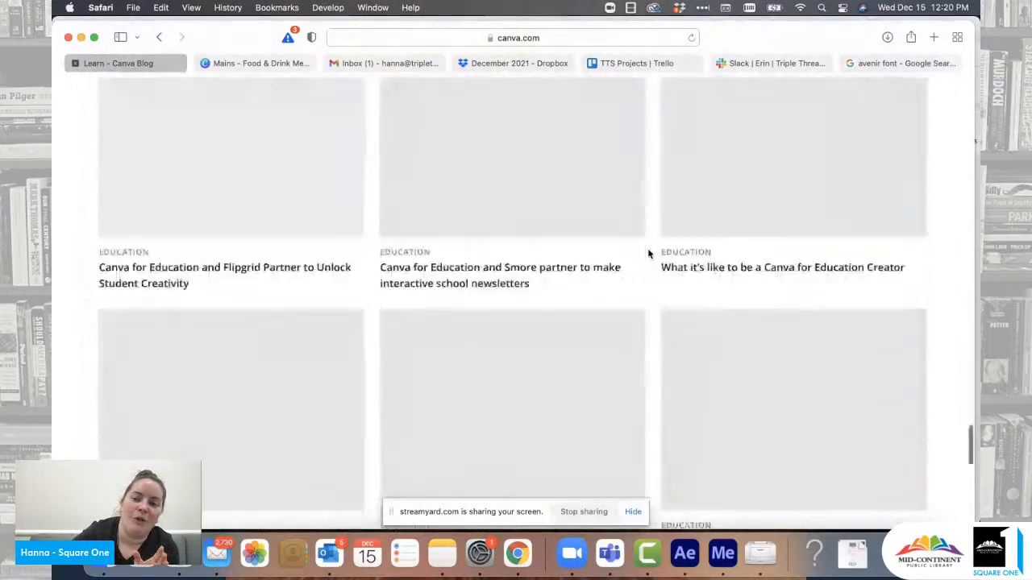
{"action": "scroll", "coordinate": [648, 254], "scroll_direction": "down", "scroll_amount": 15}
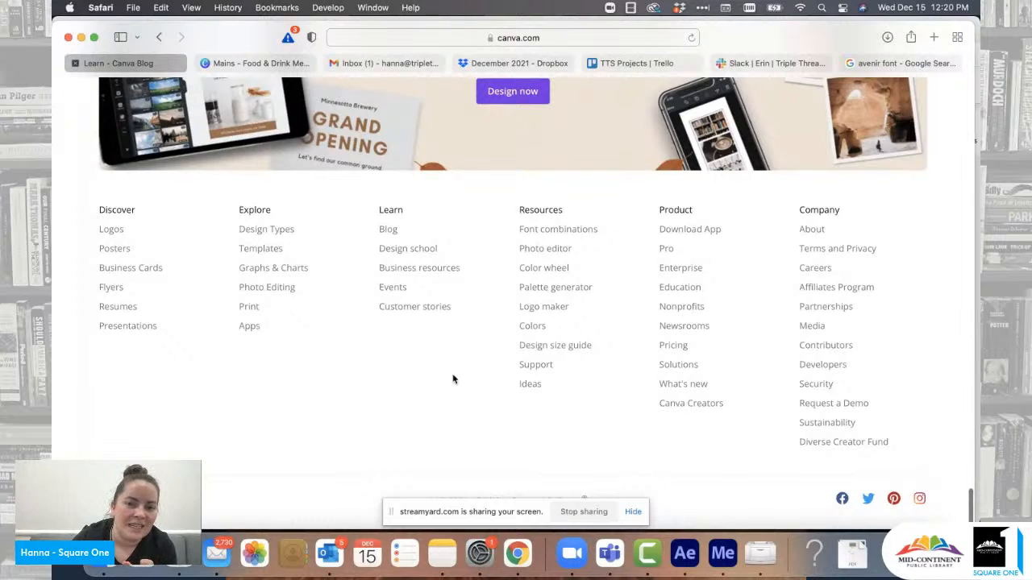
{"action": "left_click", "coordinate": [544, 232]}
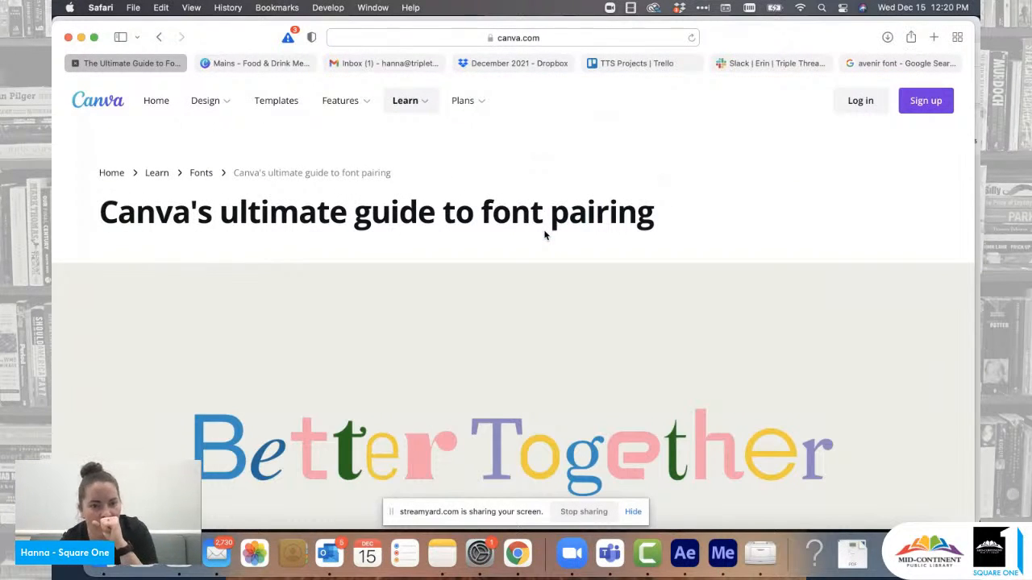
Step: Skim the font pairing guide's introduction and typography glossary as far as the Design publication pairing
{"action": "scroll", "coordinate": [624, 275], "scroll_direction": "down", "scroll_amount": 5}
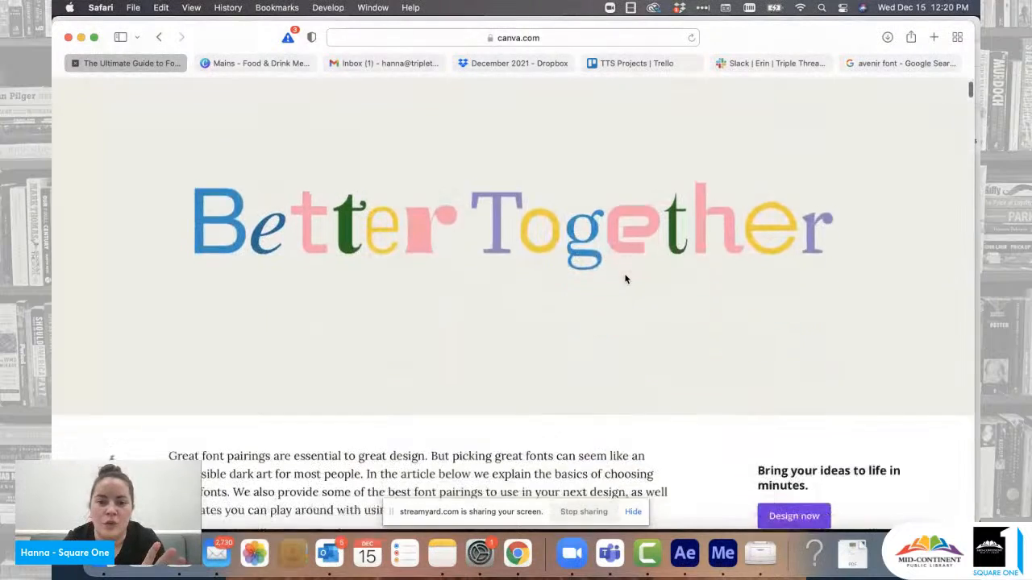
{"action": "scroll", "coordinate": [625, 279], "scroll_direction": "down", "scroll_amount": 1}
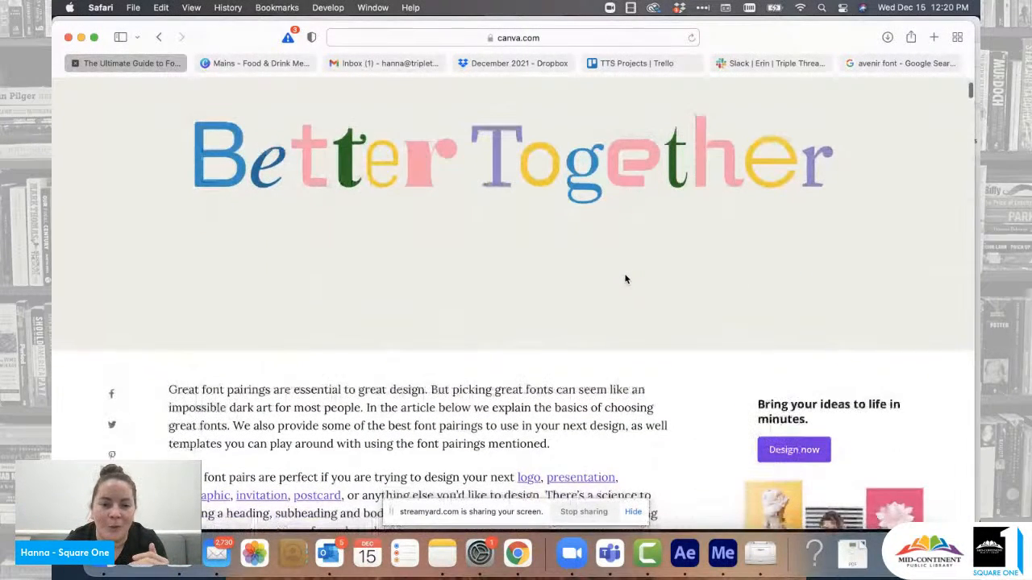
{"action": "scroll", "coordinate": [624, 279], "scroll_direction": "down", "scroll_amount": 10}
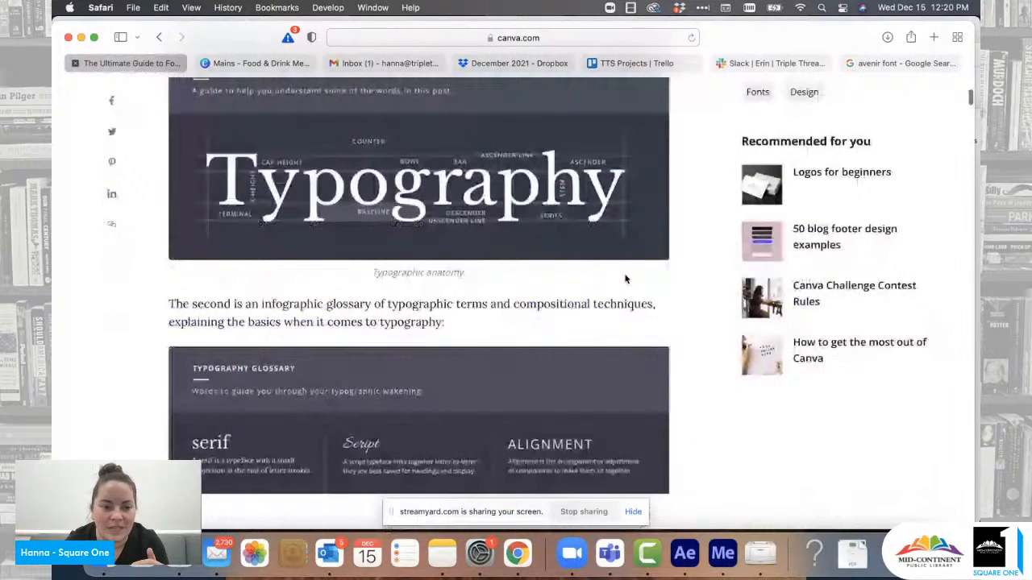
{"action": "scroll", "coordinate": [625, 279], "scroll_direction": "down", "scroll_amount": 5}
{"action": "scroll", "coordinate": [625, 279], "scroll_direction": "down", "scroll_amount": 3}
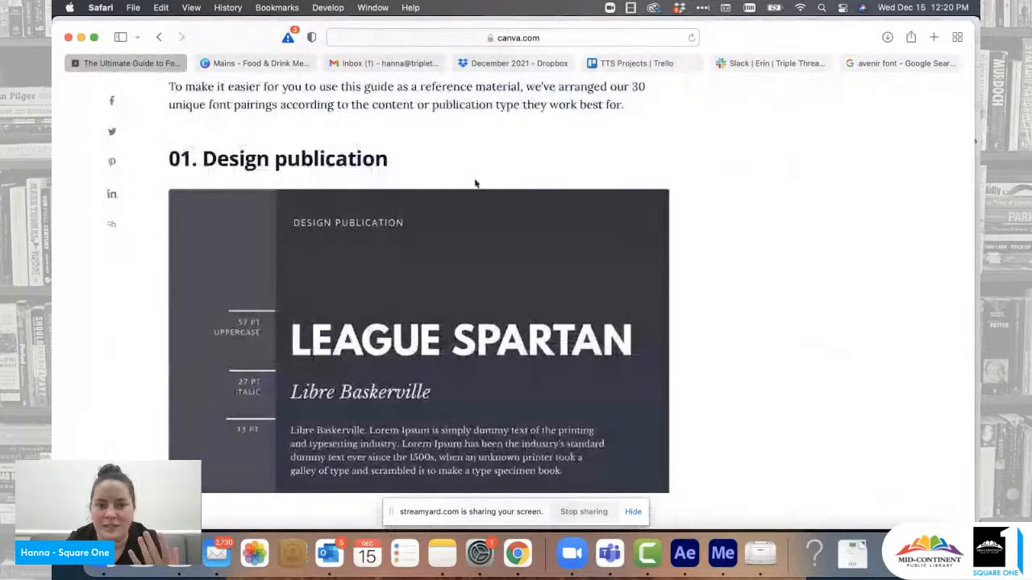
Step: Examine the League Spartan and Libre Baskerville pairing with its sample layouts, and return to the start of the guide
{"action": "scroll", "coordinate": [475, 184], "scroll_direction": "down", "scroll_amount": 1}
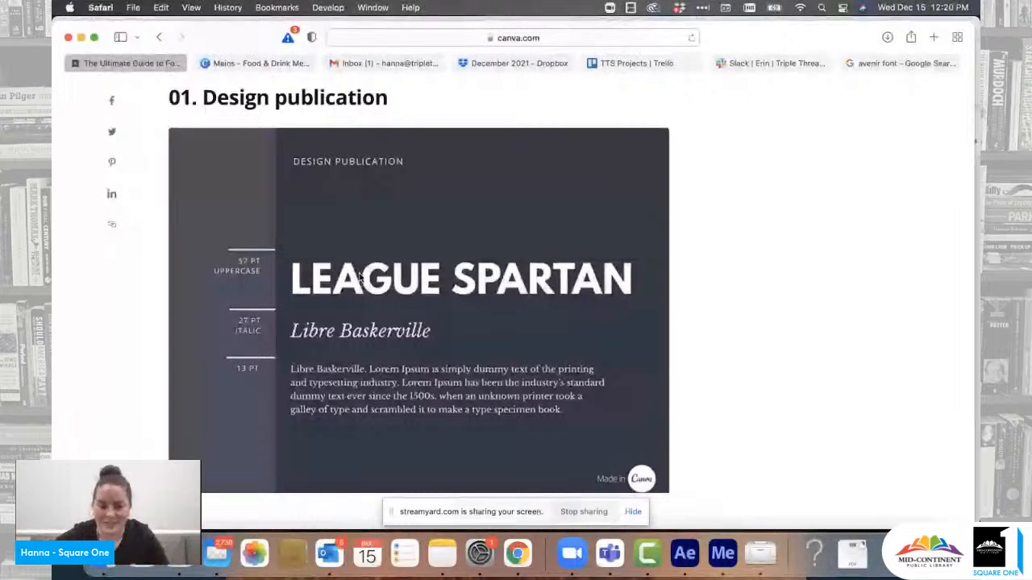
{"action": "scroll", "coordinate": [360, 277], "scroll_direction": "down", "scroll_amount": 10}
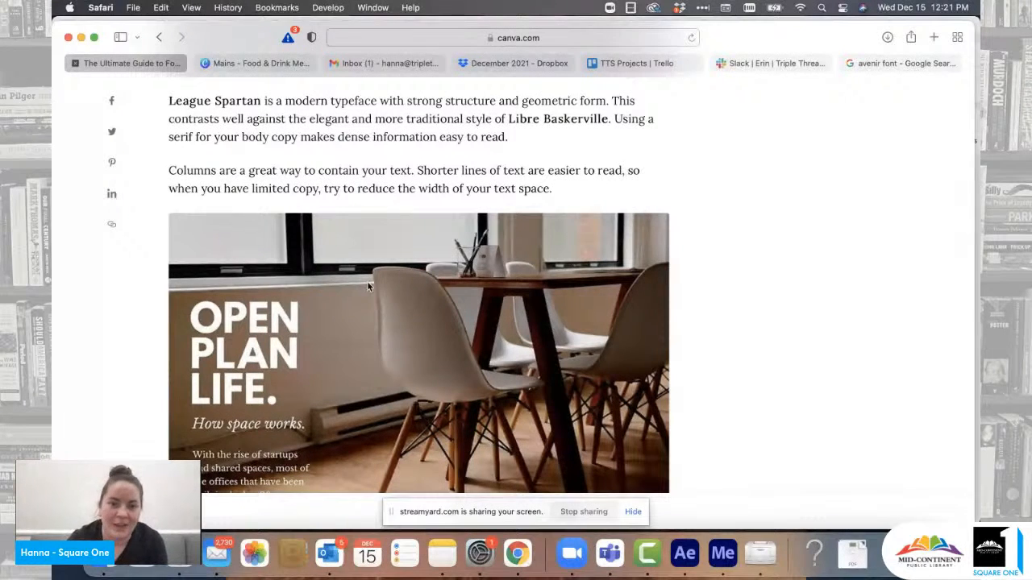
{"action": "scroll", "coordinate": [367, 282], "scroll_direction": "up", "scroll_amount": 5}
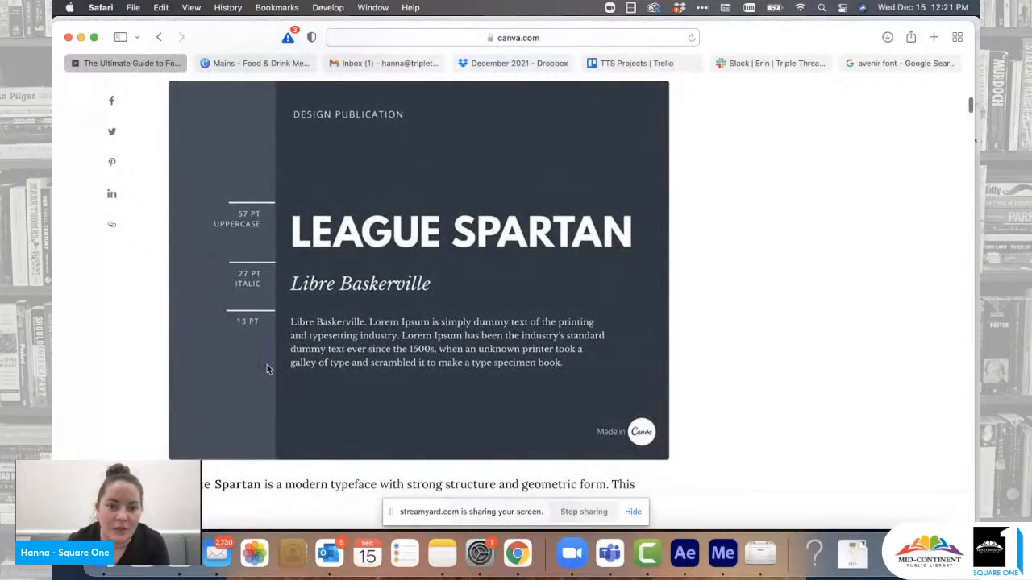
{"action": "scroll", "coordinate": [478, 315], "scroll_direction": "down", "scroll_amount": 6}
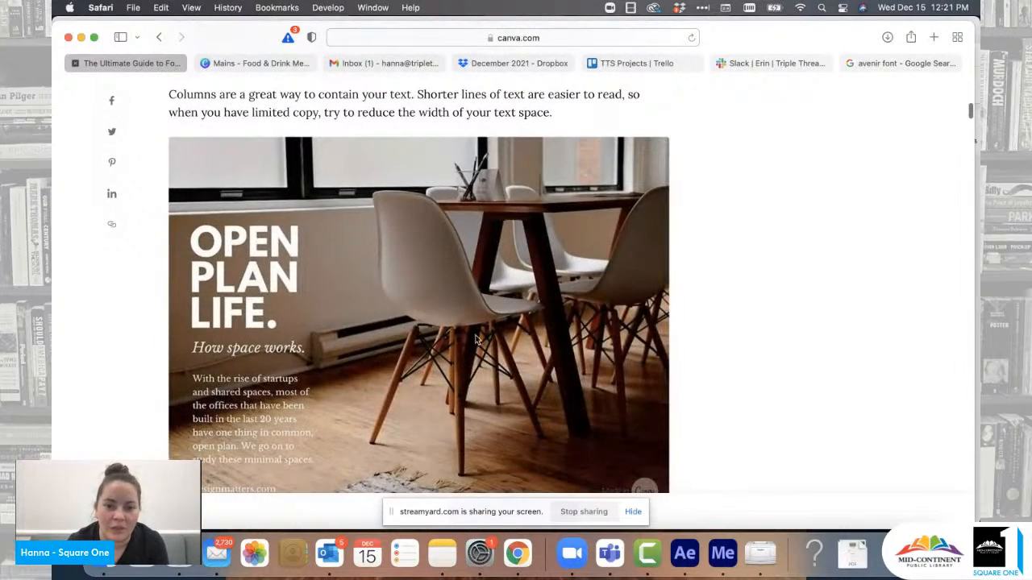
{"action": "scroll", "coordinate": [476, 338], "scroll_direction": "down", "scroll_amount": 2}
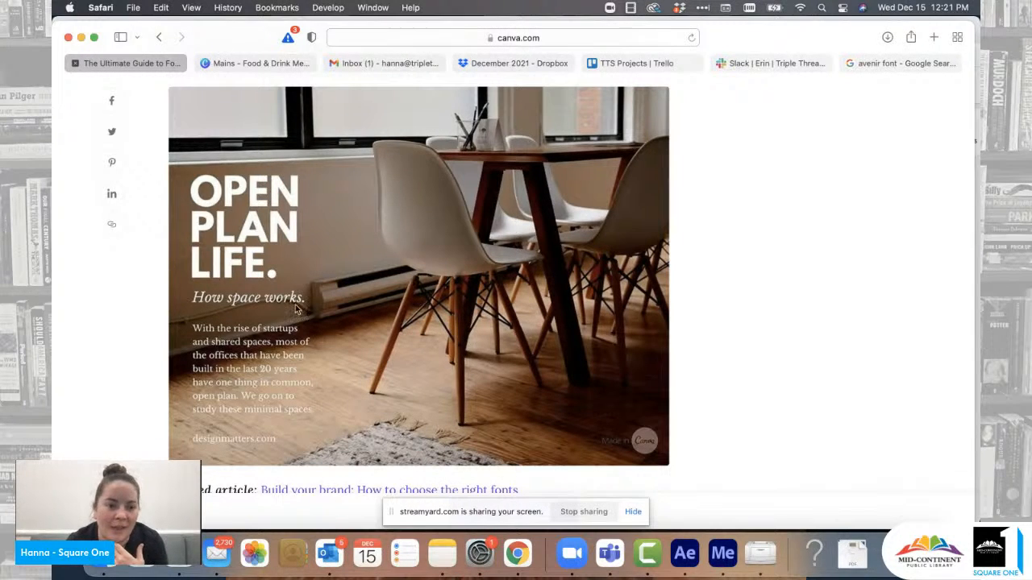
{"action": "scroll", "coordinate": [424, 360], "scroll_direction": "down", "scroll_amount": 5}
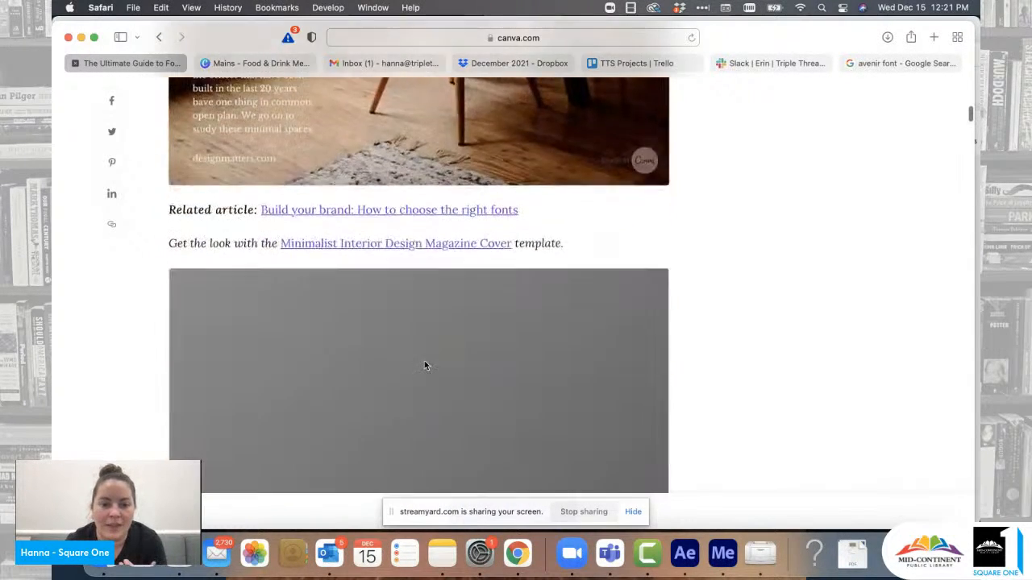
{"action": "scroll", "coordinate": [424, 360], "scroll_direction": "up", "scroll_amount": 6}
{"action": "scroll", "coordinate": [425, 365], "scroll_direction": "down", "scroll_amount": 5}
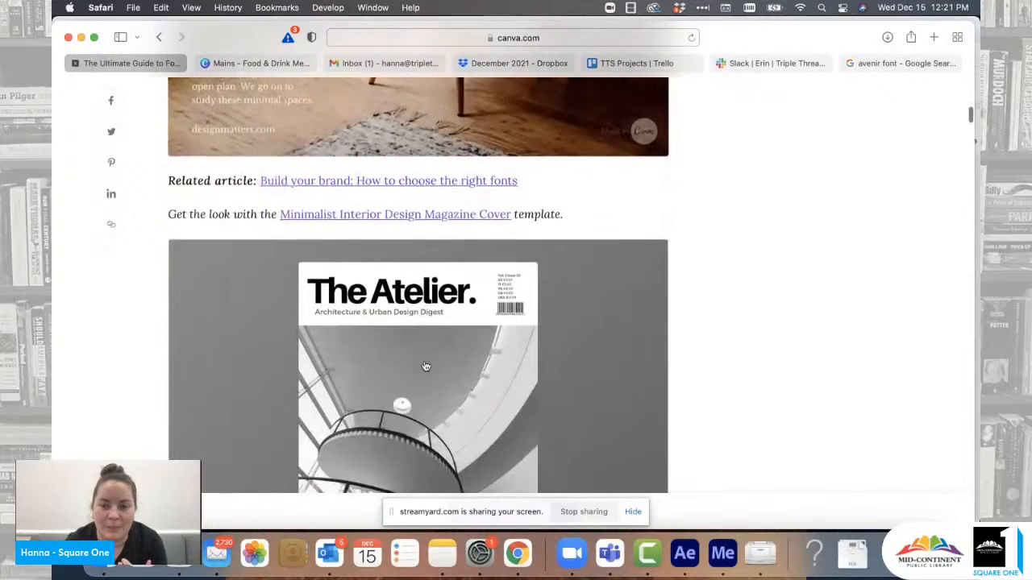
{"action": "scroll", "coordinate": [426, 365], "scroll_direction": "up", "scroll_amount": 12}
{"action": "scroll", "coordinate": [424, 365], "scroll_direction": "up", "scroll_amount": 15}
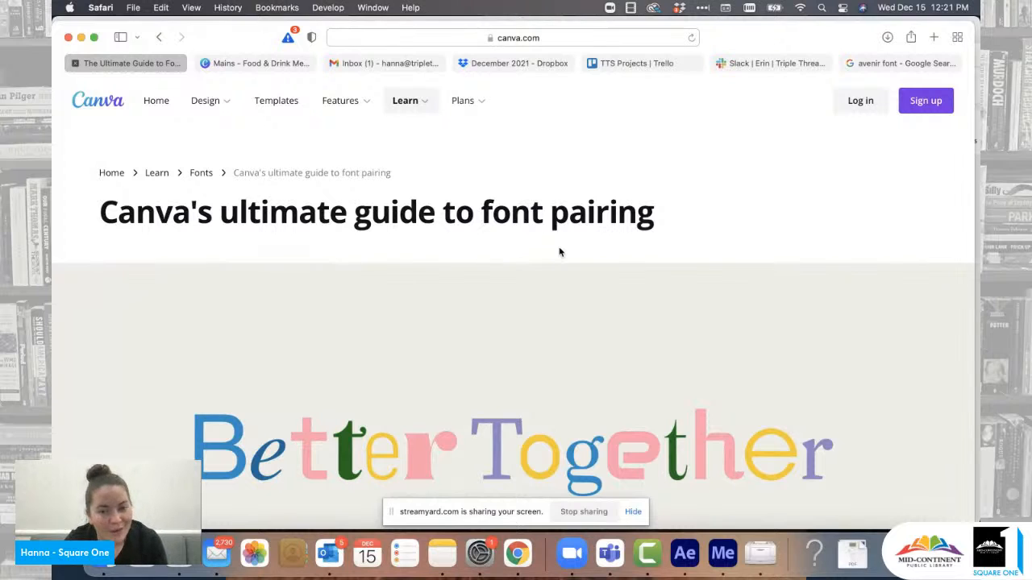
Step: Return to the Mains menu design and look over the brand kit palettes in the color styles
{"action": "left_click", "coordinate": [253, 64]}
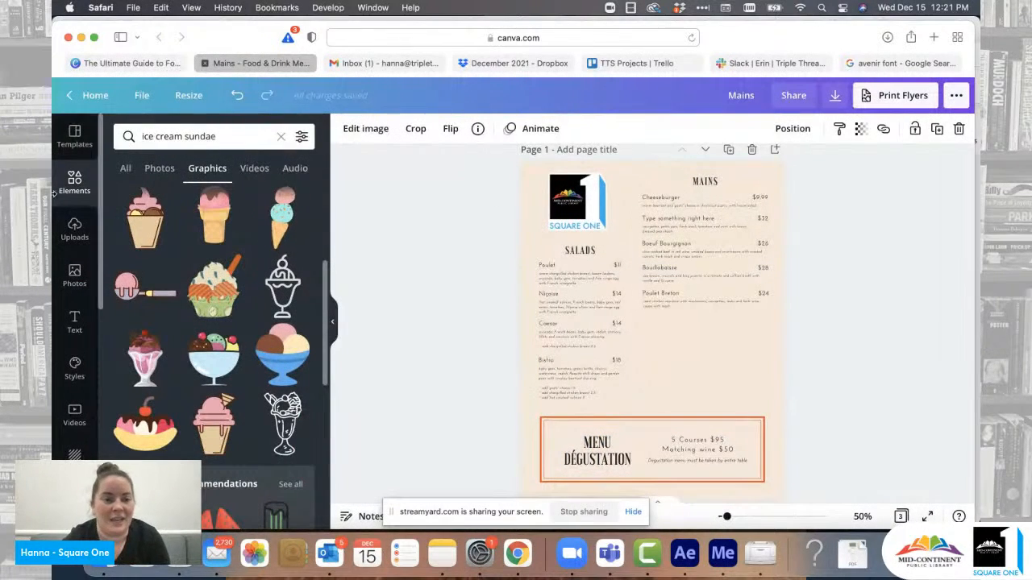
{"action": "scroll", "coordinate": [81, 278], "scroll_direction": "down", "scroll_amount": 1}
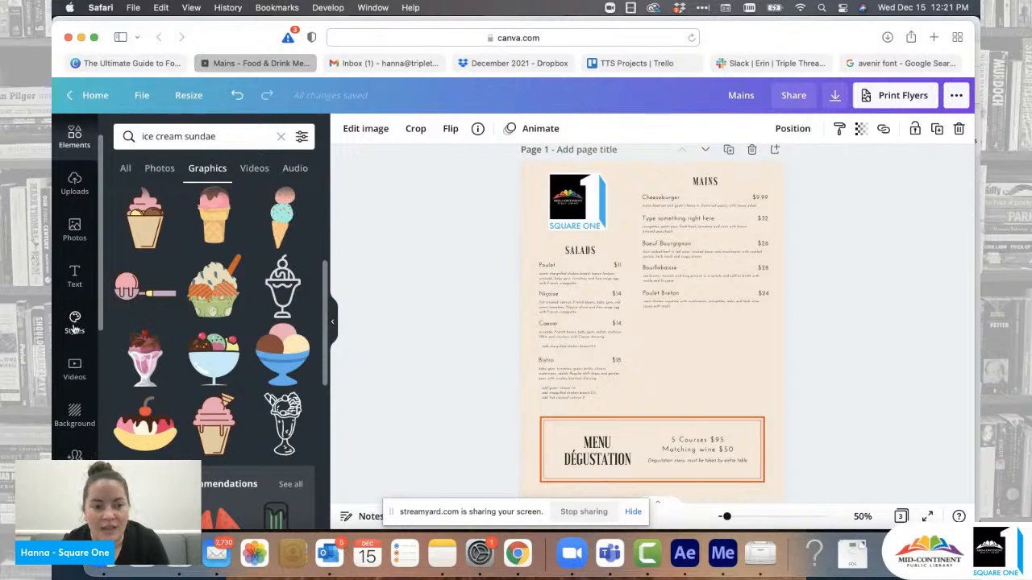
{"action": "left_click", "coordinate": [74, 323]}
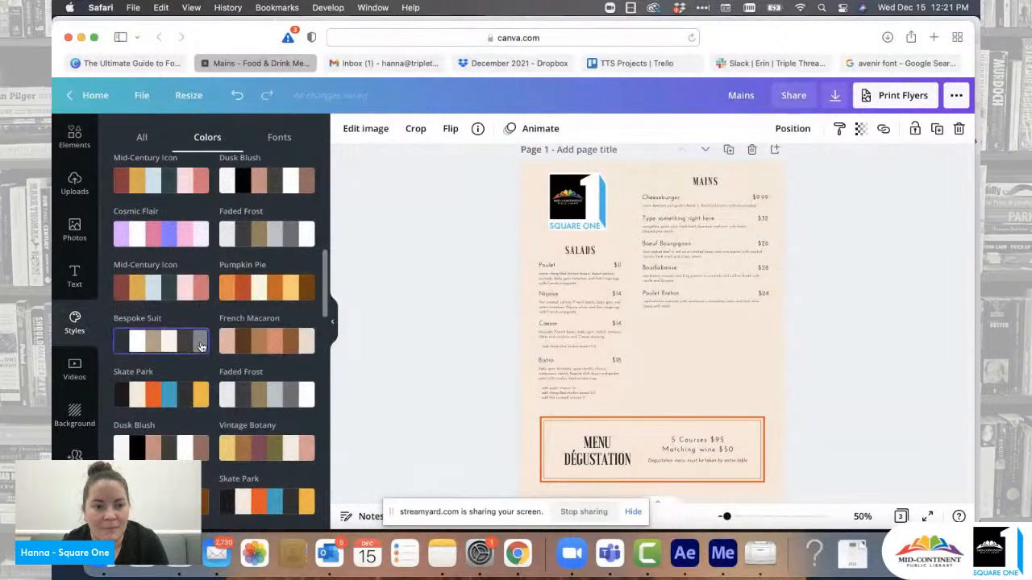
{"action": "scroll", "coordinate": [189, 200], "scroll_direction": "up", "scroll_amount": 5}
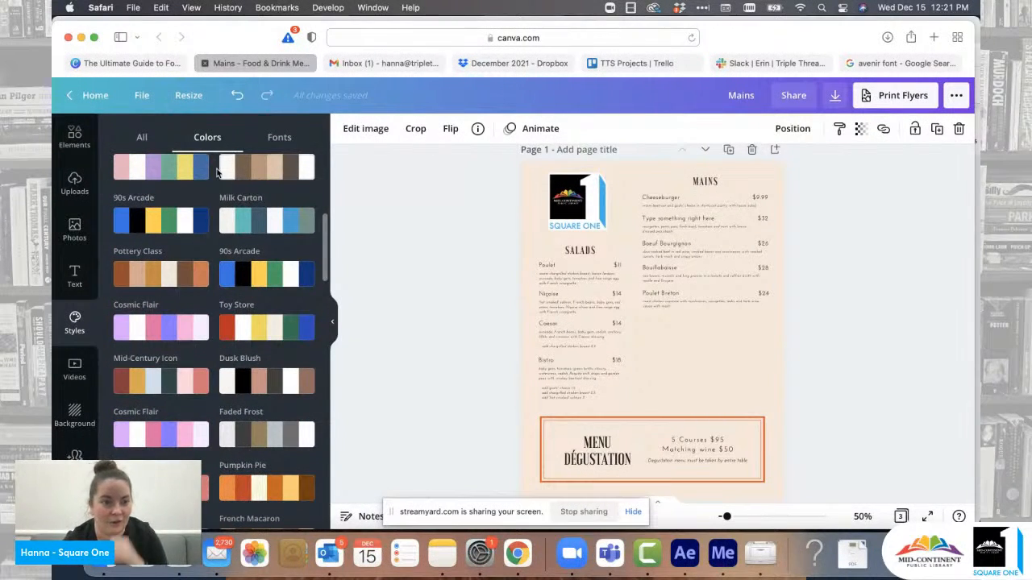
{"action": "scroll", "coordinate": [216, 172], "scroll_direction": "up", "scroll_amount": 5}
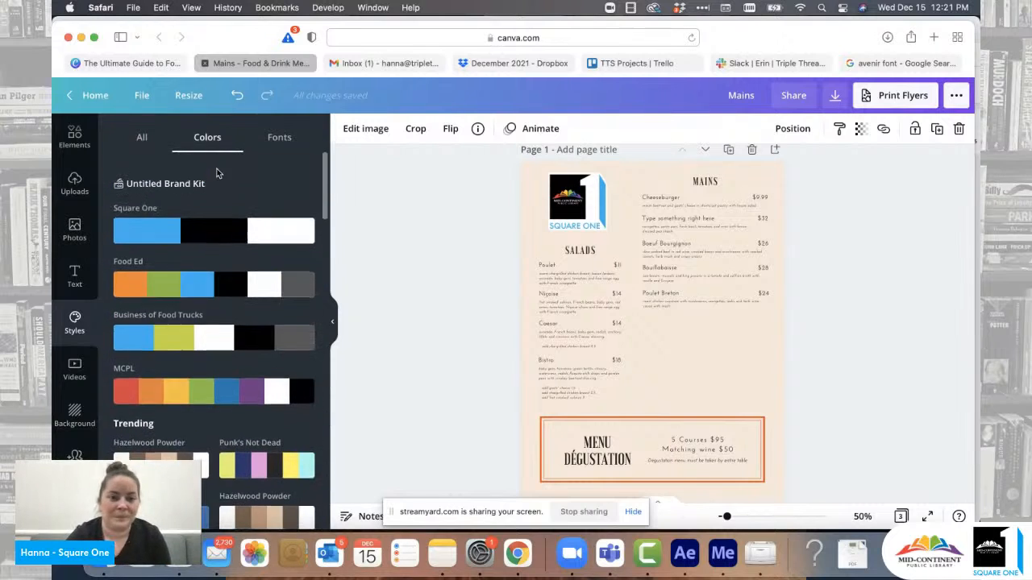
Step: Try the brand kit's Open Sans Extra Bold and Open Sauce SemiBold font style on the first menu page, and undo it
{"action": "left_click", "coordinate": [281, 139]}
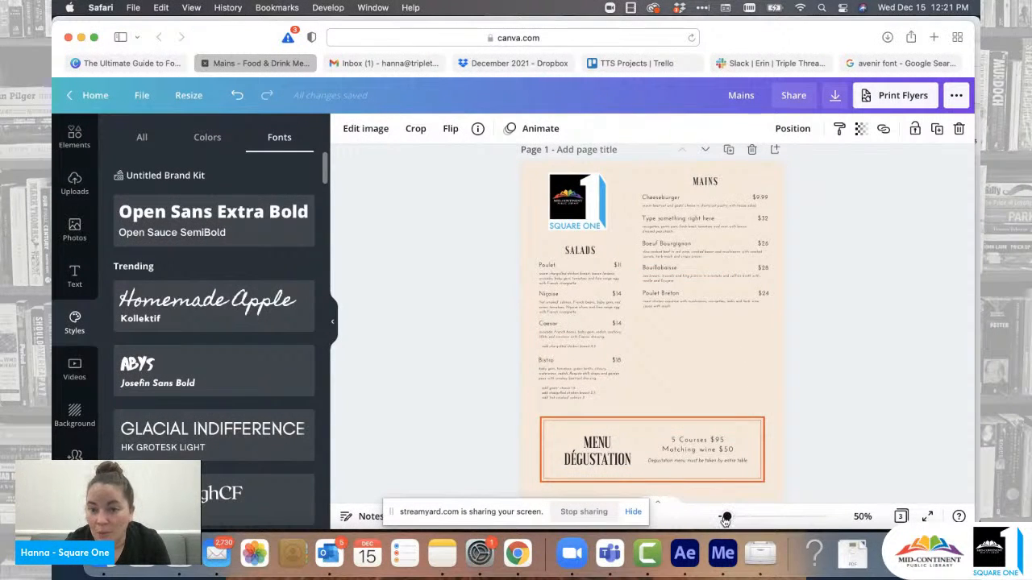
{"action": "left_click_drag", "start_coordinate": [725, 518], "coordinate": [728, 516]}
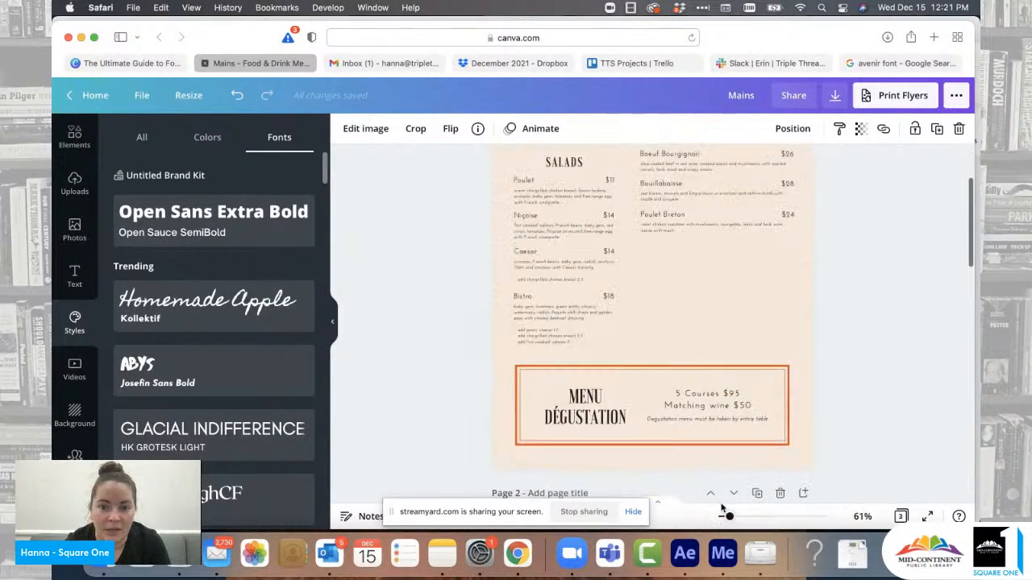
{"action": "scroll", "coordinate": [632, 379], "scroll_direction": "up", "scroll_amount": 2}
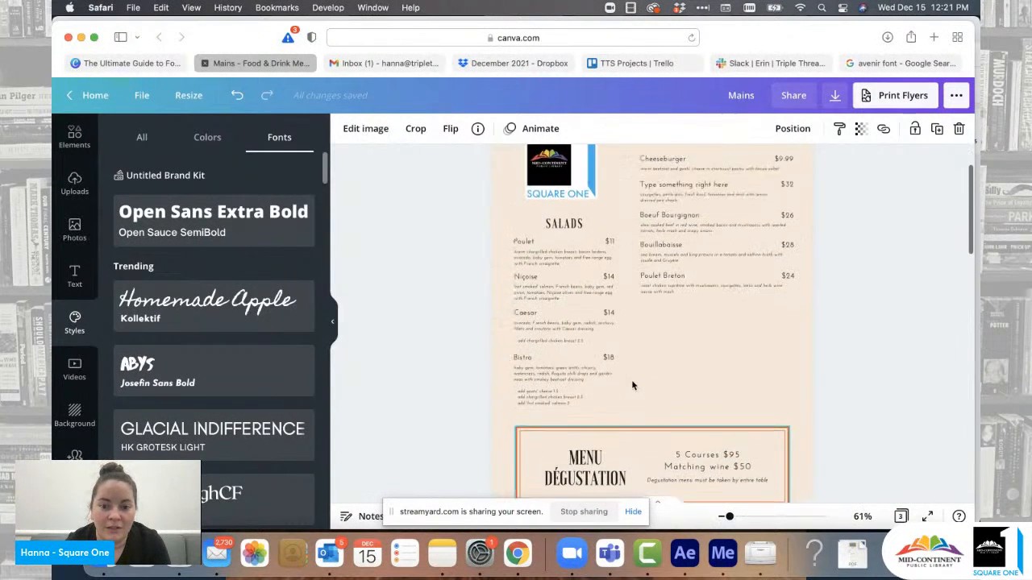
{"action": "left_click", "coordinate": [212, 221]}
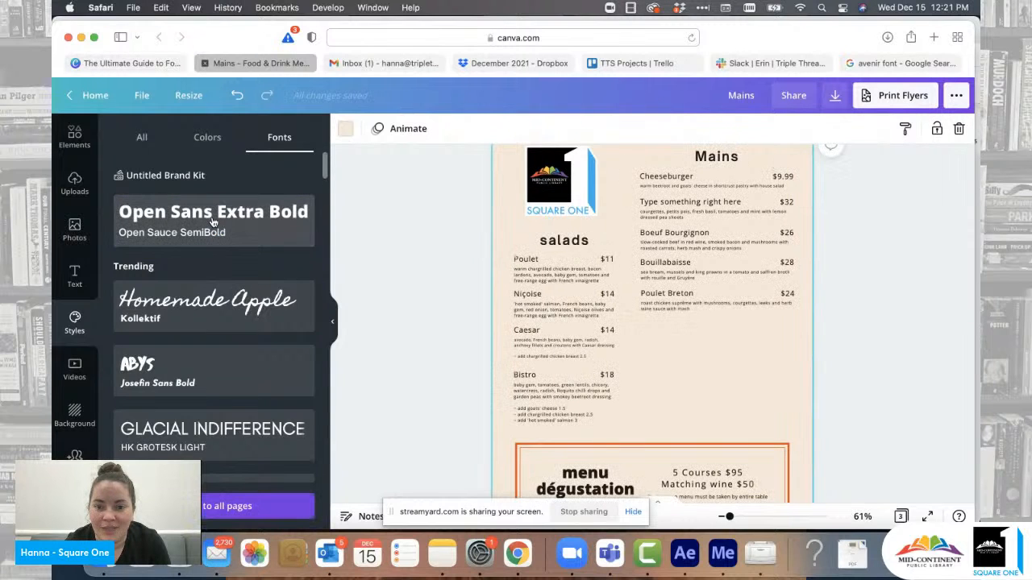
{"action": "scroll", "coordinate": [673, 230], "scroll_direction": "down", "scroll_amount": 1}
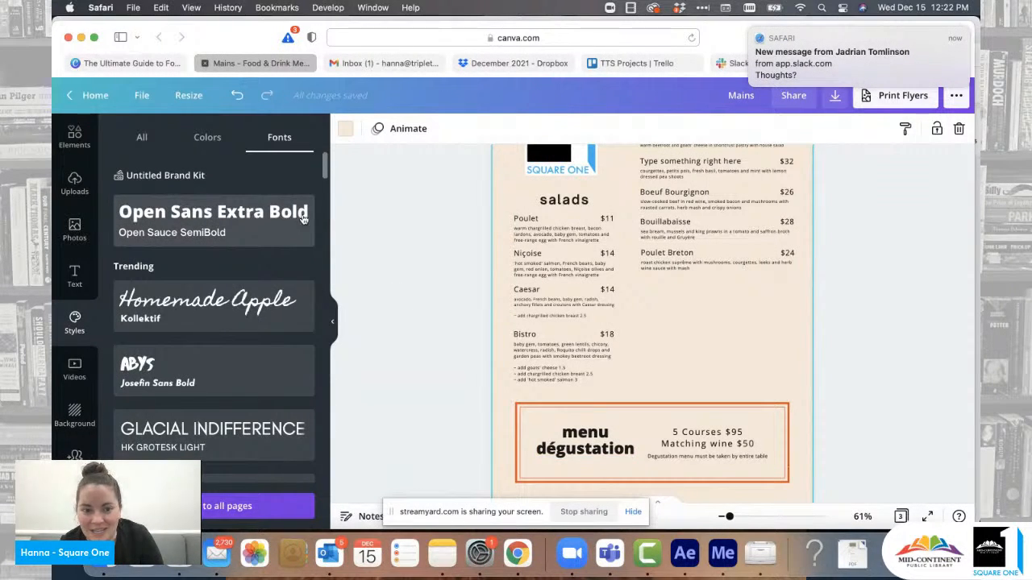
{"action": "scroll", "coordinate": [532, 274], "scroll_direction": "up", "scroll_amount": 2}
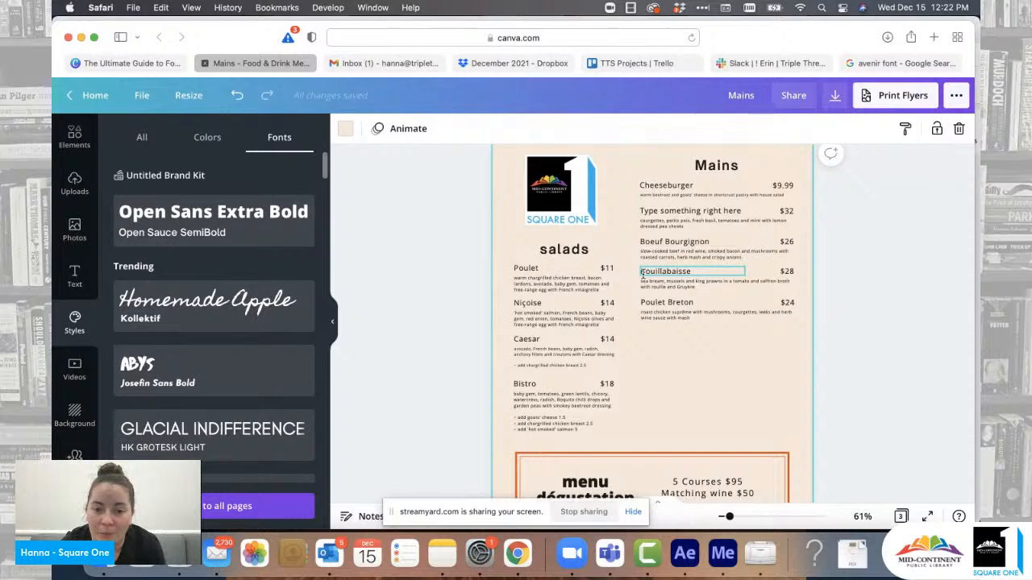
{"action": "left_click", "coordinate": [238, 95]}
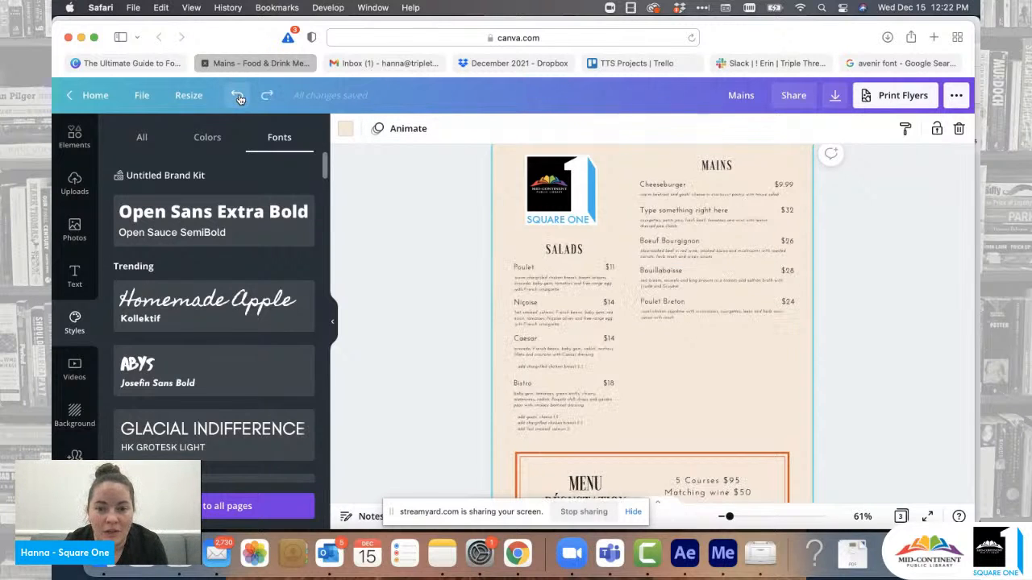
Step: Change the font of the Mains and Salads headings to the brand kit's Open Sans Extra Bold
{"action": "left_click", "coordinate": [723, 165]}
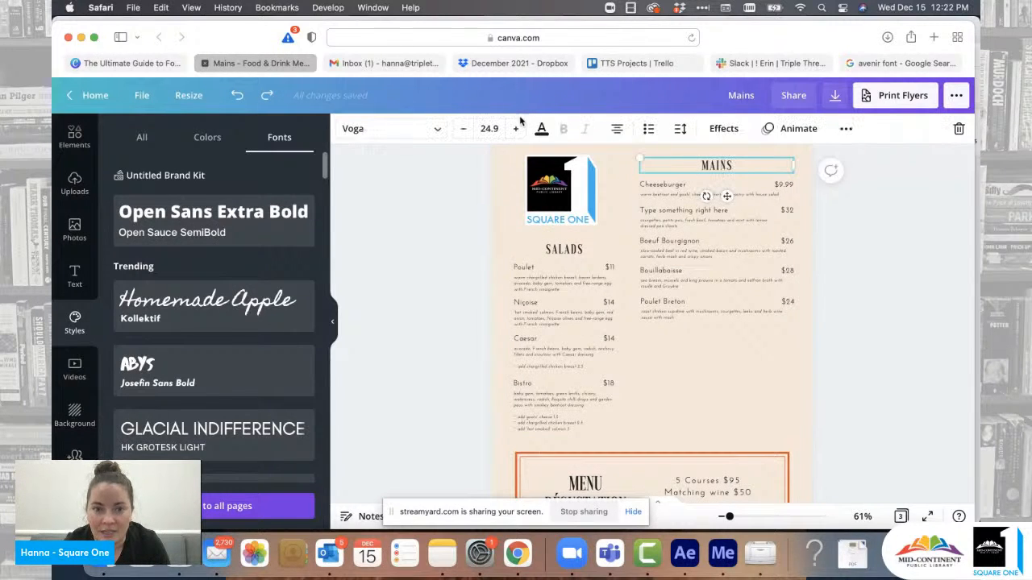
{"action": "left_click", "coordinate": [438, 133]}
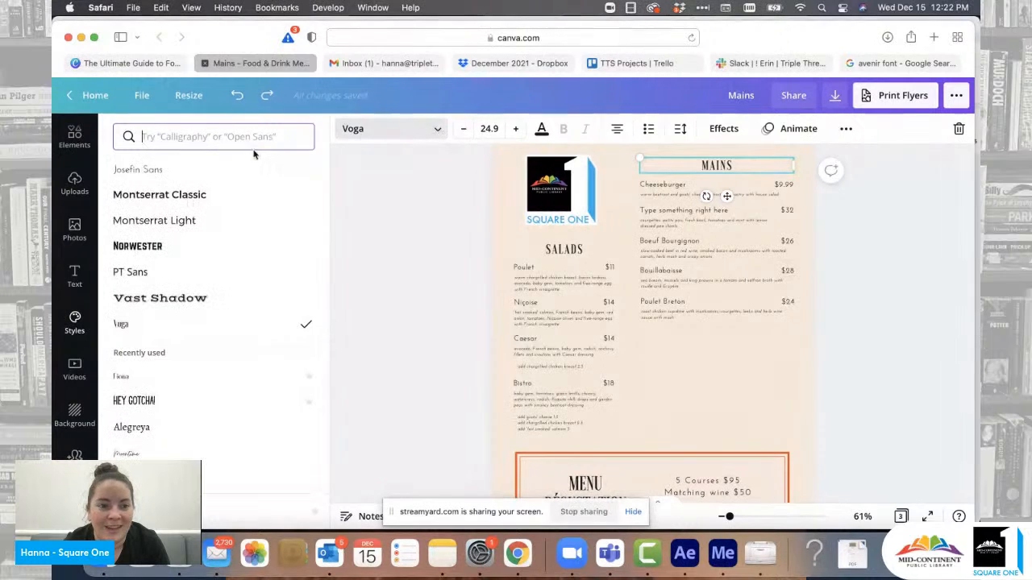
{"action": "scroll", "coordinate": [171, 379], "scroll_direction": "down", "scroll_amount": 5}
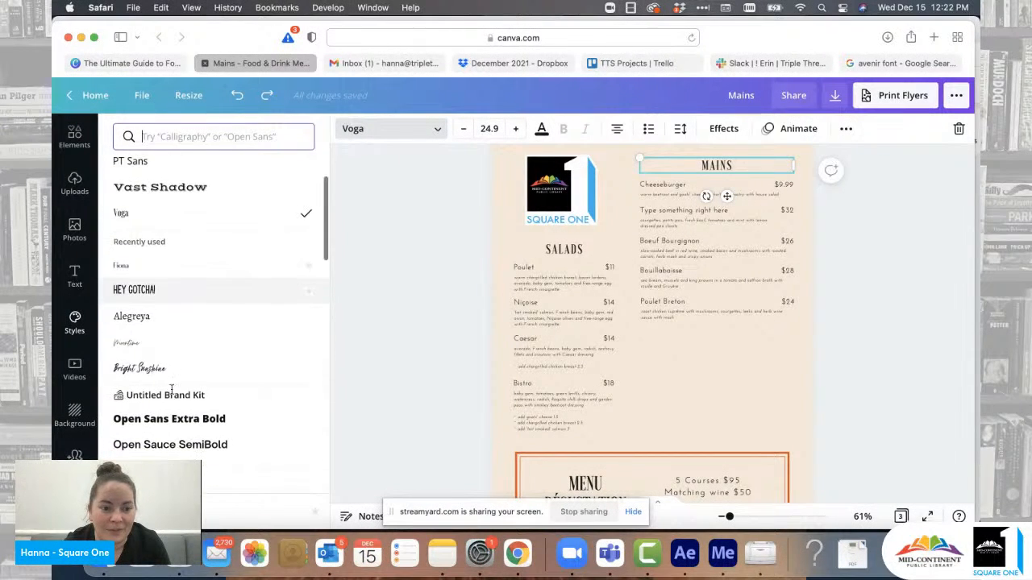
{"action": "left_click", "coordinate": [167, 399]}
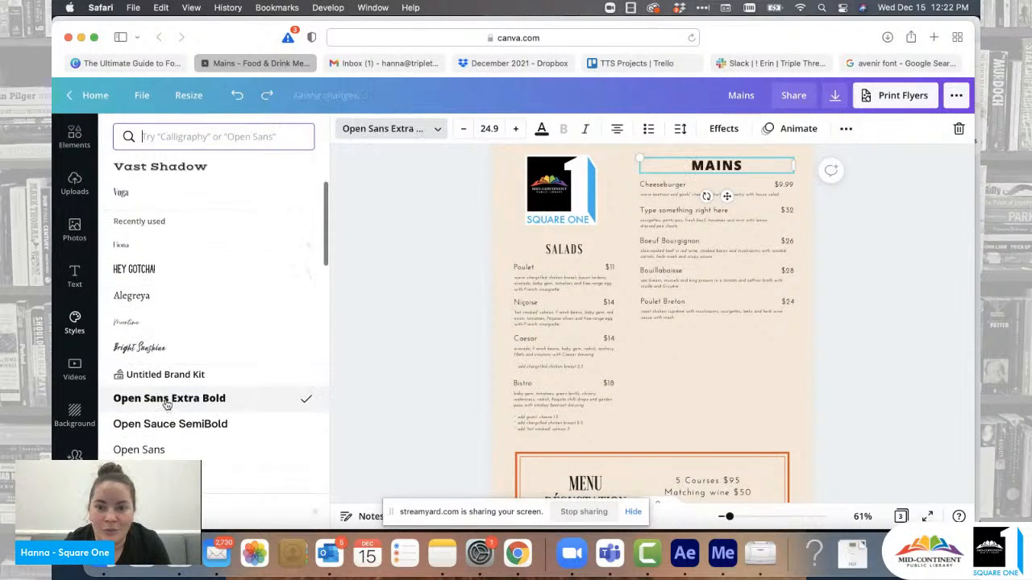
{"action": "left_click", "coordinate": [571, 249]}
{"action": "left_click", "coordinate": [167, 398]}
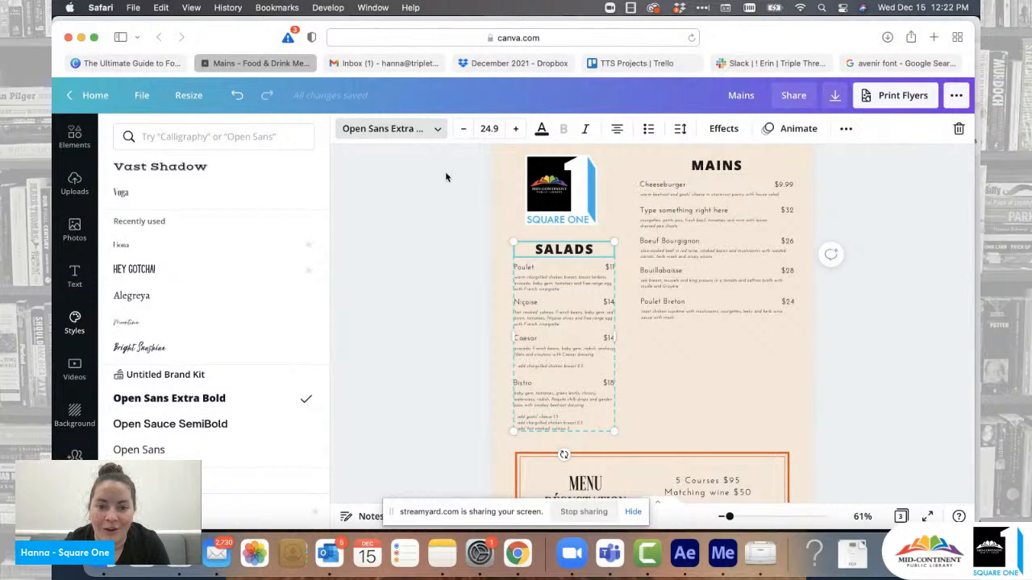
Step: Apply the brand kit's Open Sans Extra Bold and Open Sauce SemiBold font style to the whole first page
{"action": "left_click", "coordinate": [74, 322]}
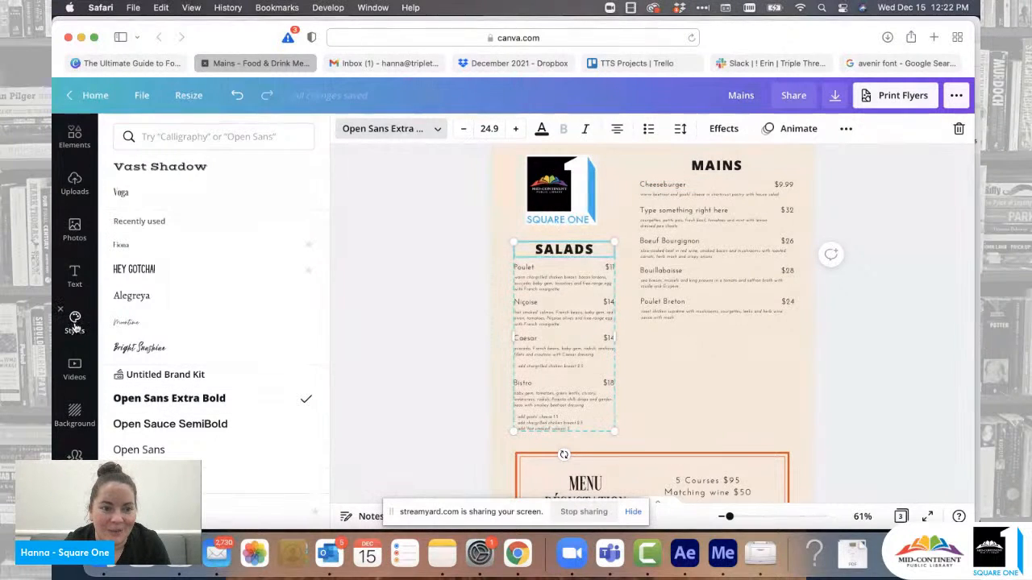
{"action": "left_click", "coordinate": [252, 222]}
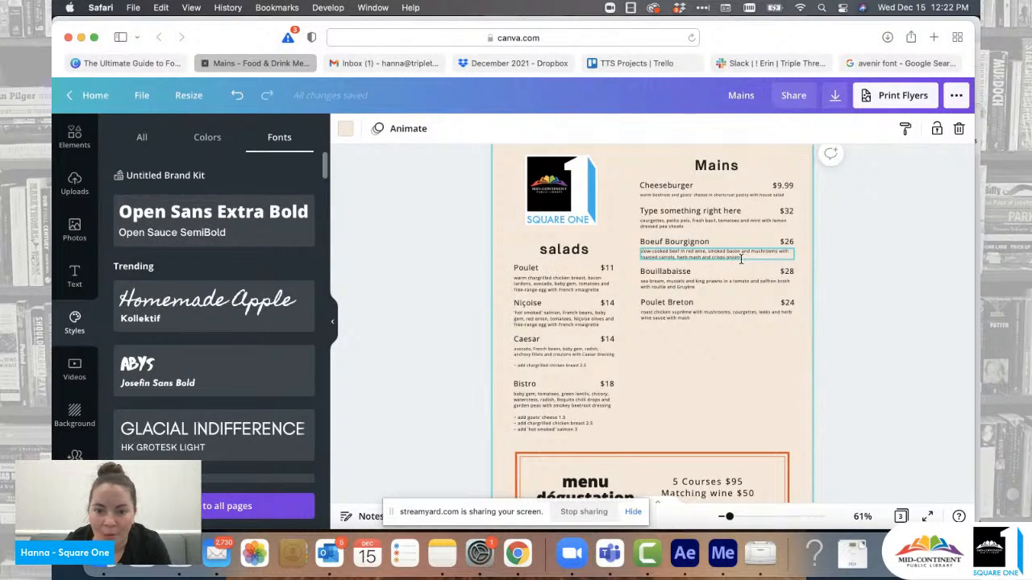
Step: Format the salads heading as bold, size 25.9, in the blue of the Square One palette
{"action": "left_click", "coordinate": [563, 263]}
{"action": "left_click", "coordinate": [568, 131]}
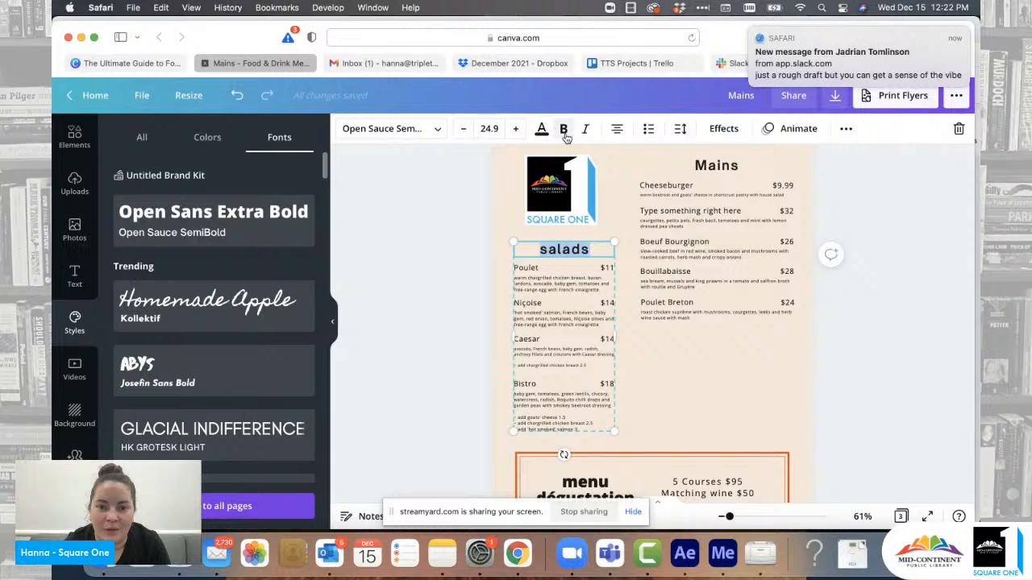
{"action": "left_click", "coordinate": [516, 129]}
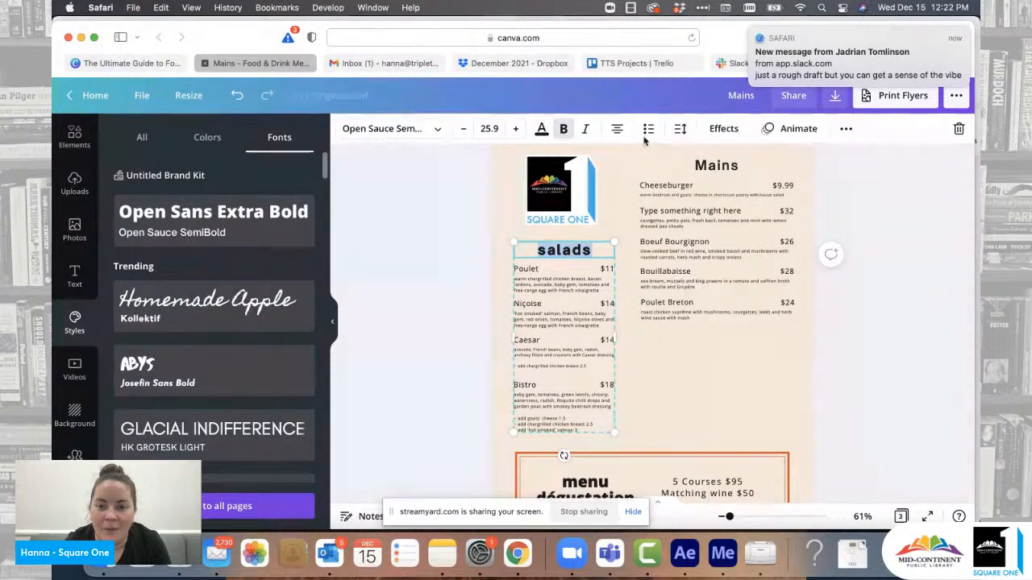
{"action": "left_click", "coordinate": [542, 130]}
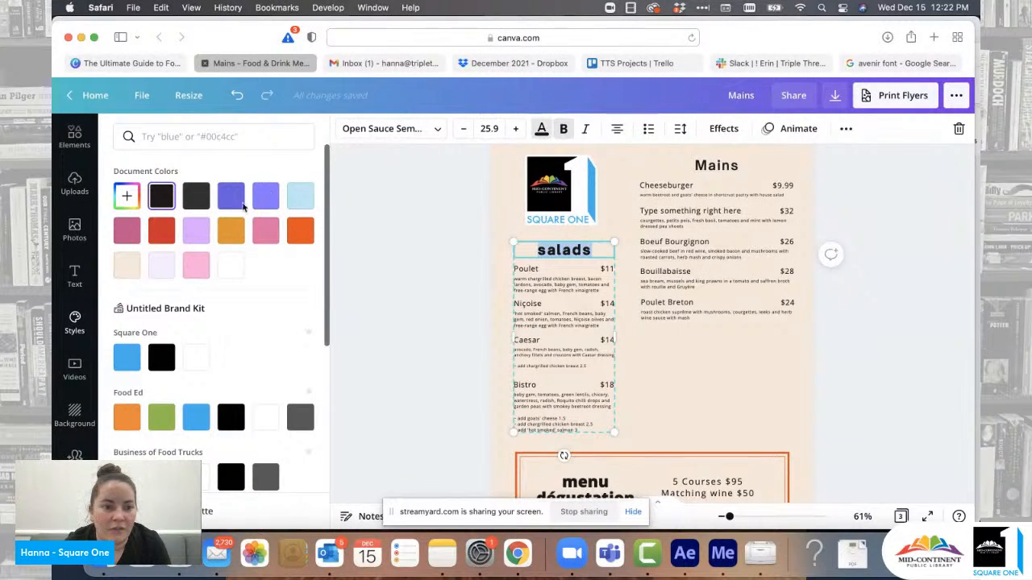
{"action": "left_click", "coordinate": [126, 363]}
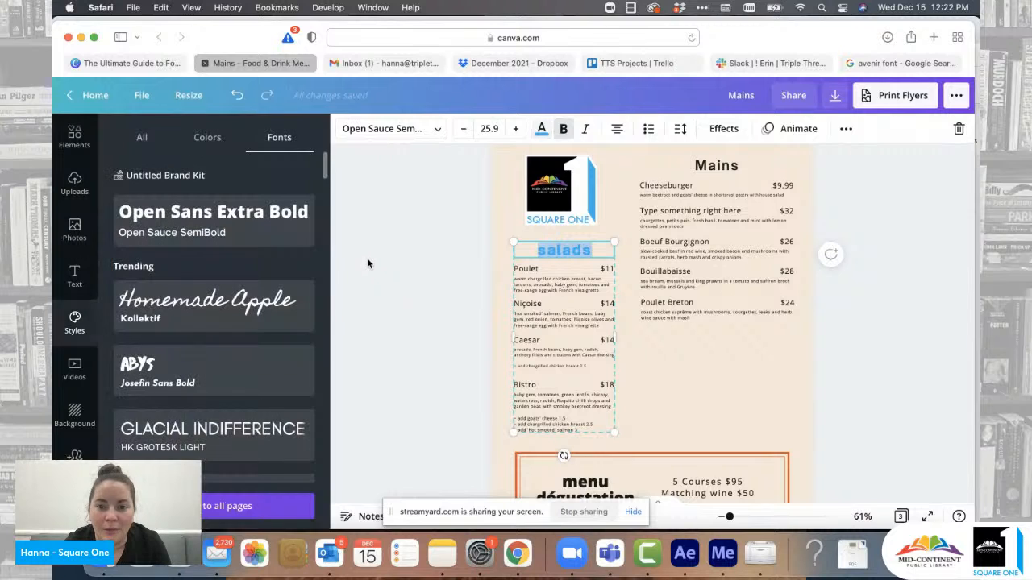
Step: Set the first page's background color to white
{"action": "left_click", "coordinate": [498, 257]}
{"action": "left_click", "coordinate": [346, 131]}
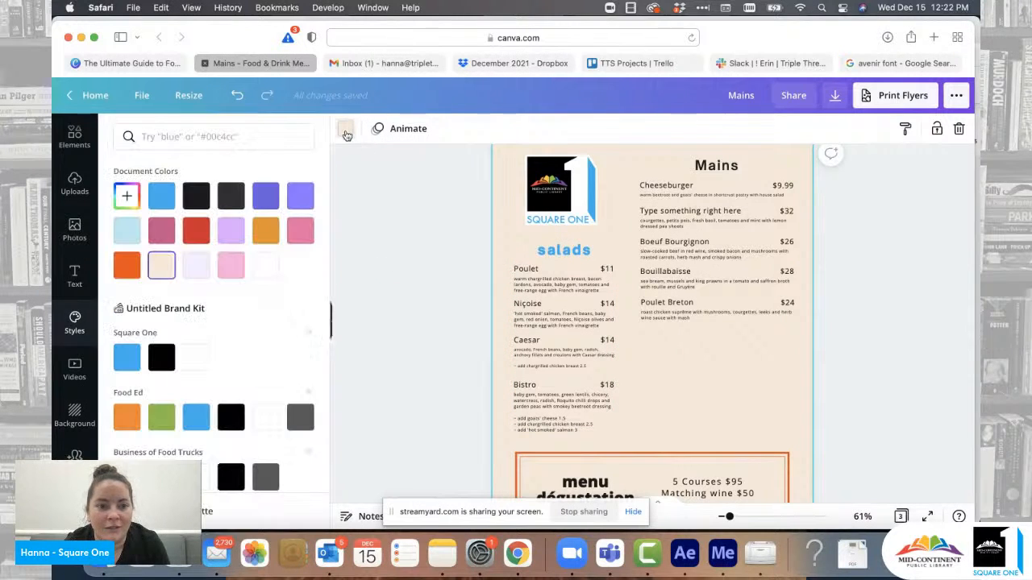
{"action": "left_click", "coordinate": [264, 271]}
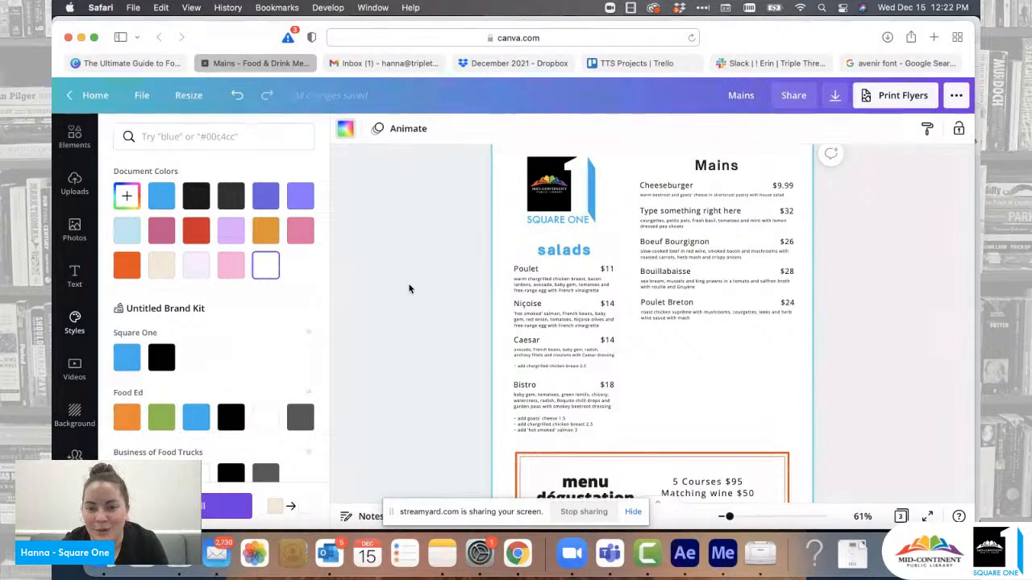
Step: Retype the salads heading with a capital letter as "Salads"
{"action": "left_click", "coordinate": [543, 249]}
{"action": "left_click", "coordinate": [543, 248]}
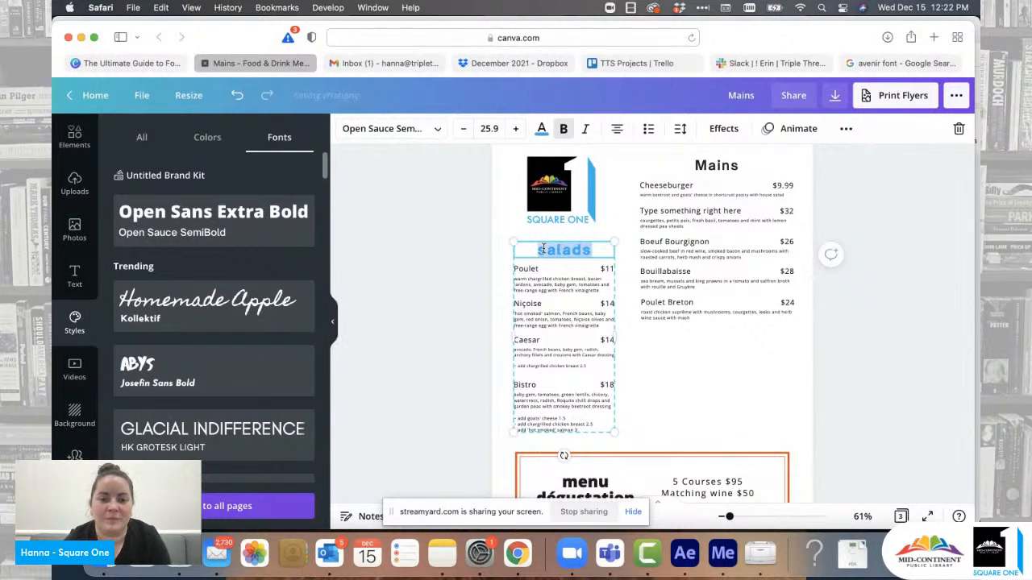
{"action": "type", "text": "Salads"}
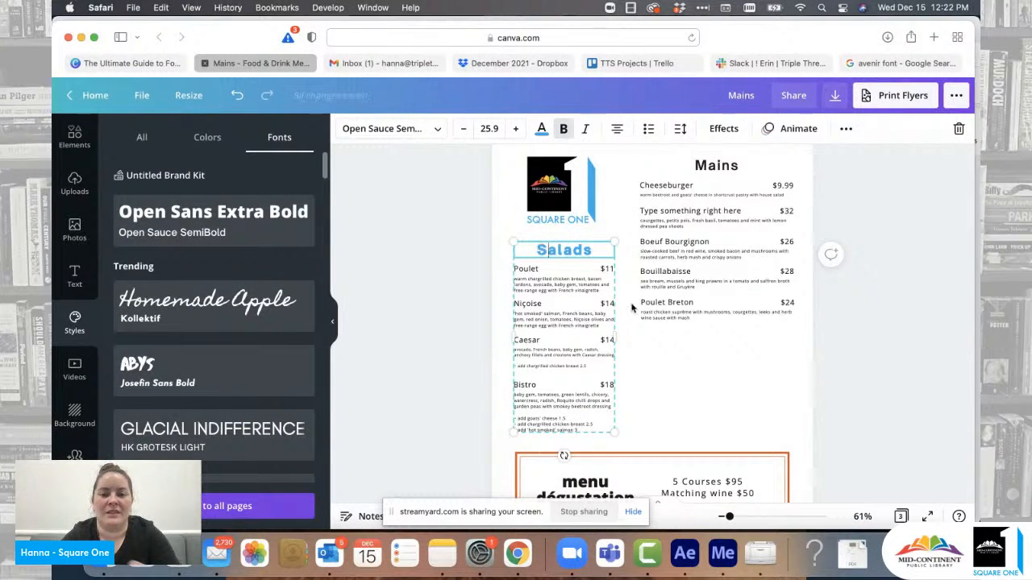
{"action": "left_click", "coordinate": [701, 374]}
Step: Look through the additional apps and integrations and open the QR Code generator
{"action": "scroll", "coordinate": [702, 374], "scroll_direction": "down", "scroll_amount": 3}
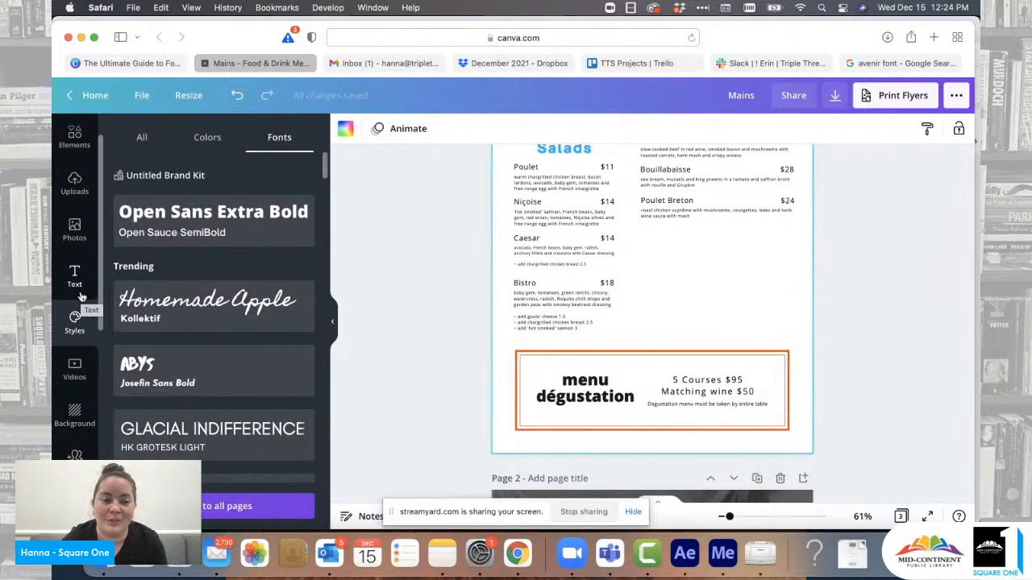
{"action": "scroll", "coordinate": [80, 297], "scroll_direction": "up", "scroll_amount": 2}
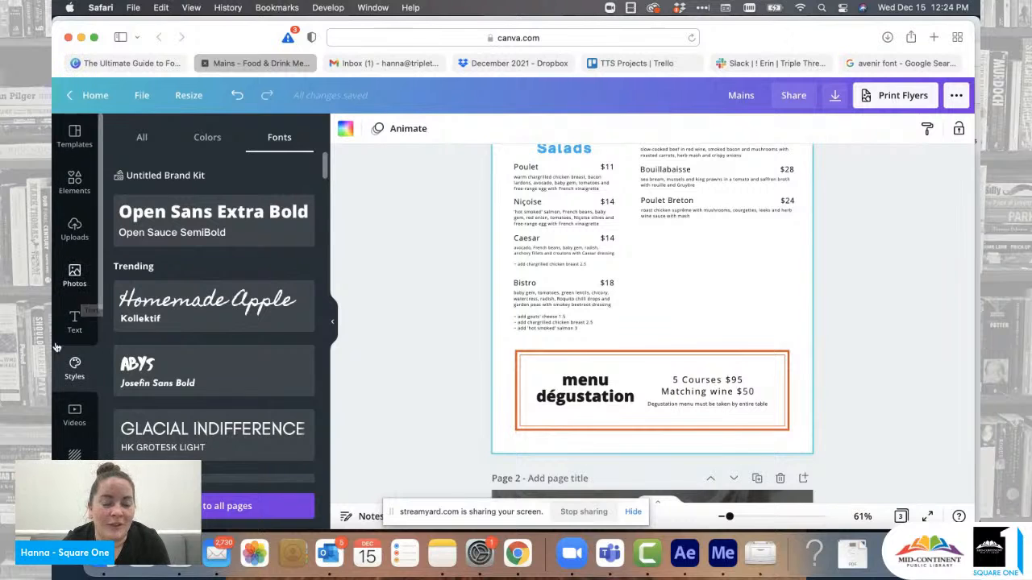
{"action": "scroll", "coordinate": [71, 249], "scroll_direction": "down", "scroll_amount": 6}
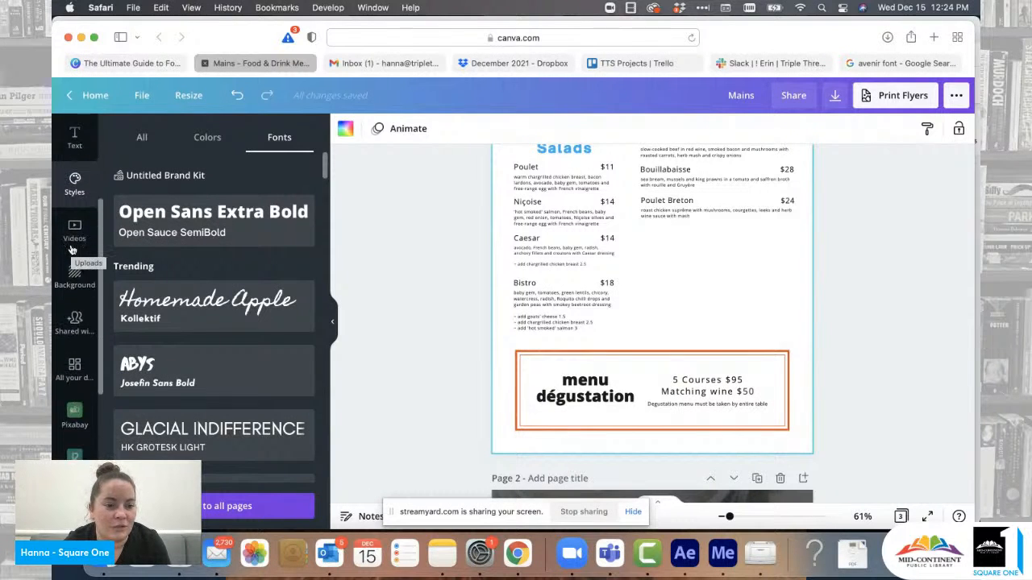
{"action": "scroll", "coordinate": [71, 250], "scroll_direction": "down", "scroll_amount": 5}
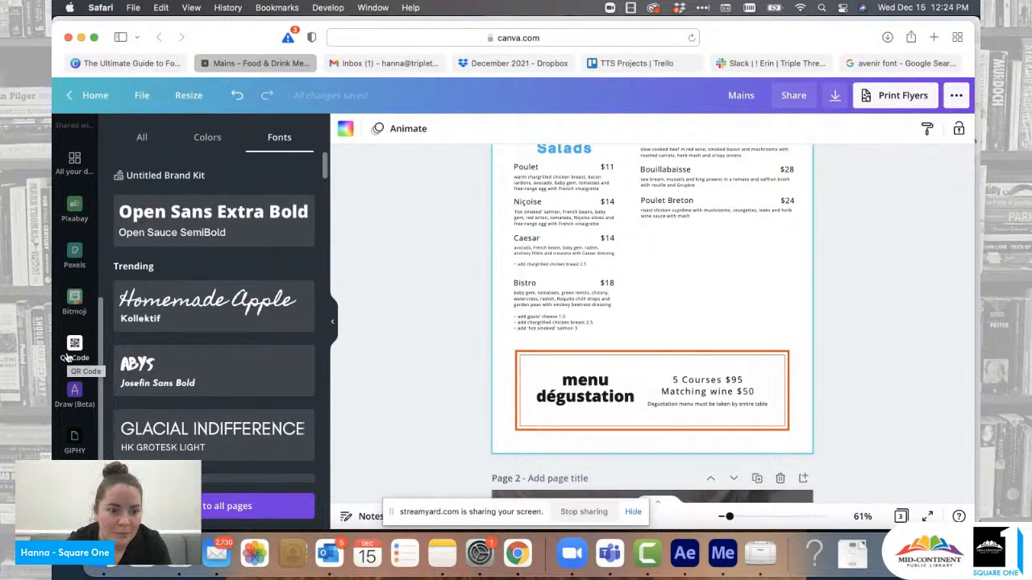
{"action": "scroll", "coordinate": [69, 355], "scroll_direction": "down", "scroll_amount": 3}
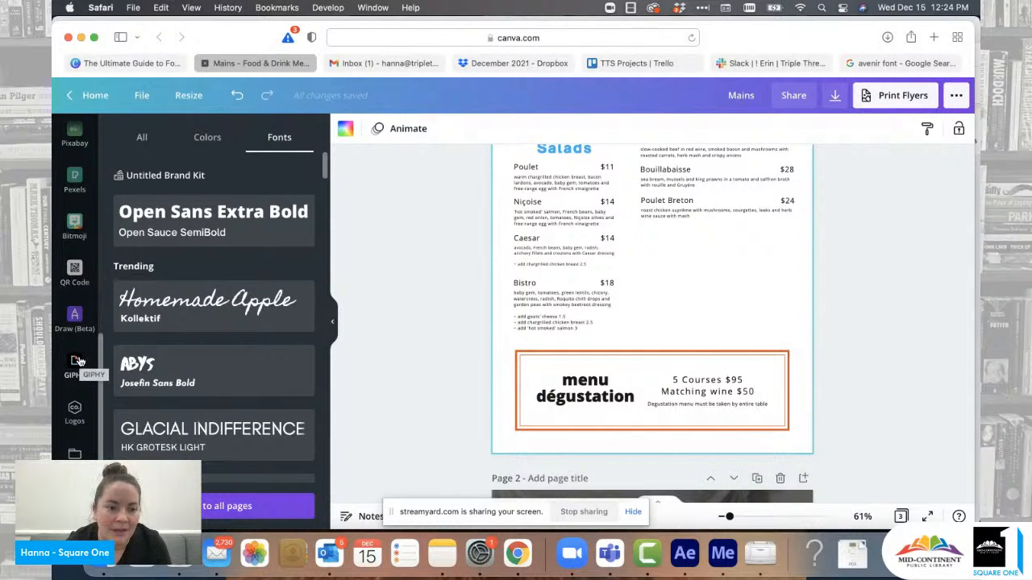
{"action": "left_click", "coordinate": [74, 497]}
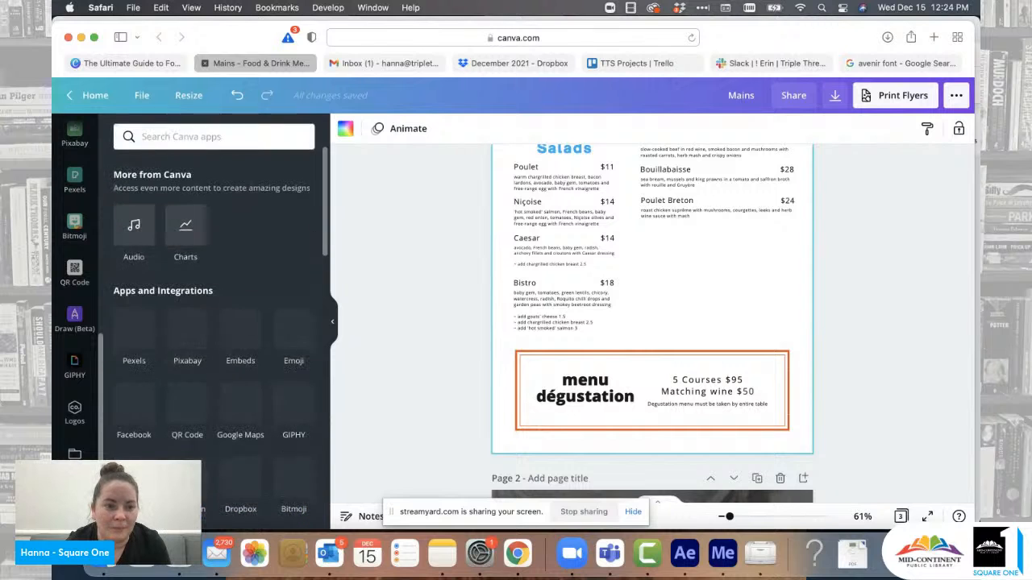
{"action": "scroll", "coordinate": [224, 380], "scroll_direction": "down", "scroll_amount": 2}
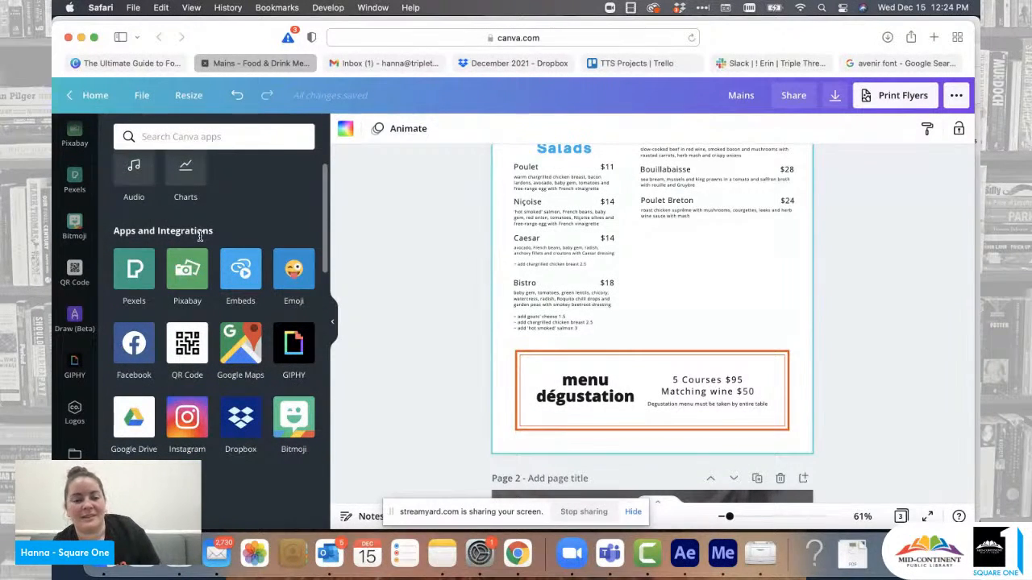
{"action": "left_click", "coordinate": [187, 348]}
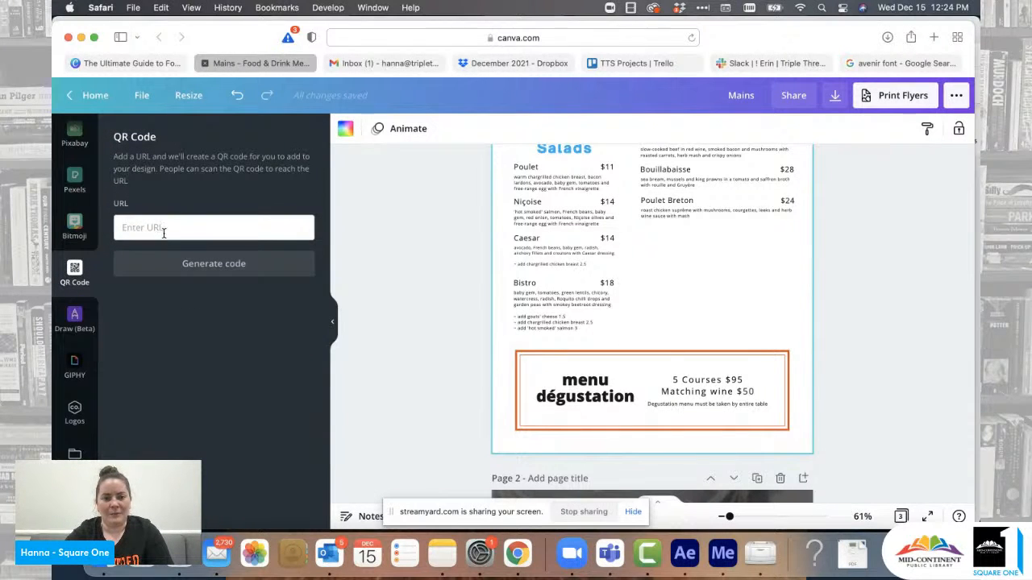
Step: Generate a QR code for Facebook.com and shrink it to a small square just above the orange box's right end
{"action": "left_click", "coordinate": [168, 228]}
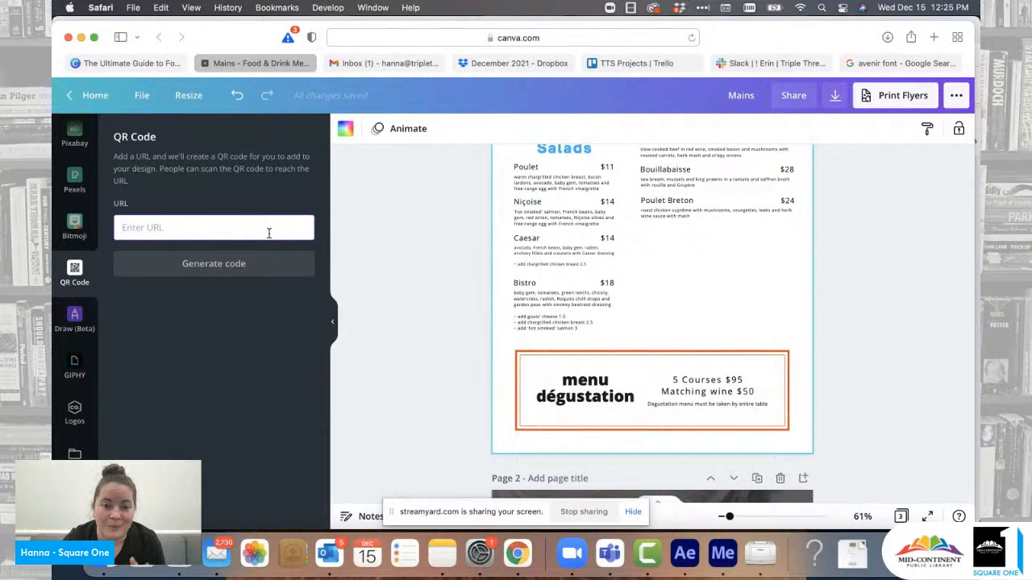
{"action": "type", "text": "Facebook,.com"}
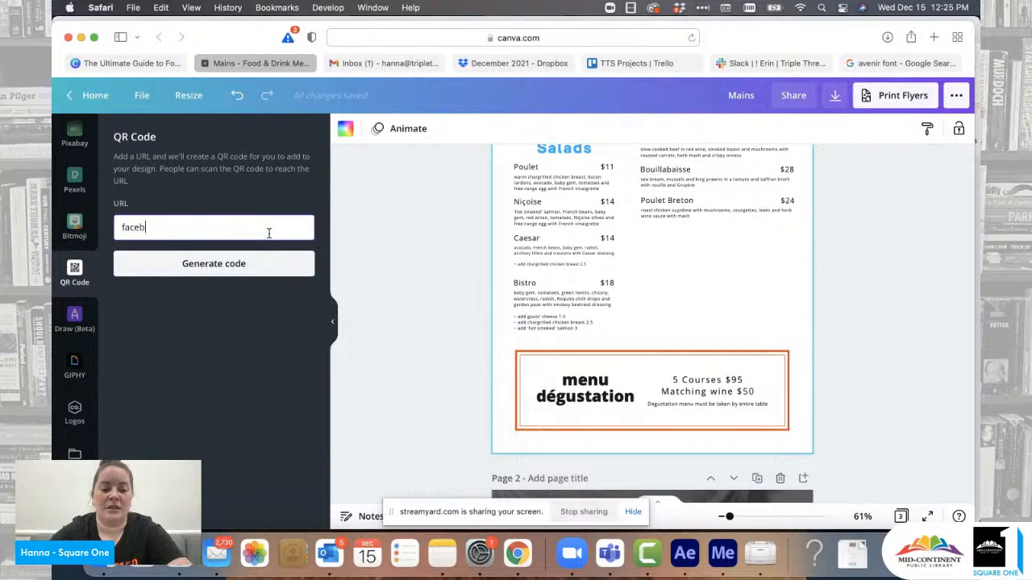
{"action": "key", "text": "BackSpace"}
{"action": "key", "text": "BackSpace"}
{"action": "key", "text": "BackSpace"}
{"action": "key", "text": "BackSpace"}
{"action": "key", "text": "BackSpace"}
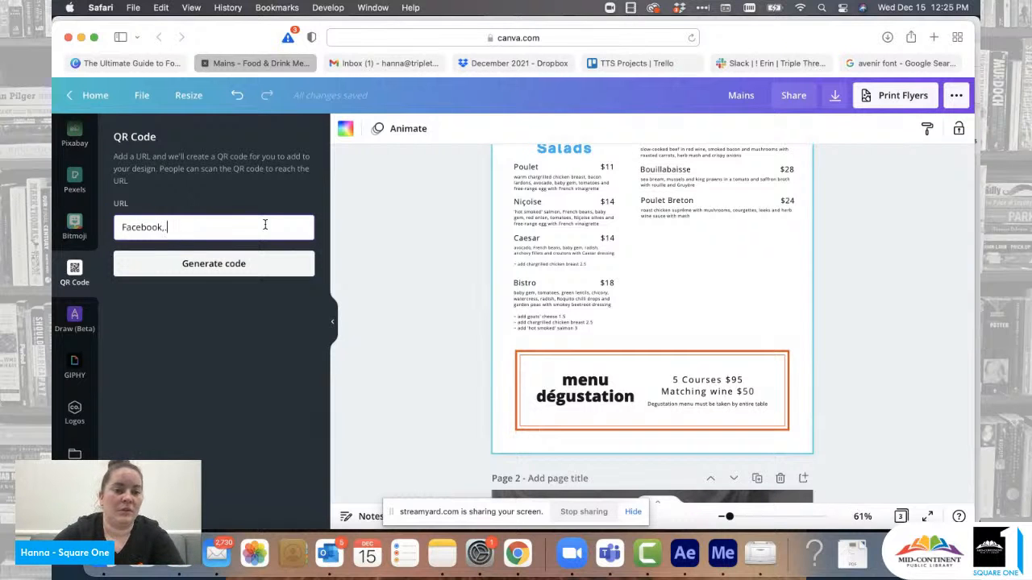
{"action": "type", "text": ".com"}
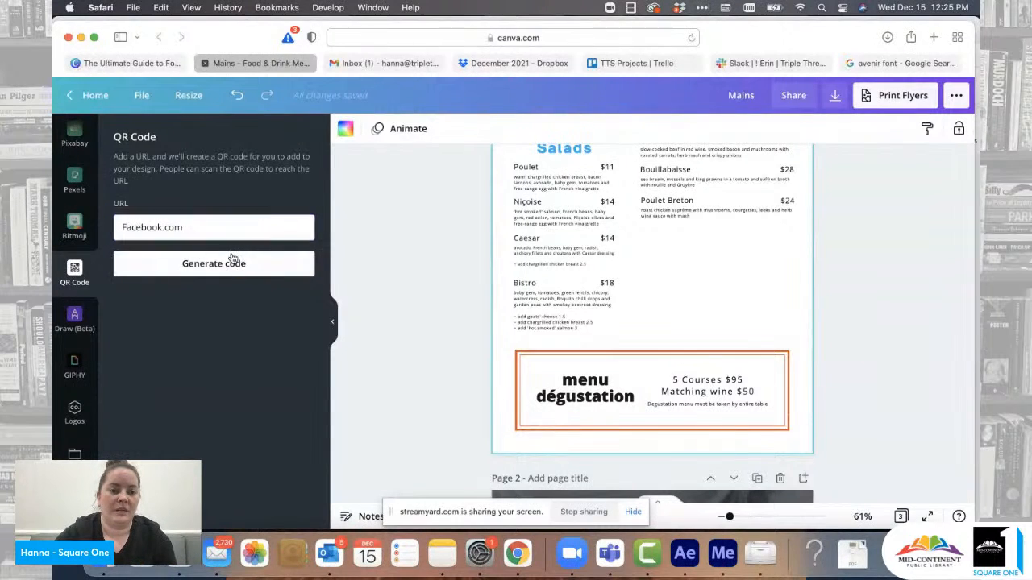
{"action": "left_click", "coordinate": [230, 259]}
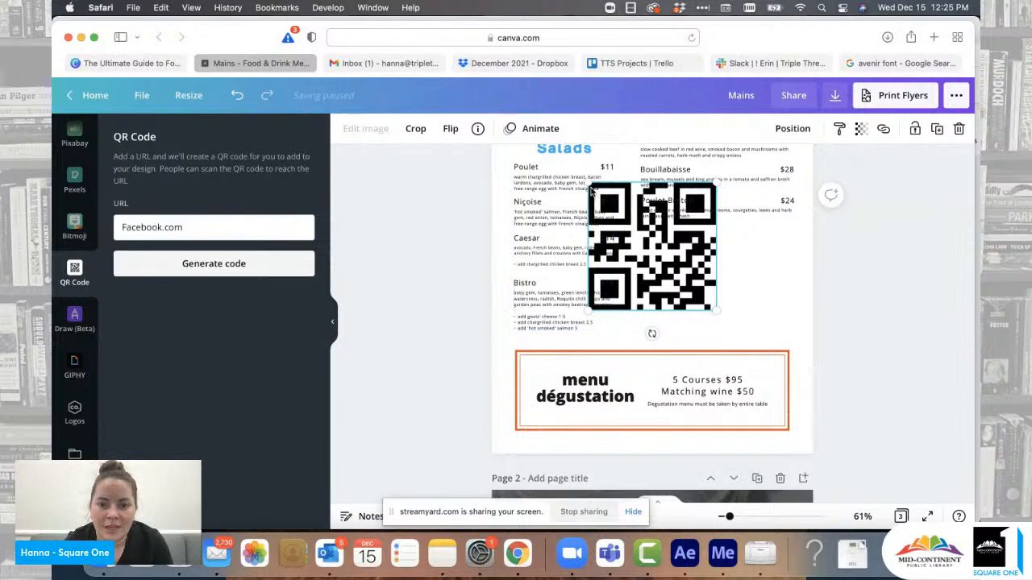
{"action": "left_click_drag", "start_coordinate": [589, 184], "coordinate": [758, 310]}
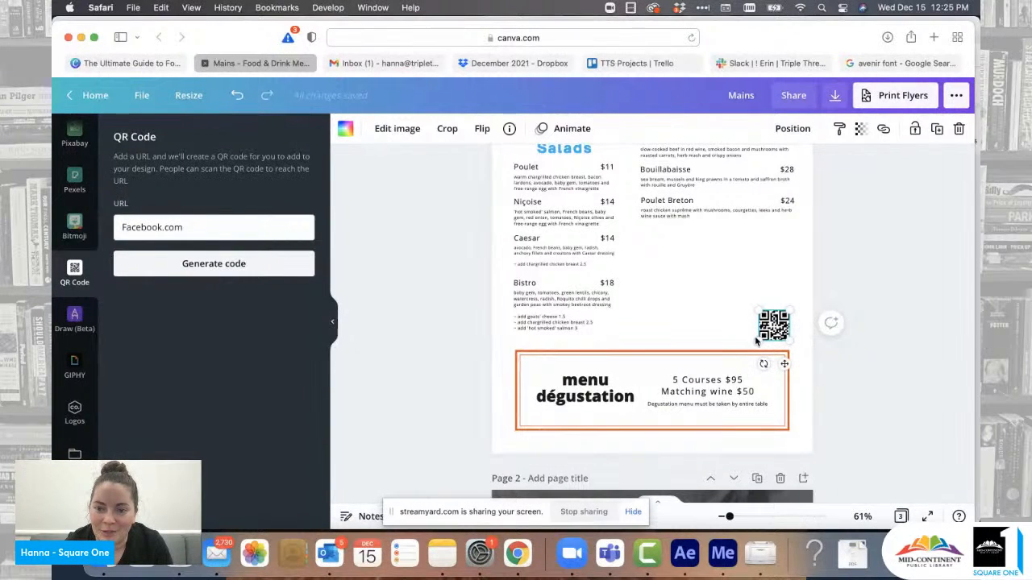
Step: Replace the "menu dégustation" heading in the orange box with "Like us on Facebook!"
{"action": "left_click", "coordinate": [581, 395]}
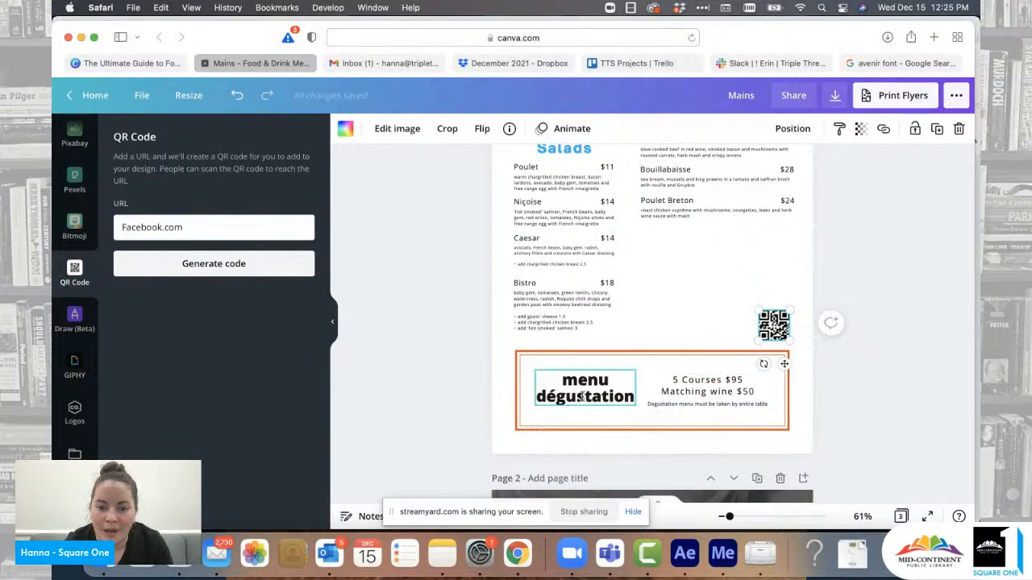
{"action": "left_click", "coordinate": [581, 395]}
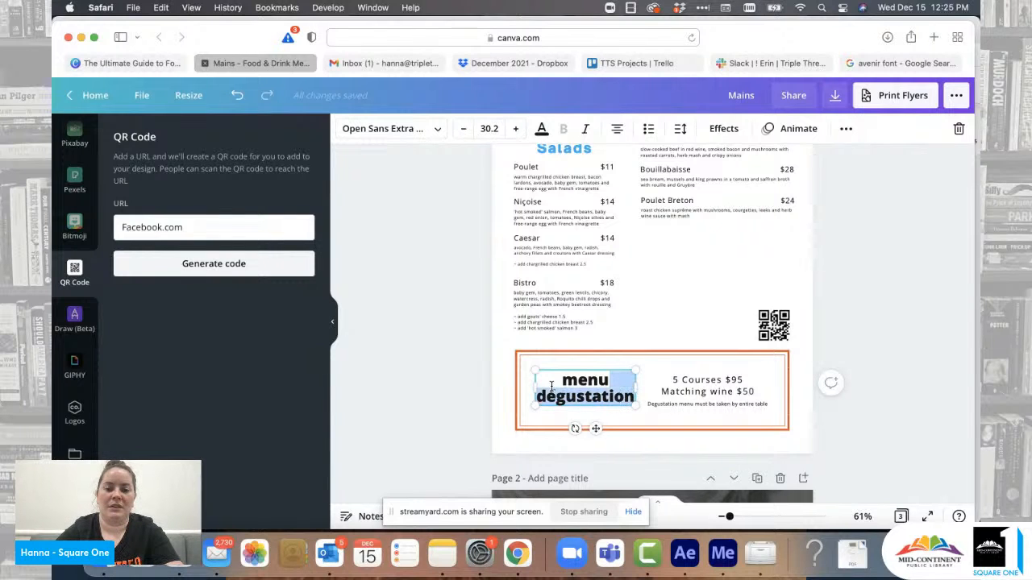
{"action": "type", "text": "Sign u"}
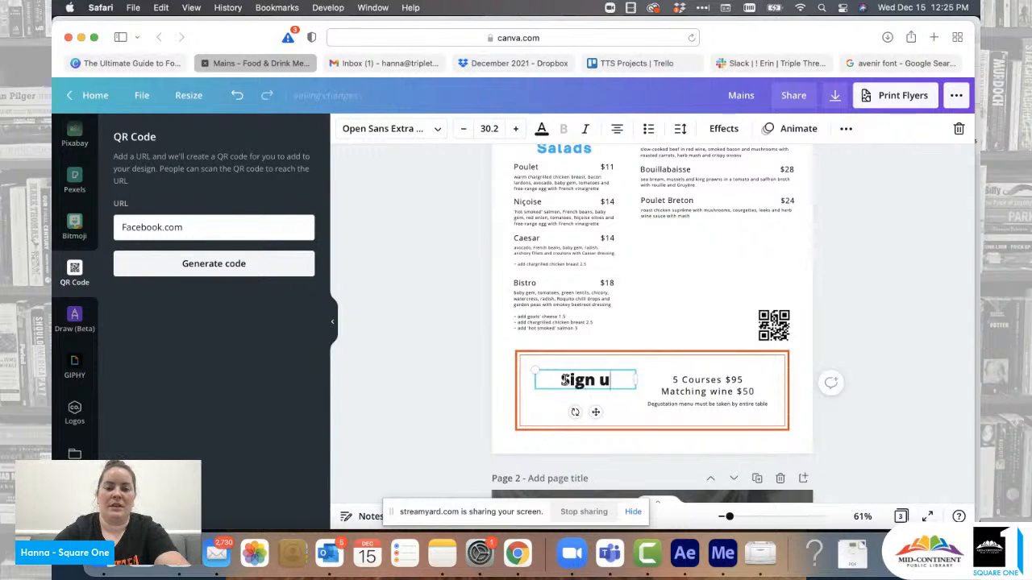
{"action": "type", "text": "p"}
{"action": "key", "text": "BackSpace"}
{"action": "key", "text": "BackSpace"}
{"action": "key", "text": "BackSpace"}
{"action": "key", "text": "BackSpace"}
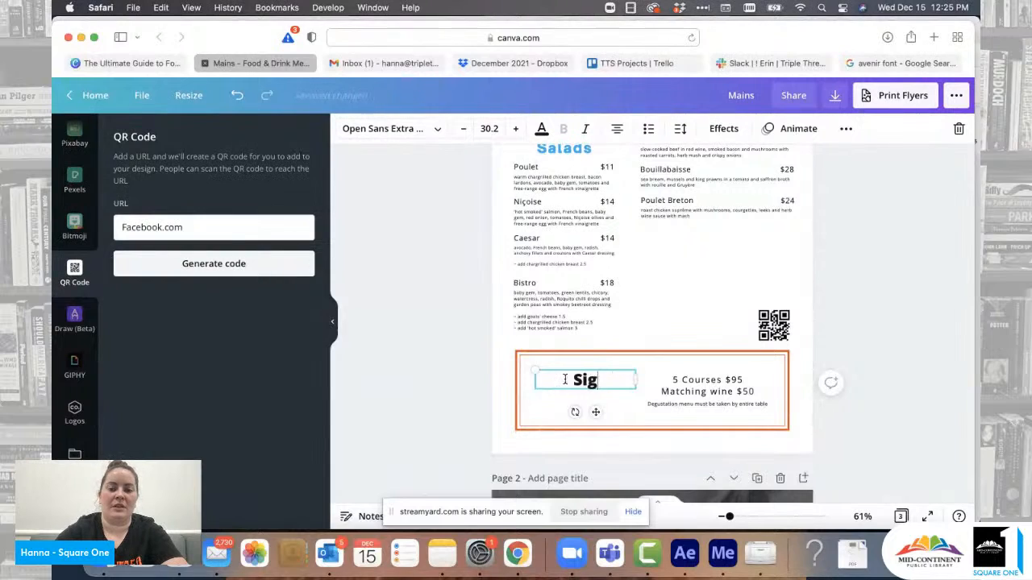
{"action": "key", "text": "BackSpace"}
{"action": "key", "text": "BackSpace"}
{"action": "key", "text": "BackSpace"}
{"action": "type", "text": "Like "}
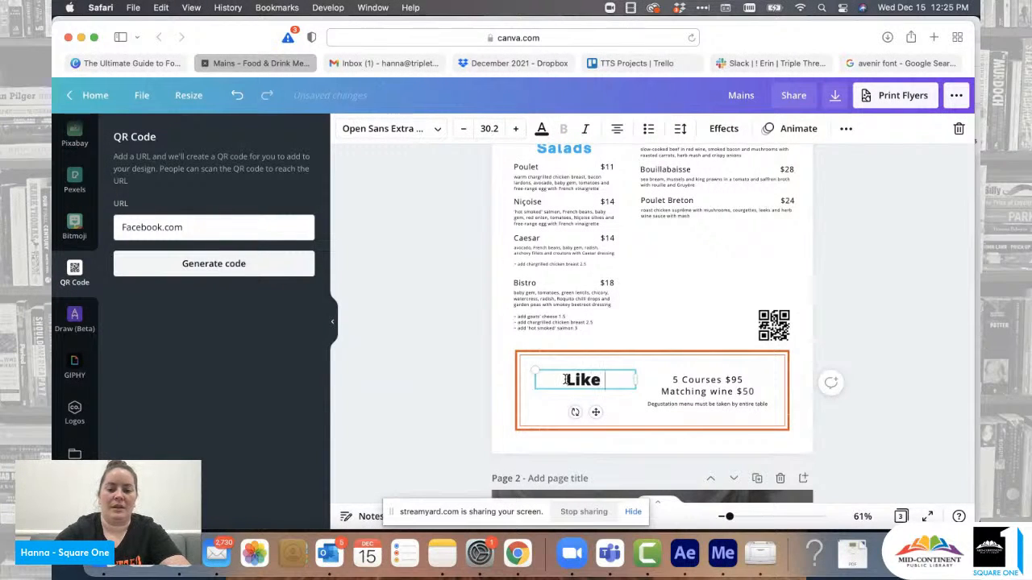
{"action": "type", "text": "us on Facebook"}
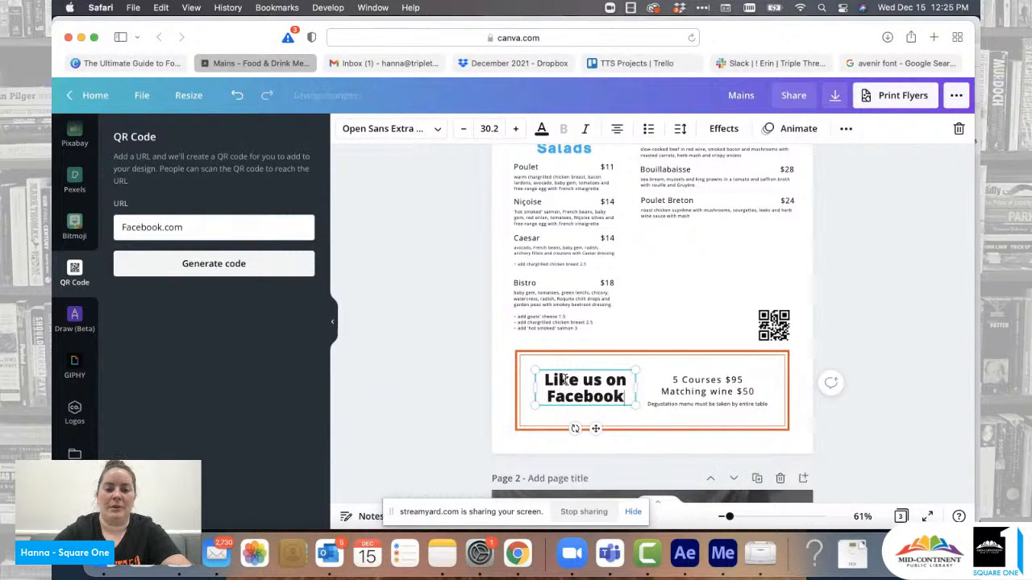
{"action": "type", "text": "!"}
Step: Delete the note about the degustation menu being taken by the entire table from the orange box
{"action": "left_click", "coordinate": [715, 410]}
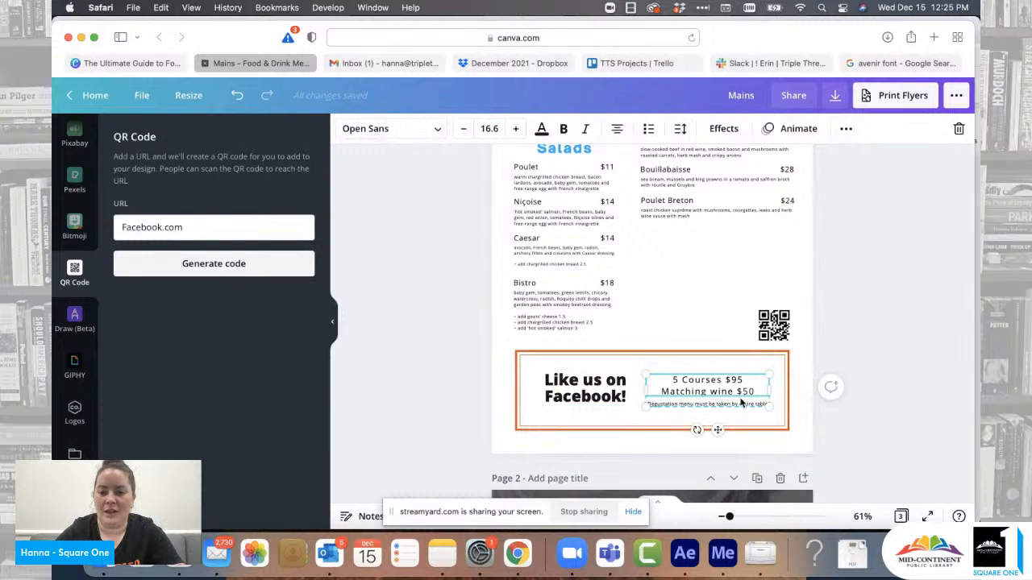
{"action": "triple_click", "coordinate": [743, 403]}
{"action": "key", "text": "BackSpace"}
Step: Replace the courses text with "If you like us and review us on Facebook, we will give you a free dessert on your next visit!" at size 14.1
{"action": "triple_click", "coordinate": [756, 395]}
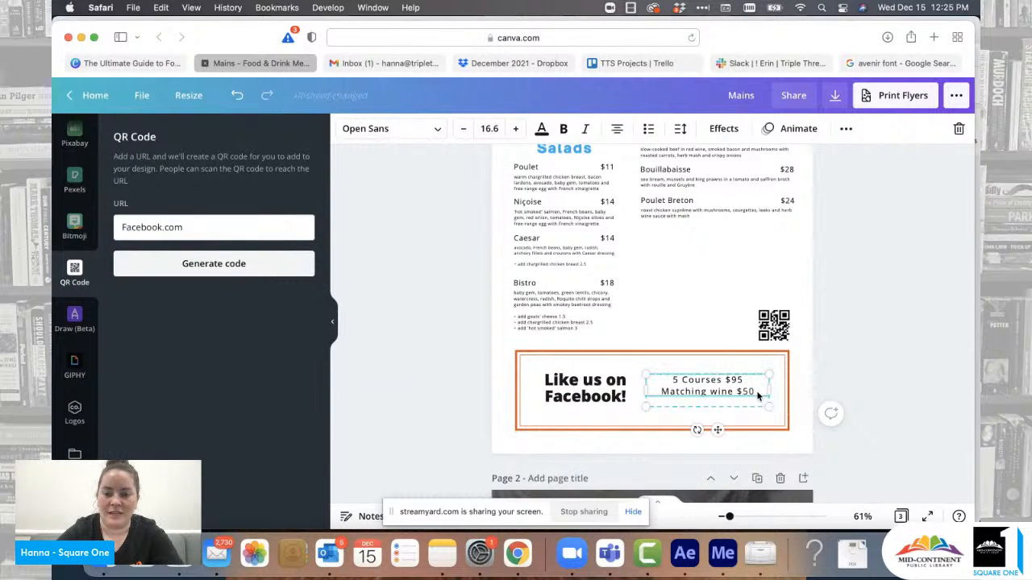
{"action": "left_click_drag", "start_coordinate": [757, 395], "coordinate": [666, 381]}
{"action": "type", "text": "If you like "}
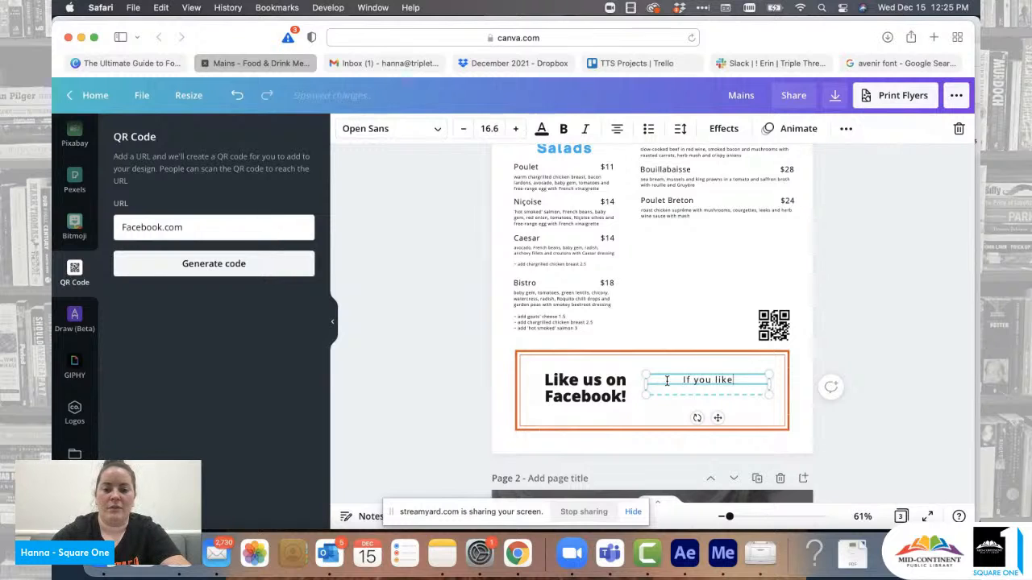
{"action": "type", "text": "us and fo"}
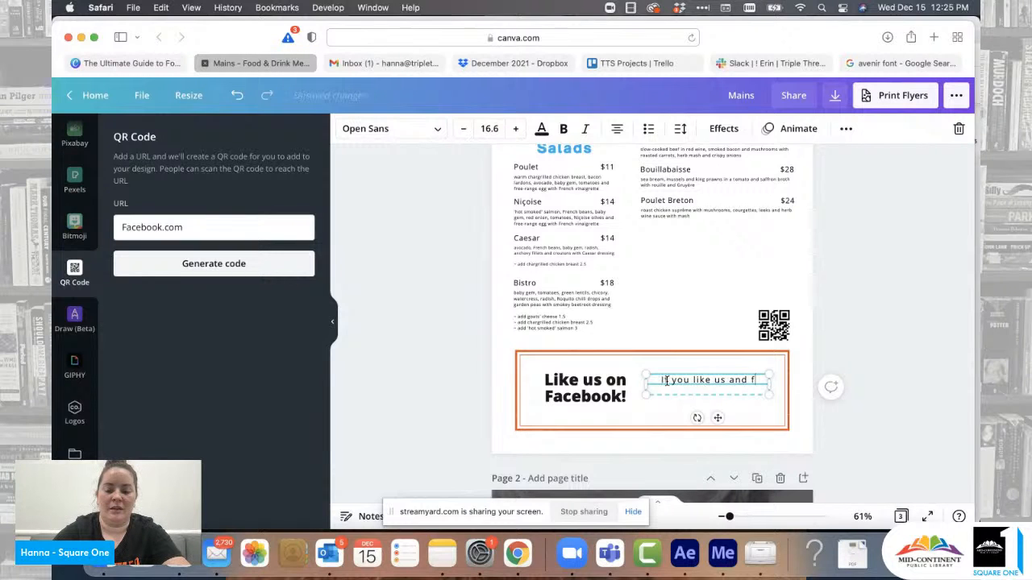
{"action": "key", "text": "BackSpace"}
{"action": "key", "text": "BackSpace"}
{"action": "key", "text": "BackSpace"}
{"action": "type", "text": "rev"}
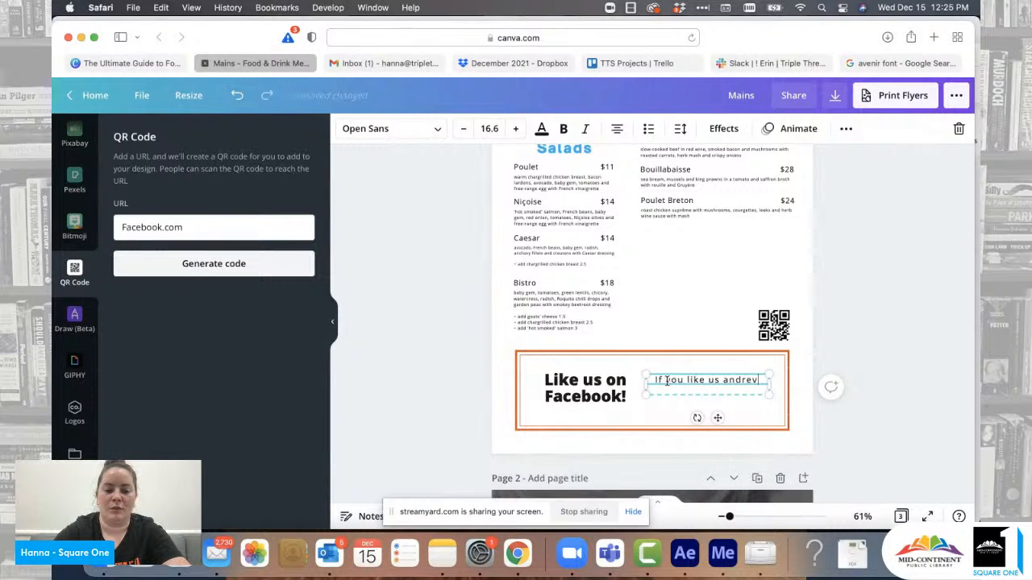
{"action": "type", "text": "iew us on Facebo"}
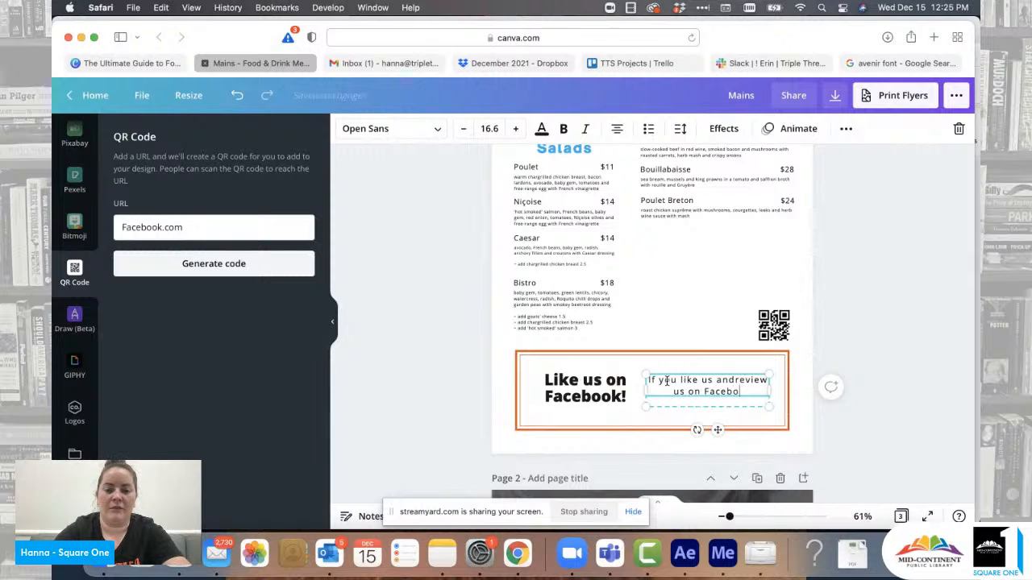
{"action": "type", "text": "ok, we wi"}
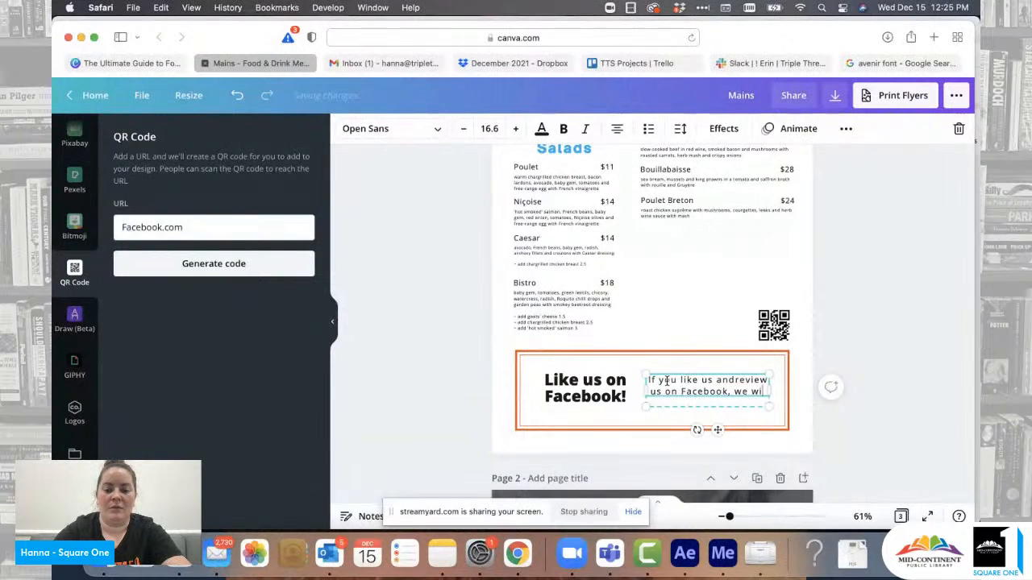
{"action": "type", "text": "ll give you "}
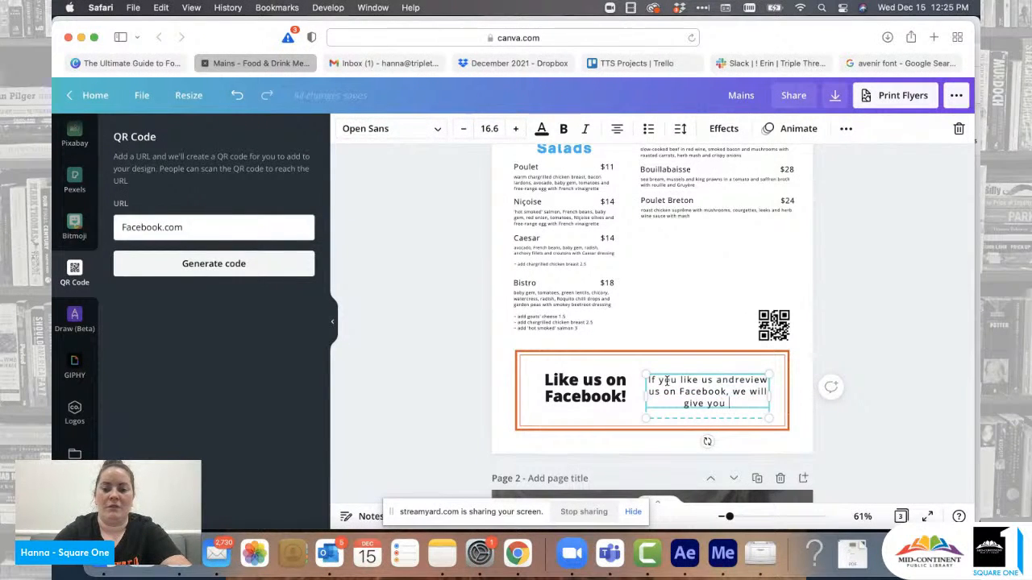
{"action": "type", "text": "a free "}
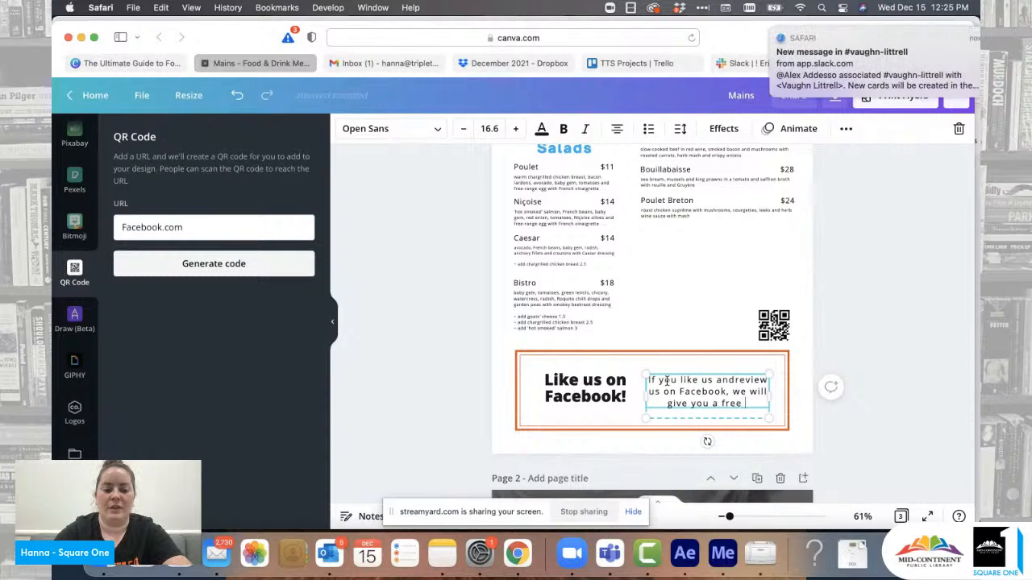
{"action": "type", "text": "dessert on your"}
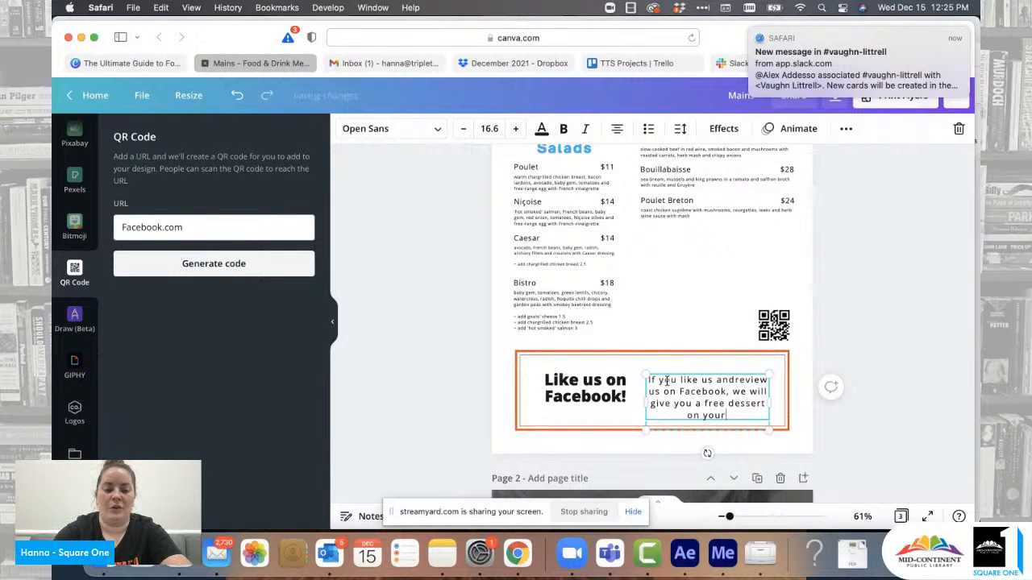
{"action": "type", "text": " next visit"}
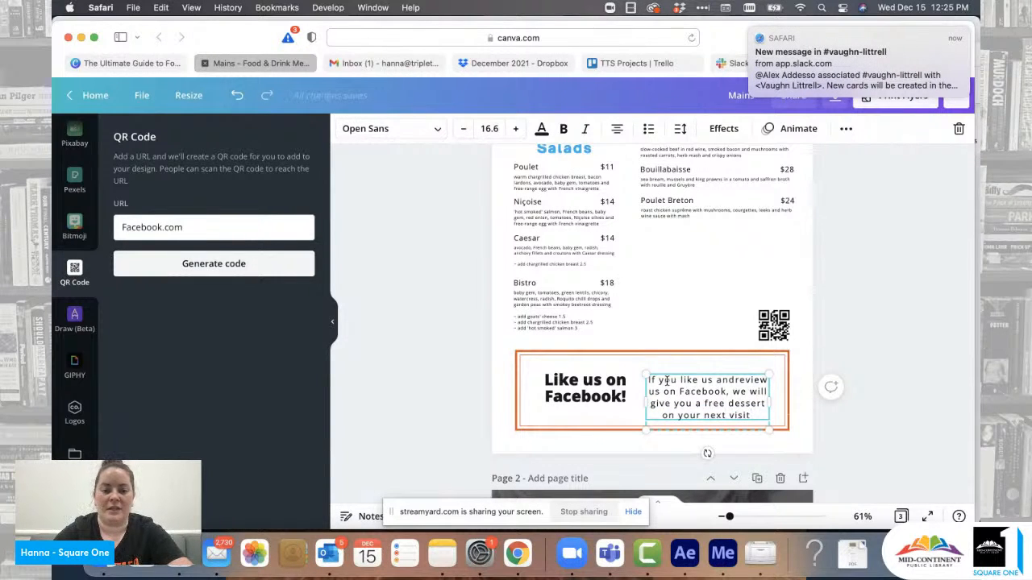
{"action": "type", "text": "!"}
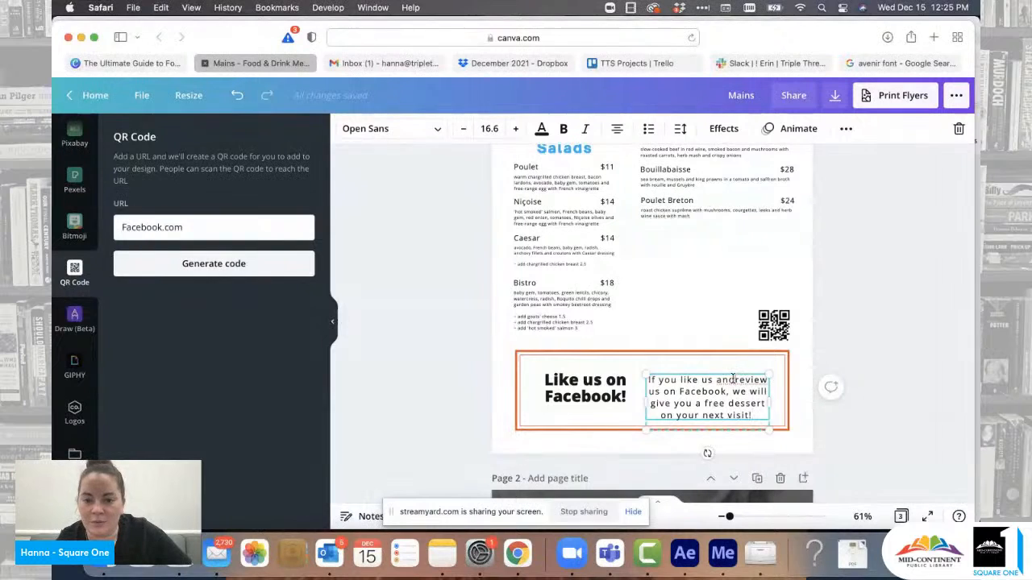
{"action": "left_click_drag", "start_coordinate": [769, 429], "coordinate": [742, 377]}
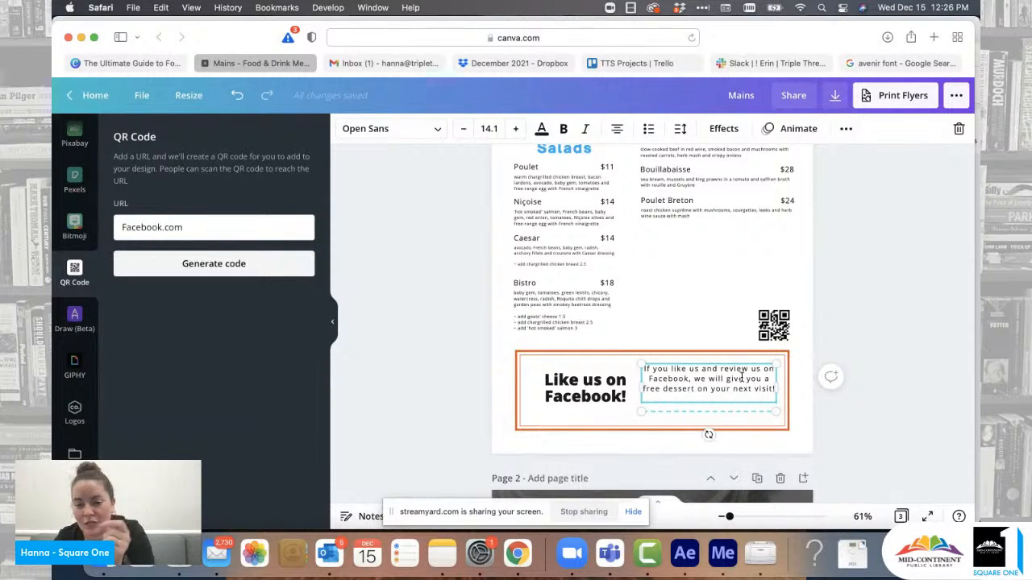
Step: Place the QR code inside the orange box, centered beneath the free dessert text
{"action": "left_click", "coordinate": [783, 319]}
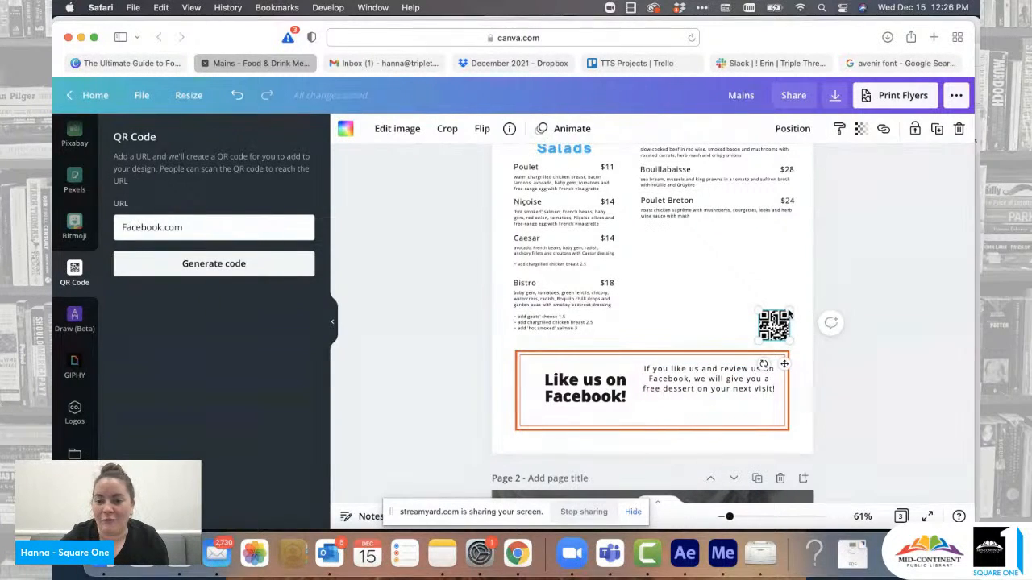
{"action": "left_click_drag", "start_coordinate": [776, 330], "coordinate": [710, 413]}
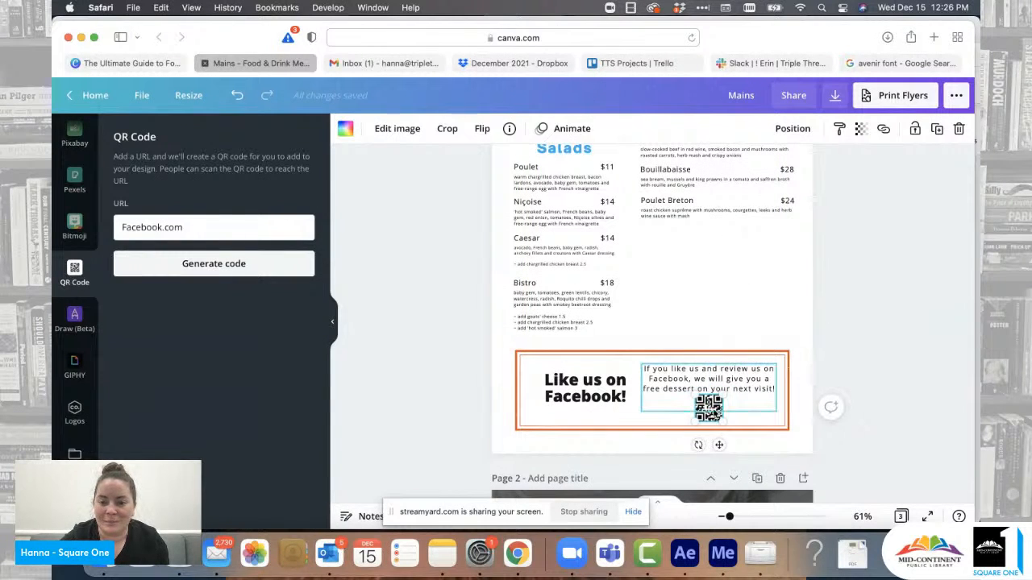
{"action": "left_click", "coordinate": [709, 413]}
{"action": "left_click_drag", "start_coordinate": [710, 413], "coordinate": [706, 405]}
{"action": "left_click", "coordinate": [903, 318]}
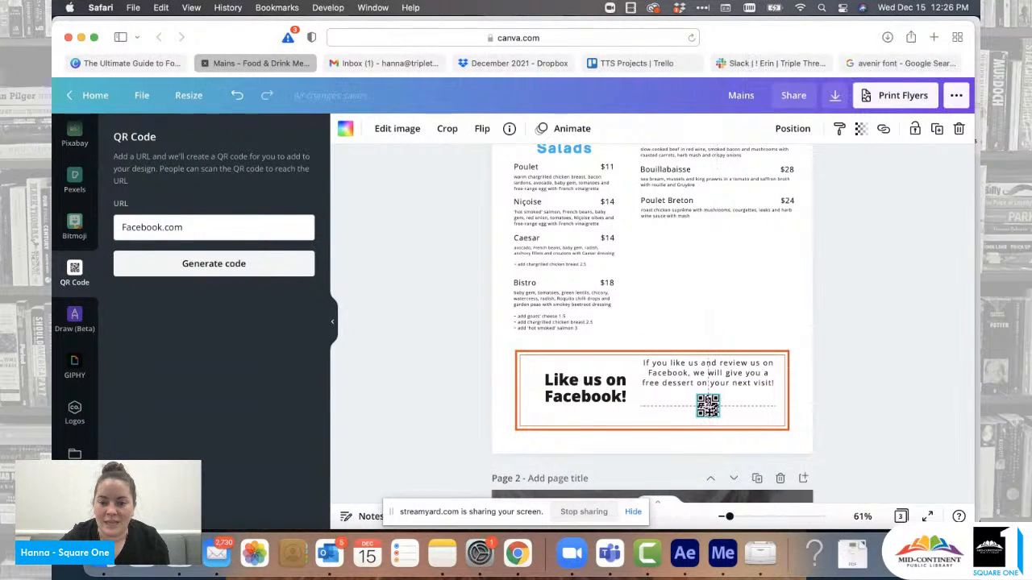
{"action": "left_click", "coordinate": [883, 360]}
Step: Open the menu templates and add a blank fourth page at the end of the design
{"action": "left_click_drag", "start_coordinate": [728, 517], "coordinate": [737, 517]}
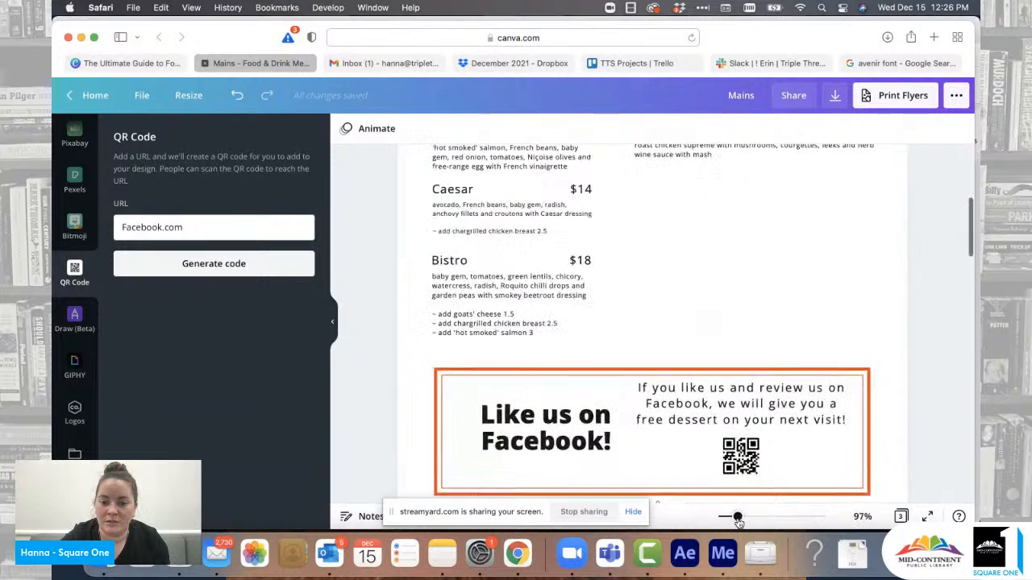
{"action": "scroll", "coordinate": [748, 403], "scroll_direction": "down", "scroll_amount": 5}
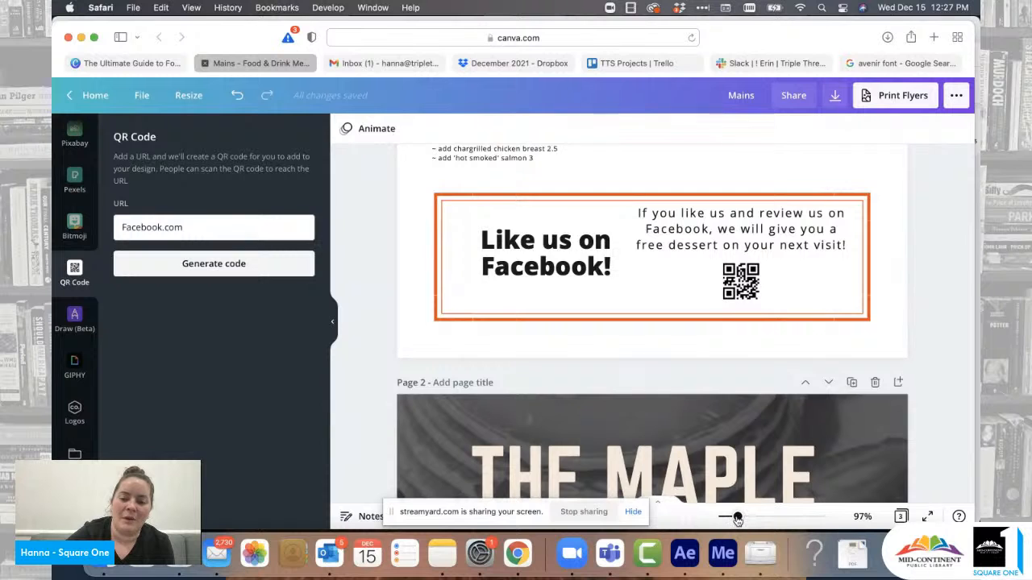
{"action": "left_click_drag", "start_coordinate": [737, 518], "coordinate": [724, 518]}
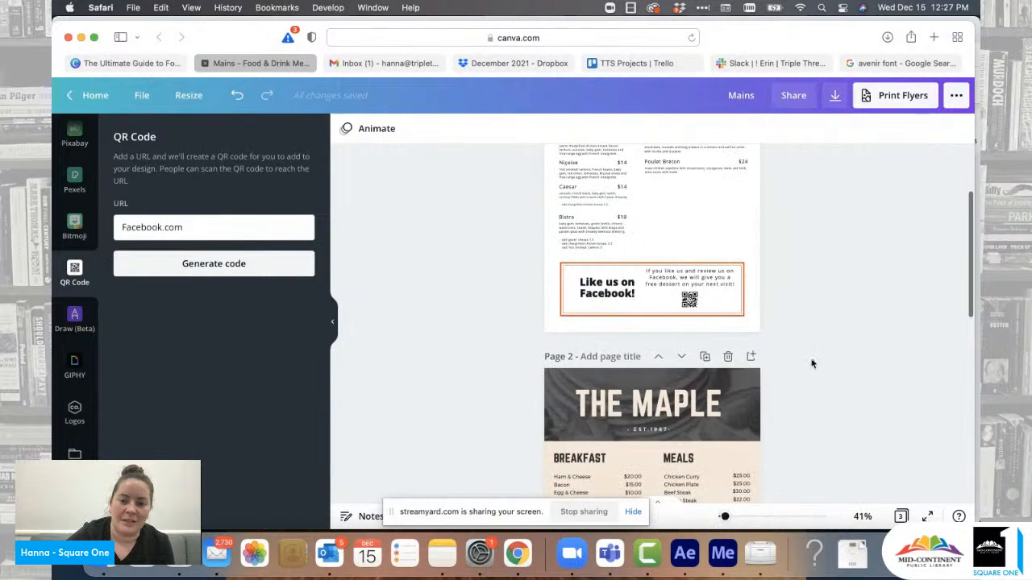
{"action": "scroll", "coordinate": [820, 338], "scroll_direction": "up", "scroll_amount": 3}
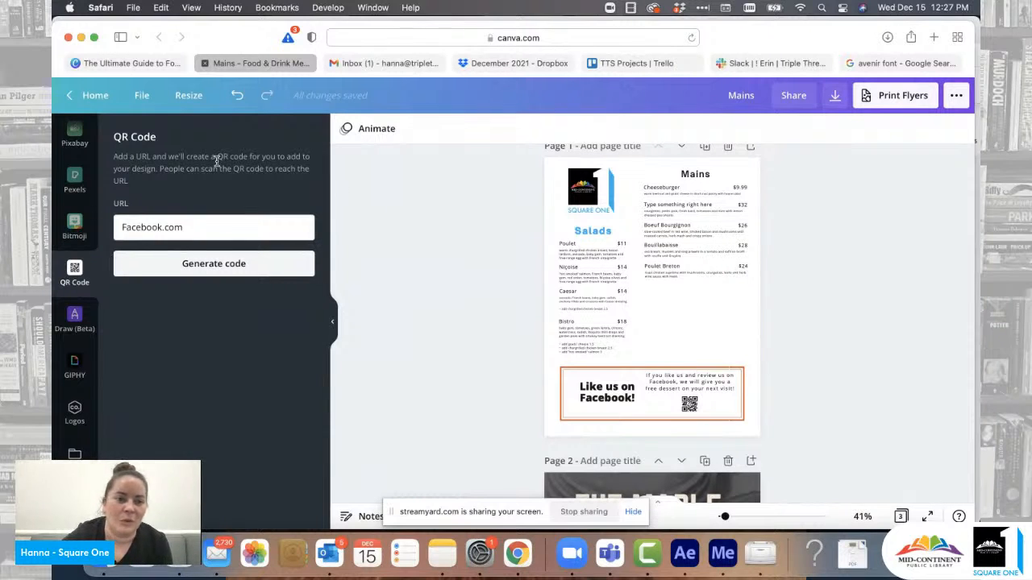
{"action": "scroll", "coordinate": [81, 231], "scroll_direction": "up", "scroll_amount": 5}
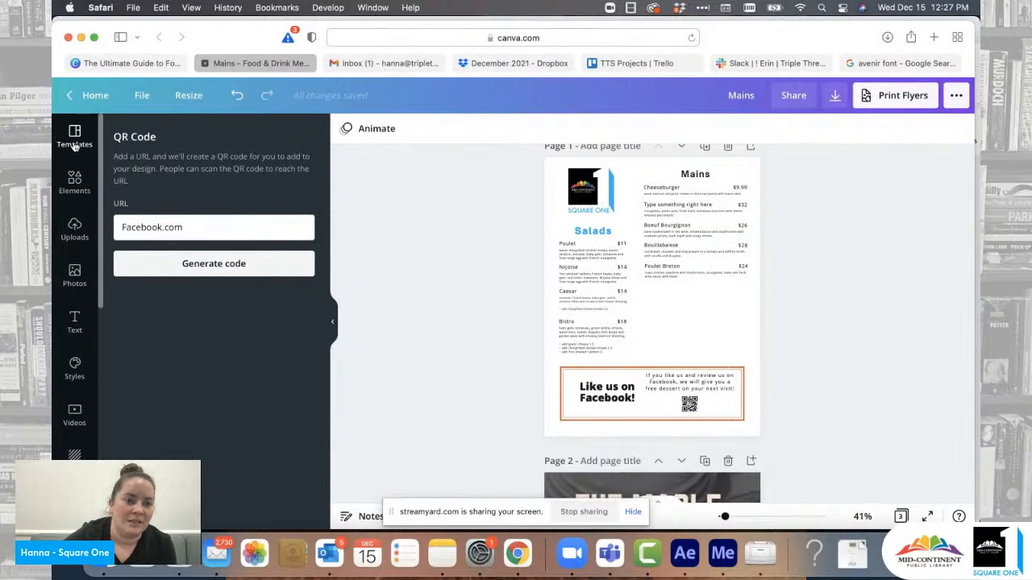
{"action": "left_click", "coordinate": [94, 138]}
{"action": "scroll", "coordinate": [662, 500], "scroll_direction": "down", "scroll_amount": 10}
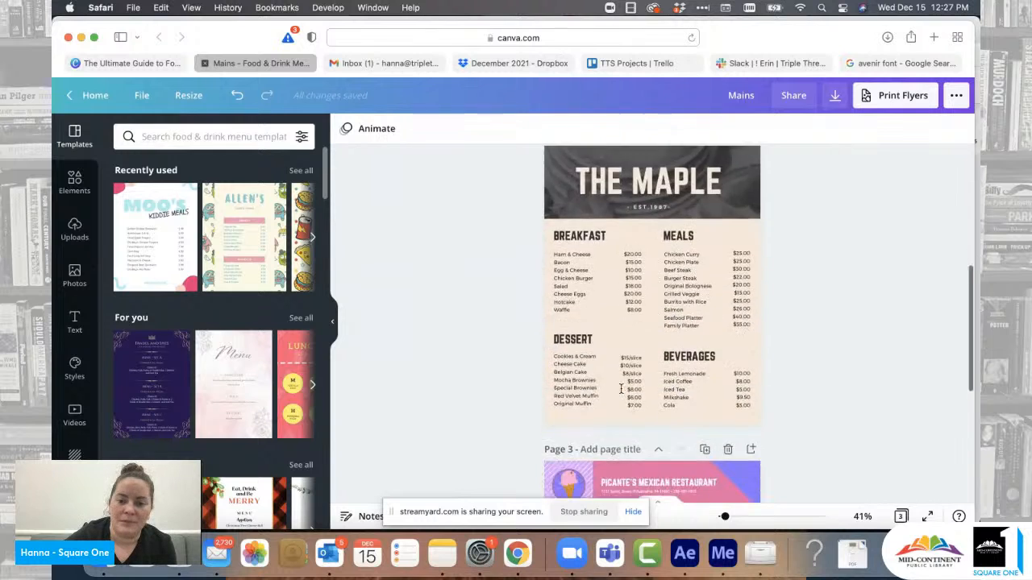
{"action": "left_click", "coordinate": [663, 477]}
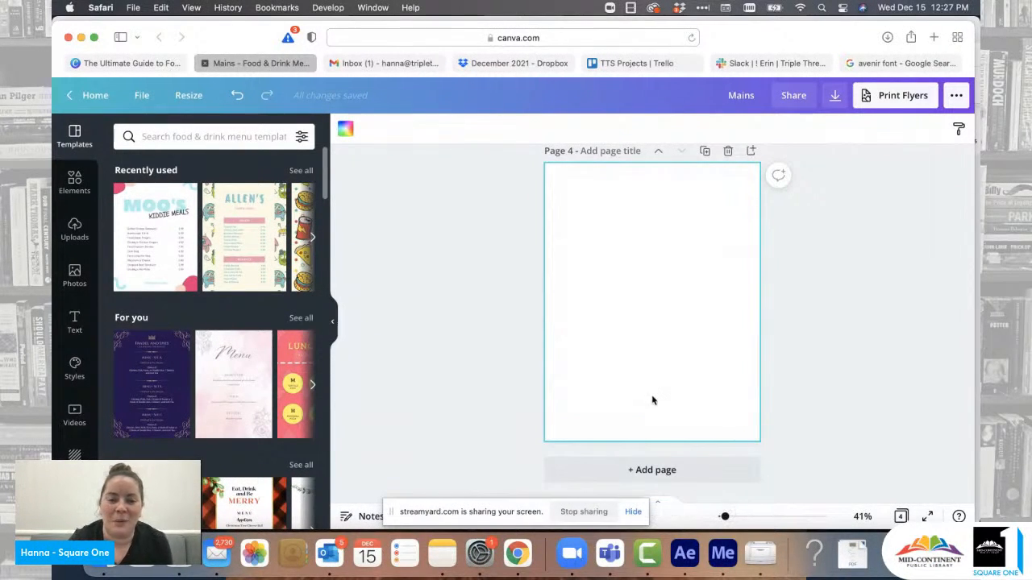
Step: Apply the yellow "Fresh Selections" breakfast template from the Diner Menu collection to blank page 4
{"action": "left_click", "coordinate": [179, 136]}
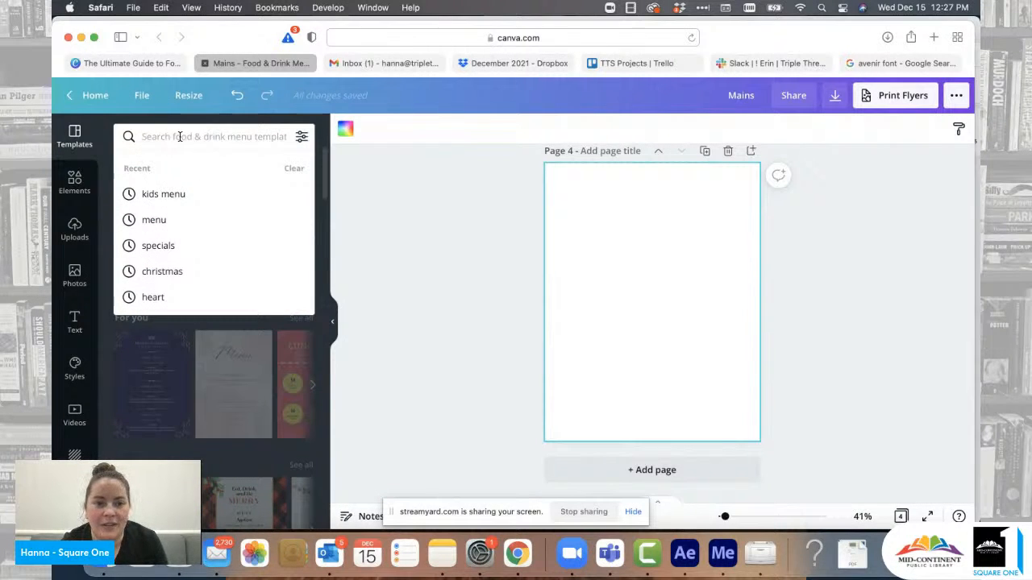
{"action": "left_click", "coordinate": [349, 179]}
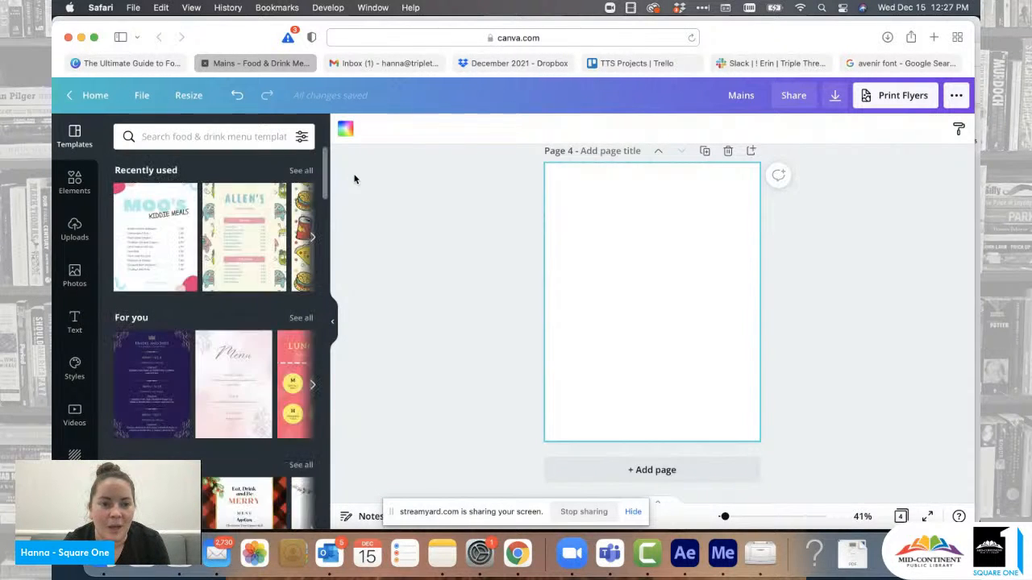
{"action": "scroll", "coordinate": [227, 236], "scroll_direction": "down", "scroll_amount": 3}
{"action": "scroll", "coordinate": [227, 235], "scroll_direction": "down", "scroll_amount": 5}
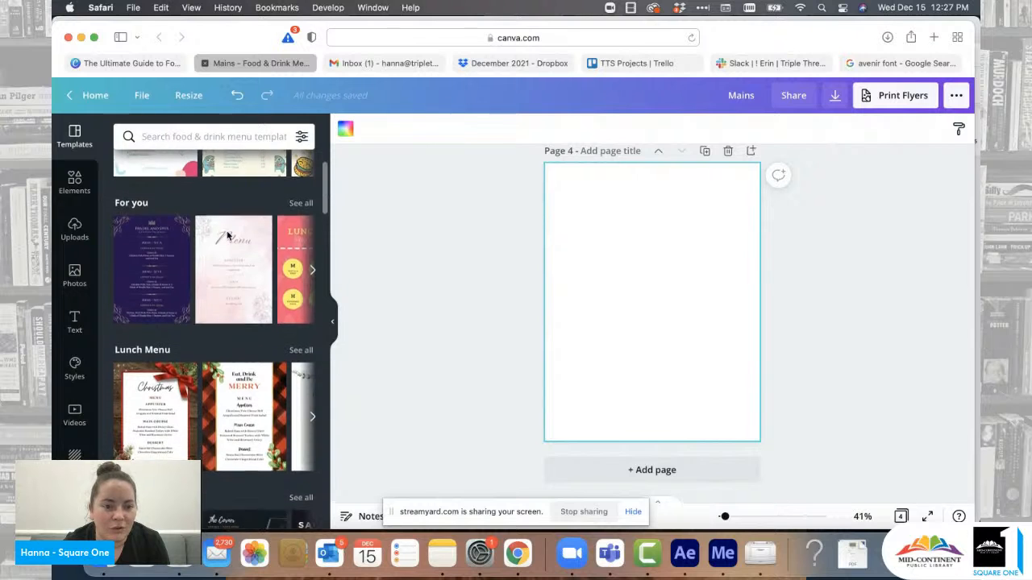
{"action": "scroll", "coordinate": [227, 235], "scroll_direction": "down", "scroll_amount": 6}
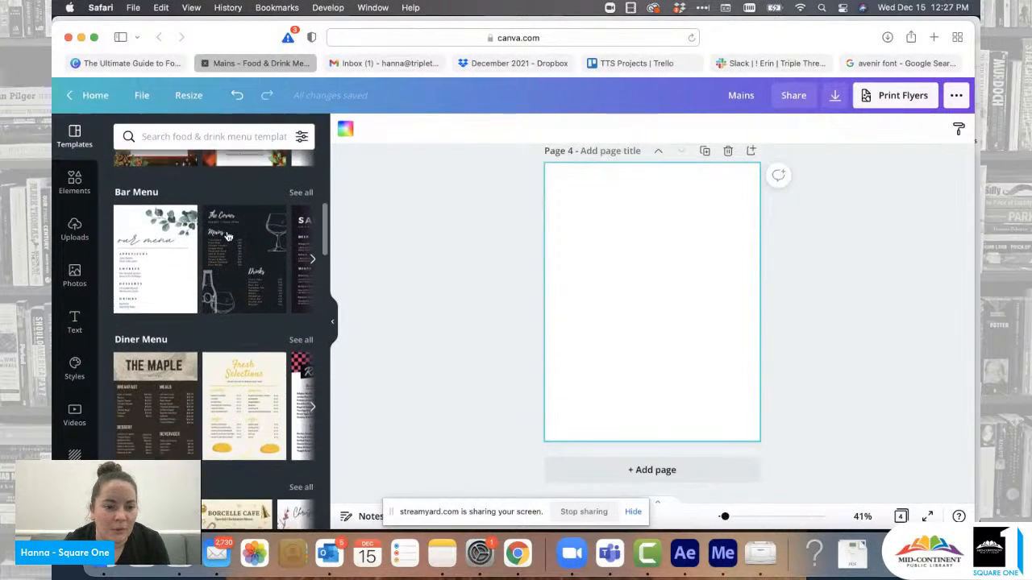
{"action": "scroll", "coordinate": [228, 236], "scroll_direction": "down", "scroll_amount": 1}
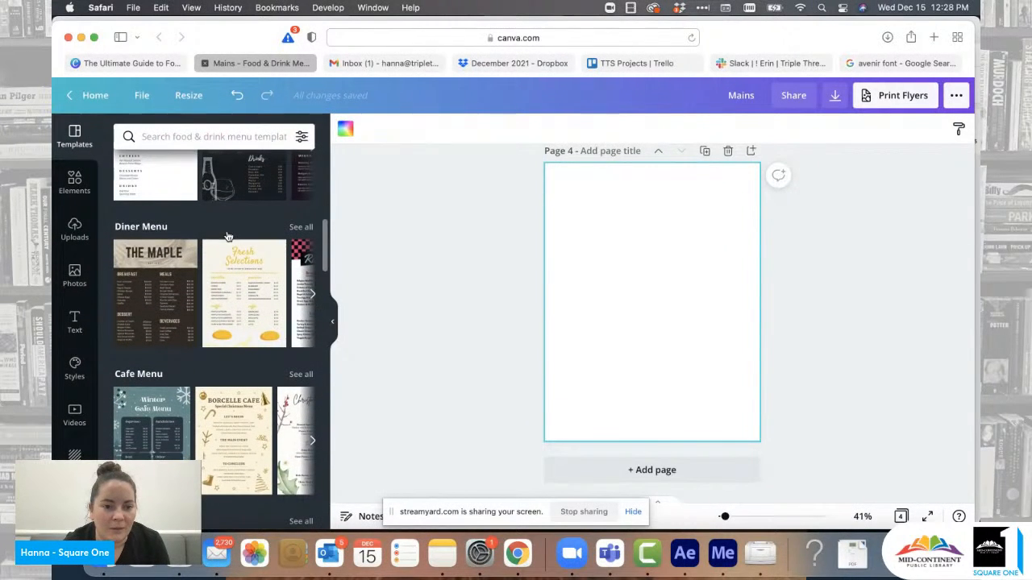
{"action": "left_click", "coordinate": [239, 274]}
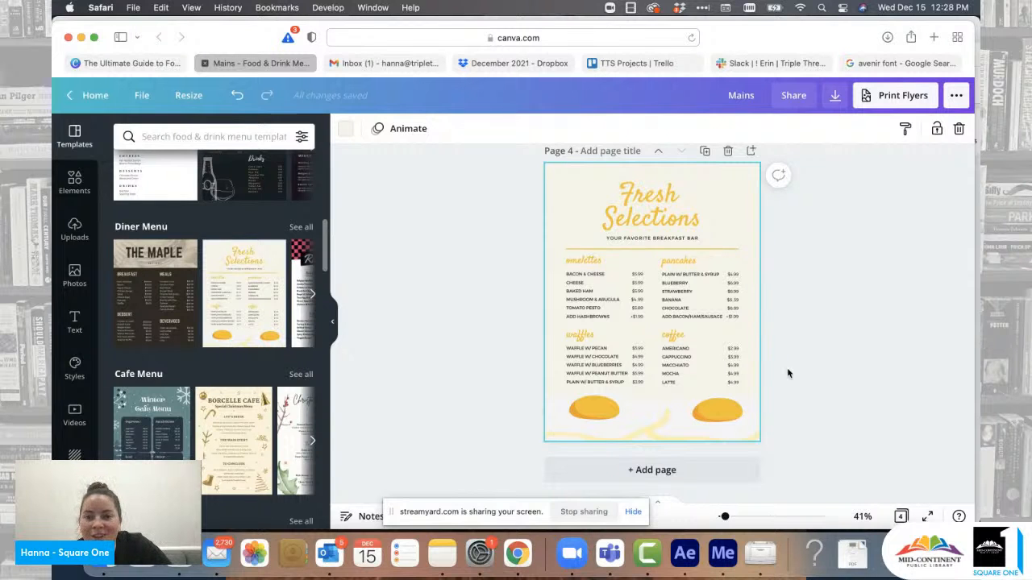
Step: Duplicate the Fresh Selections menu page as page 5, without keeping an extra blank page
{"action": "left_click", "coordinate": [669, 471]}
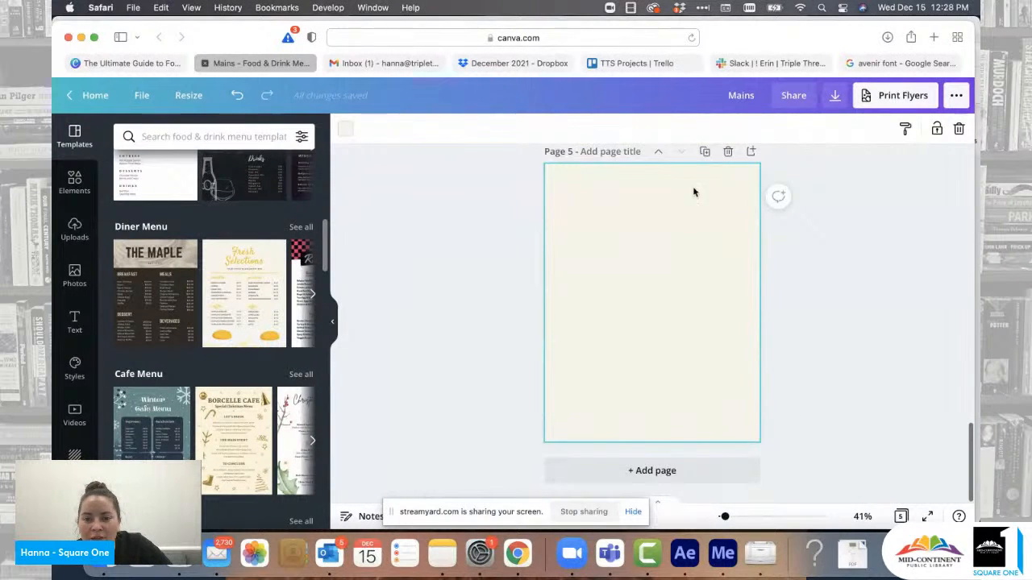
{"action": "left_click", "coordinate": [728, 151]}
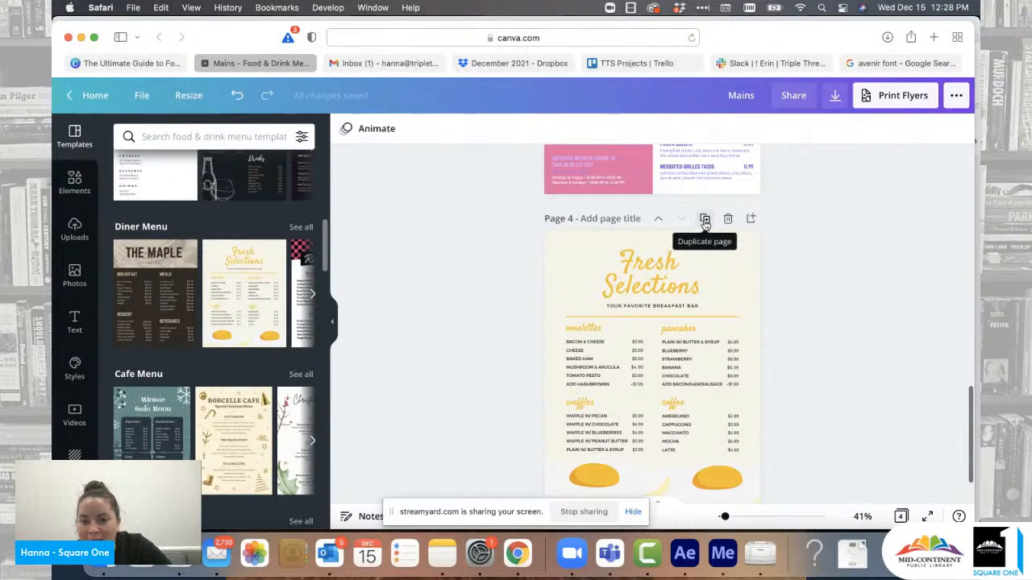
{"action": "scroll", "coordinate": [711, 313], "scroll_direction": "down", "scroll_amount": 2}
{"action": "scroll", "coordinate": [712, 311], "scroll_direction": "up", "scroll_amount": 2}
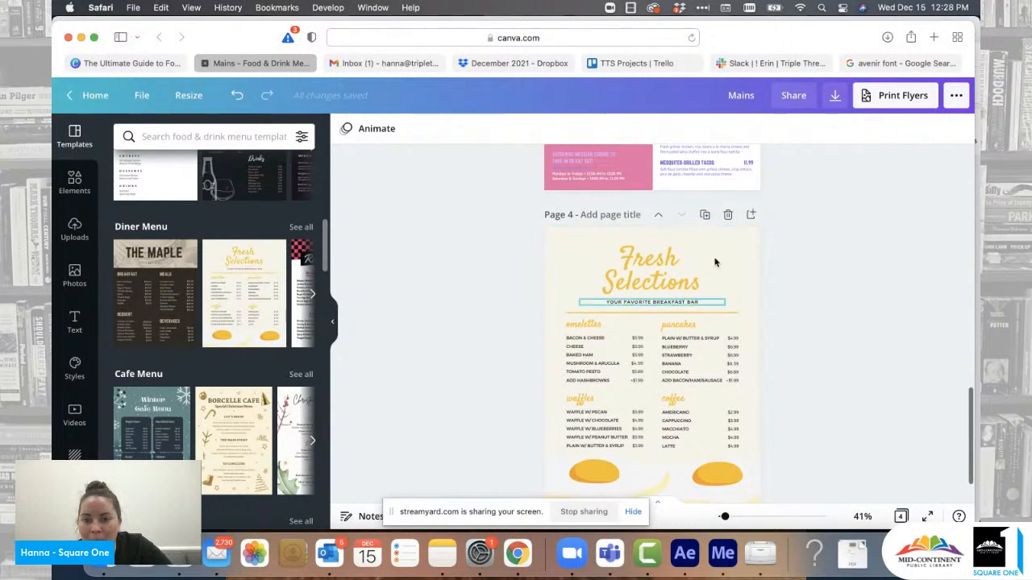
{"action": "left_click", "coordinate": [705, 216]}
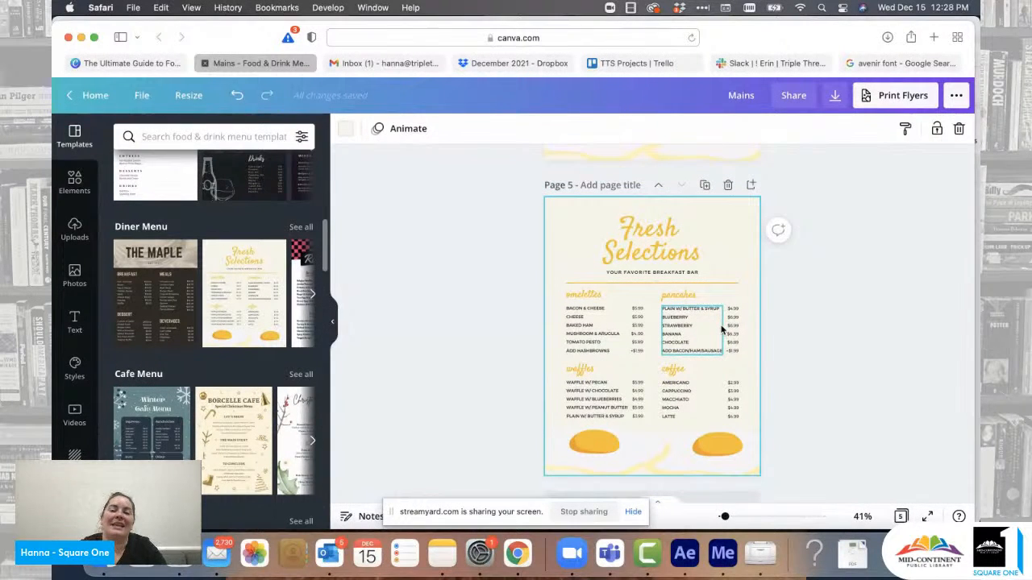
Step: Delete the "Fresh Selections" title, the "Your Favorite Breakfast Bar" tagline and the divider line from page 5
{"action": "left_click", "coordinate": [674, 252]}
{"action": "scroll", "coordinate": [718, 240], "scroll_direction": "up", "scroll_amount": 5}
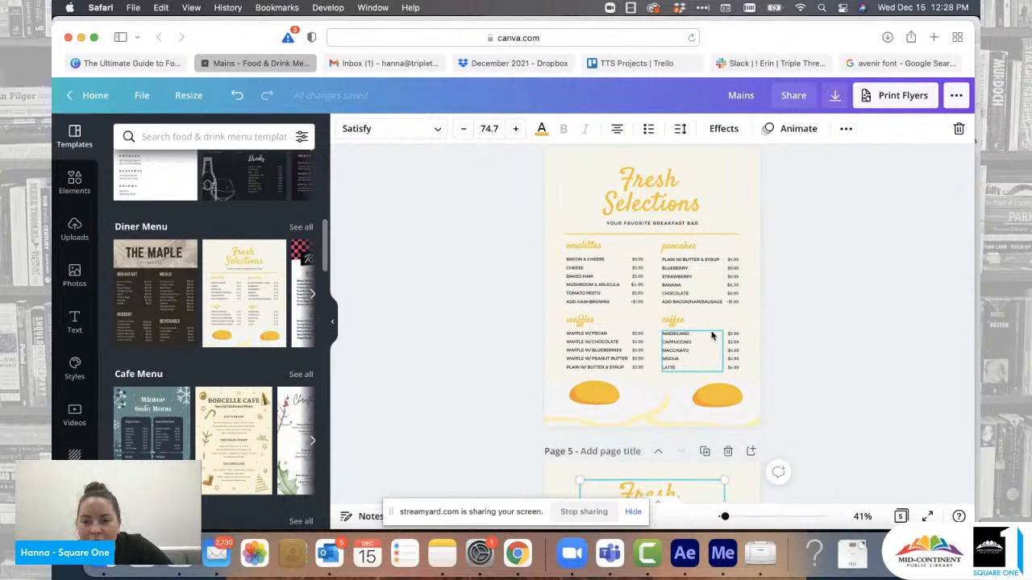
{"action": "scroll", "coordinate": [709, 347], "scroll_direction": "down", "scroll_amount": 3}
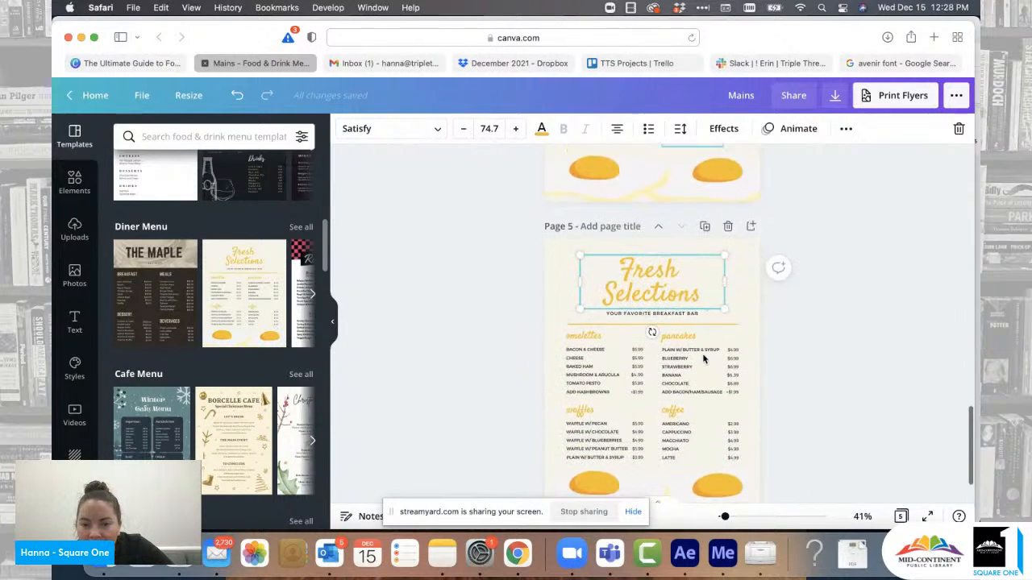
{"action": "key", "text": "Delete"}
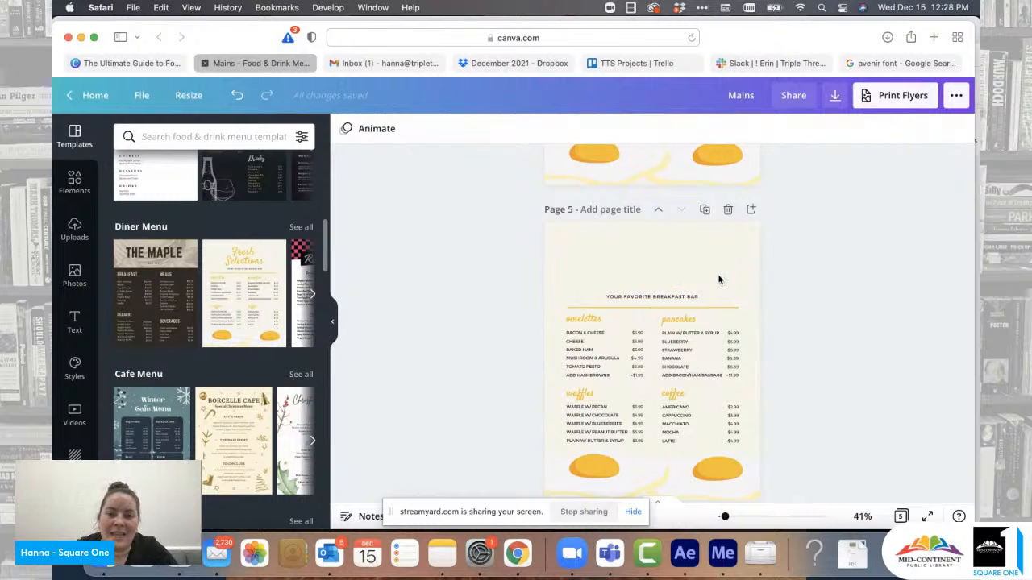
{"action": "left_click", "coordinate": [677, 297]}
{"action": "key", "text": "Delete"}
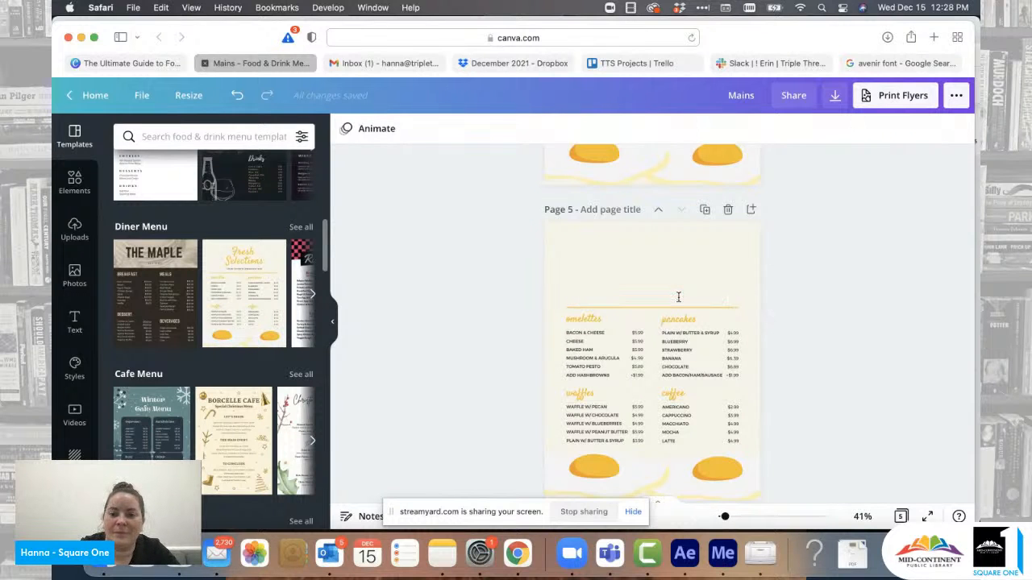
{"action": "scroll", "coordinate": [685, 273], "scroll_direction": "up", "scroll_amount": 3}
{"action": "scroll", "coordinate": [663, 292], "scroll_direction": "down", "scroll_amount": 3}
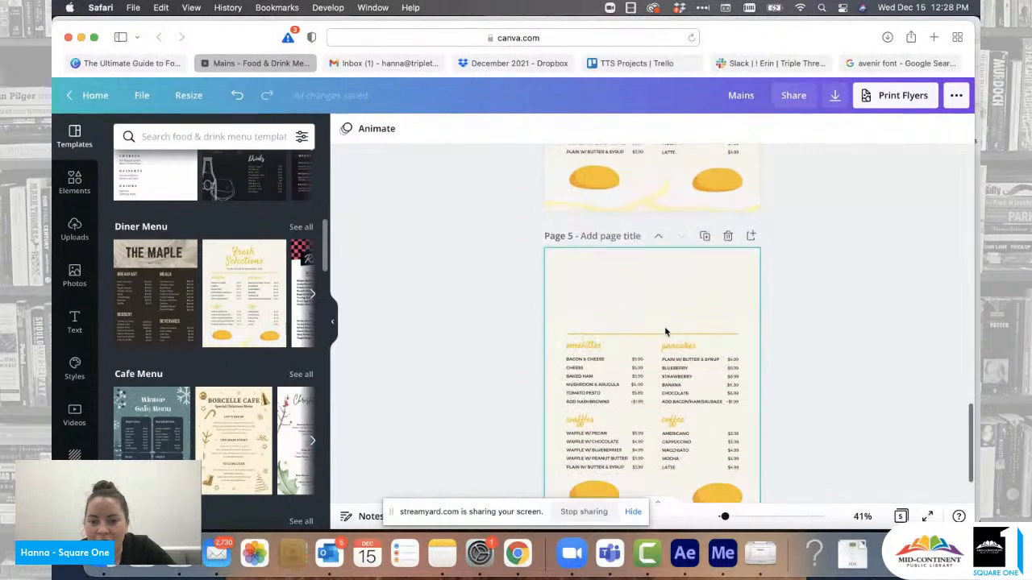
{"action": "left_click", "coordinate": [660, 334]}
{"action": "key", "text": "Delete"}
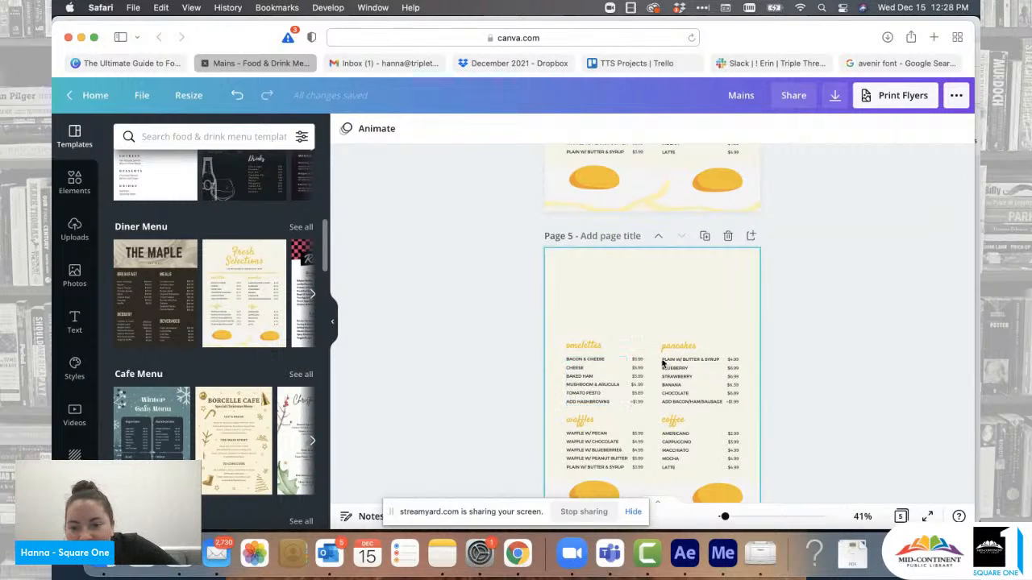
Step: Add a heading reading "Lunch" to page 5 and center it near the page's top edge
{"action": "scroll", "coordinate": [662, 326], "scroll_direction": "up", "scroll_amount": 3}
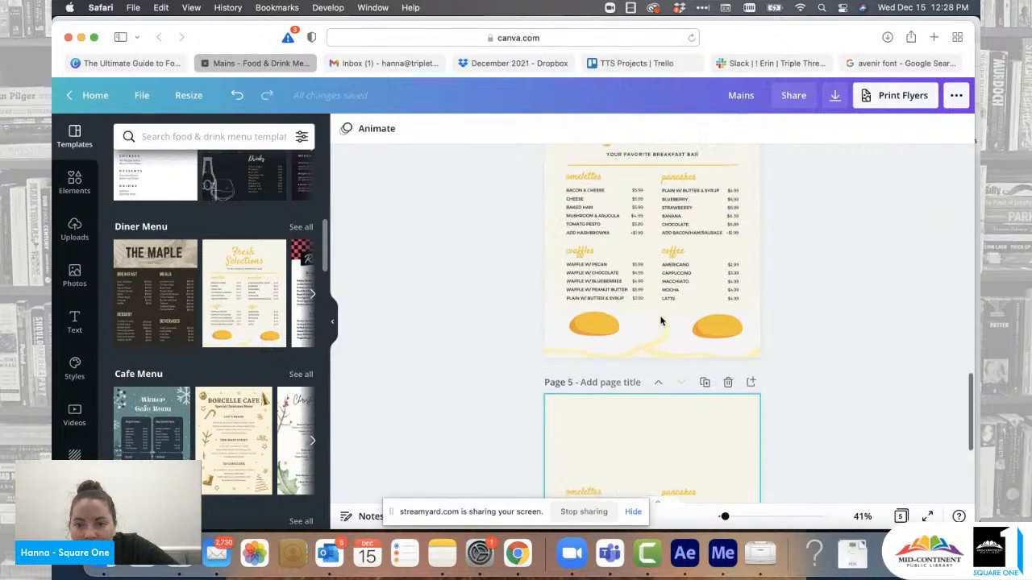
{"action": "scroll", "coordinate": [660, 321], "scroll_direction": "up", "scroll_amount": 2}
{"action": "scroll", "coordinate": [640, 306], "scroll_direction": "down", "scroll_amount": 4}
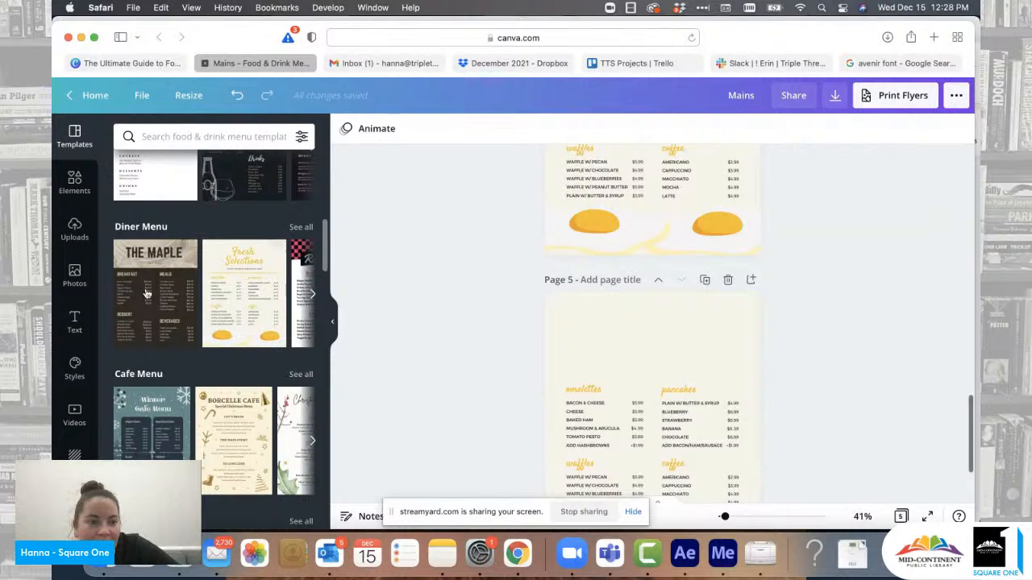
{"action": "left_click", "coordinate": [74, 323]}
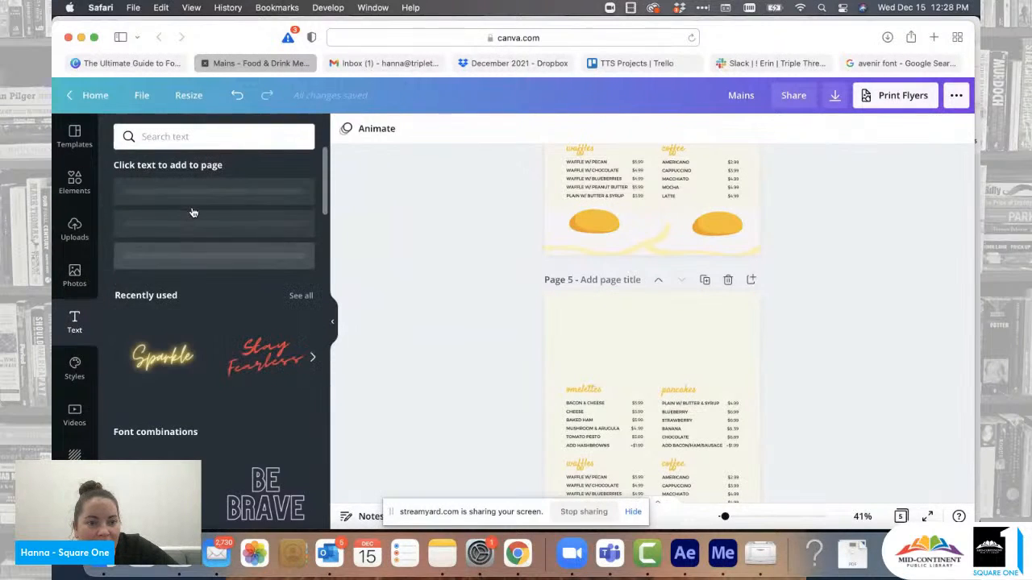
{"action": "left_click", "coordinate": [189, 209]}
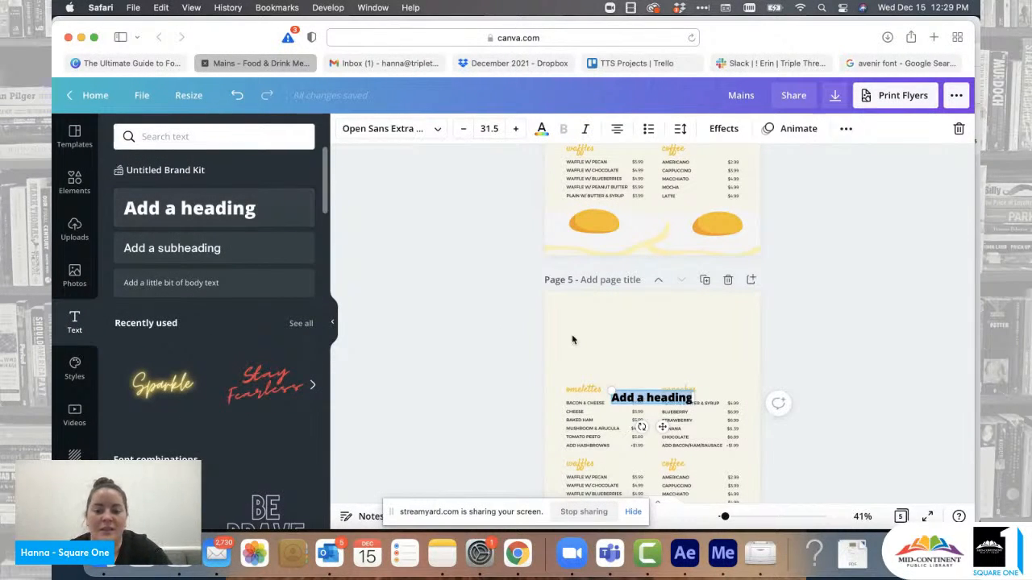
{"action": "type", "text": "Lunch"}
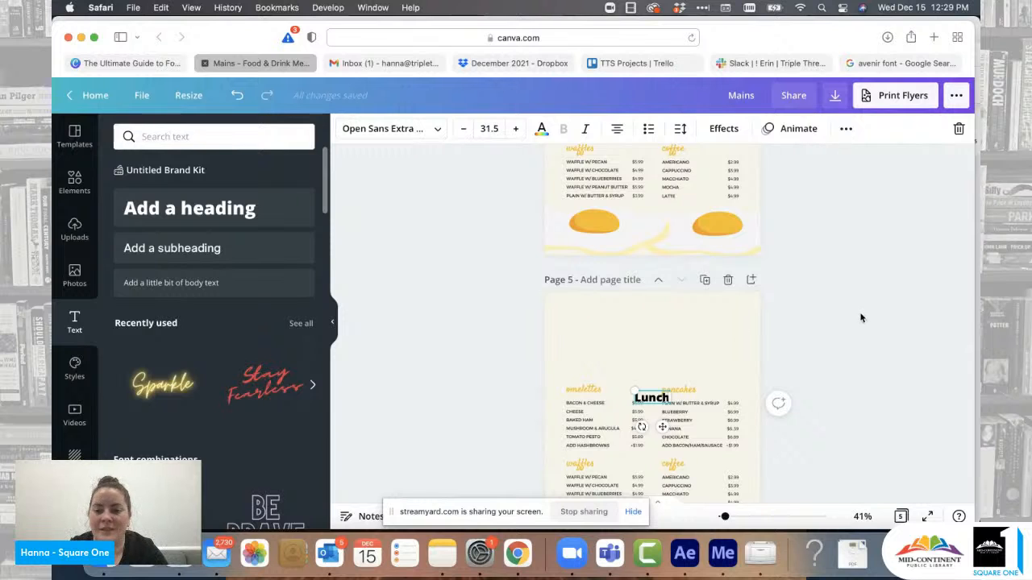
{"action": "left_click_drag", "start_coordinate": [652, 397], "coordinate": [651, 320]}
{"action": "scroll", "coordinate": [621, 395], "scroll_direction": "down", "scroll_amount": 3}
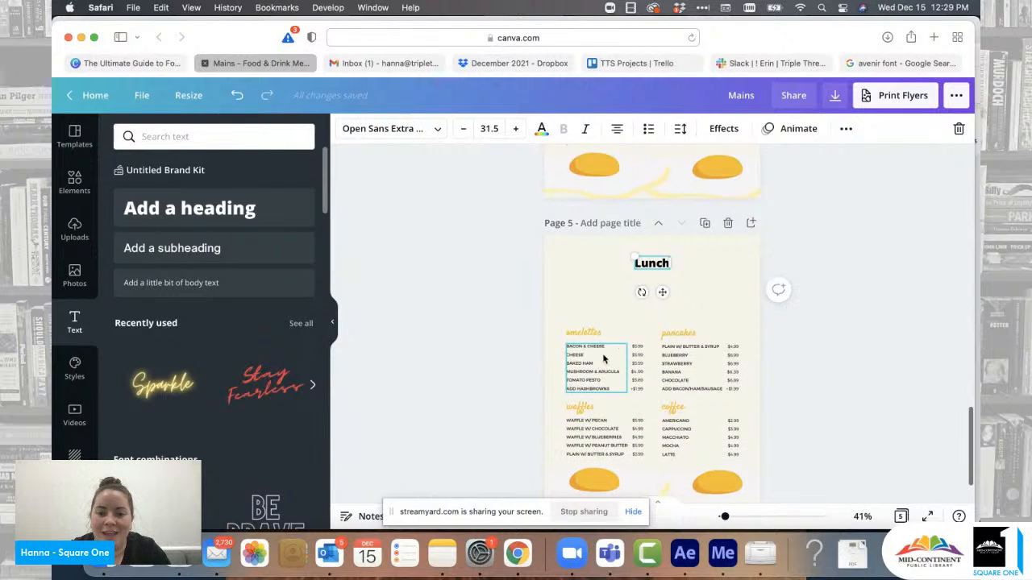
{"action": "left_click", "coordinate": [589, 332]}
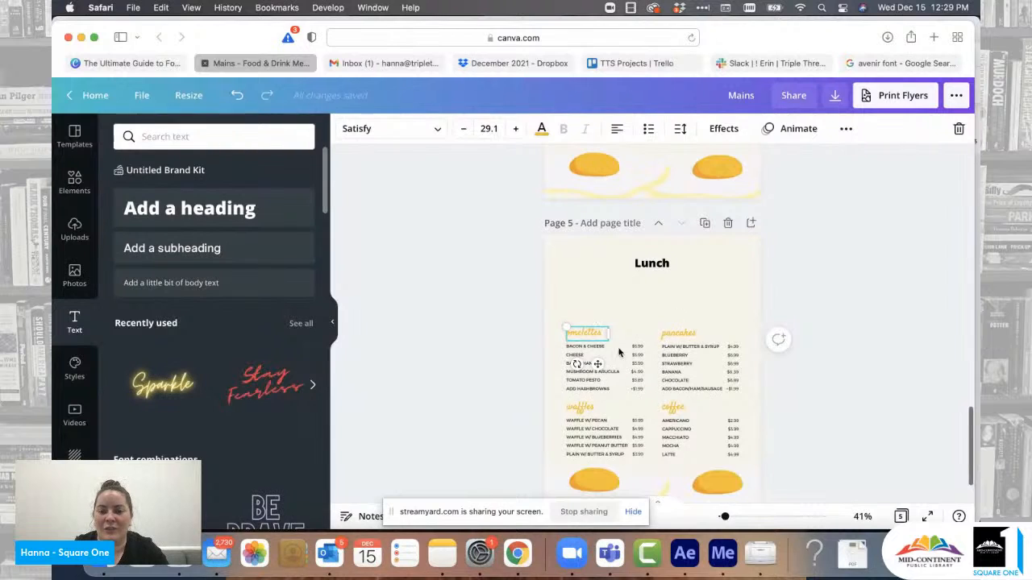
{"action": "left_click_drag", "start_coordinate": [636, 274], "coordinate": [647, 267]}
{"action": "scroll", "coordinate": [650, 366], "scroll_direction": "down", "scroll_amount": 3}
{"action": "scroll", "coordinate": [613, 347], "scroll_direction": "up", "scroll_amount": 2}
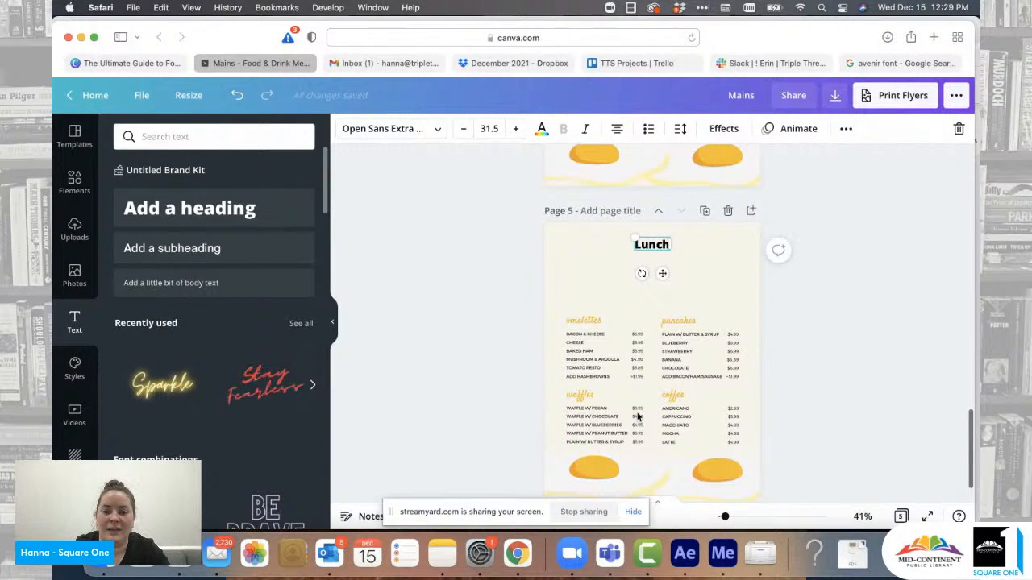
Step: Duplicate the omelettes and pancakes headings together with their item lists and prices on page 5
{"action": "left_click", "coordinate": [590, 321]}
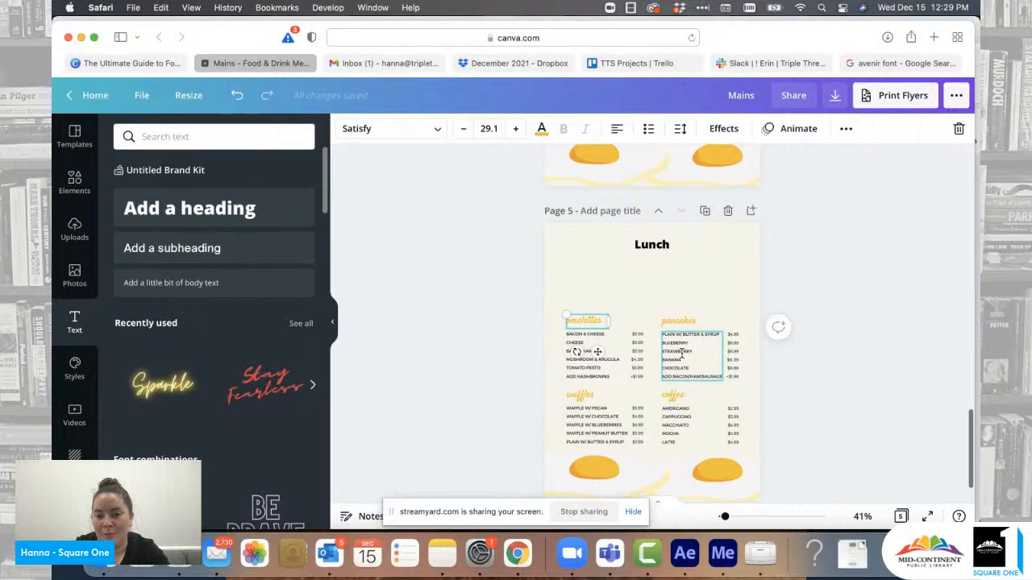
{"action": "left_click", "coordinate": [583, 366], "text": "shift"}
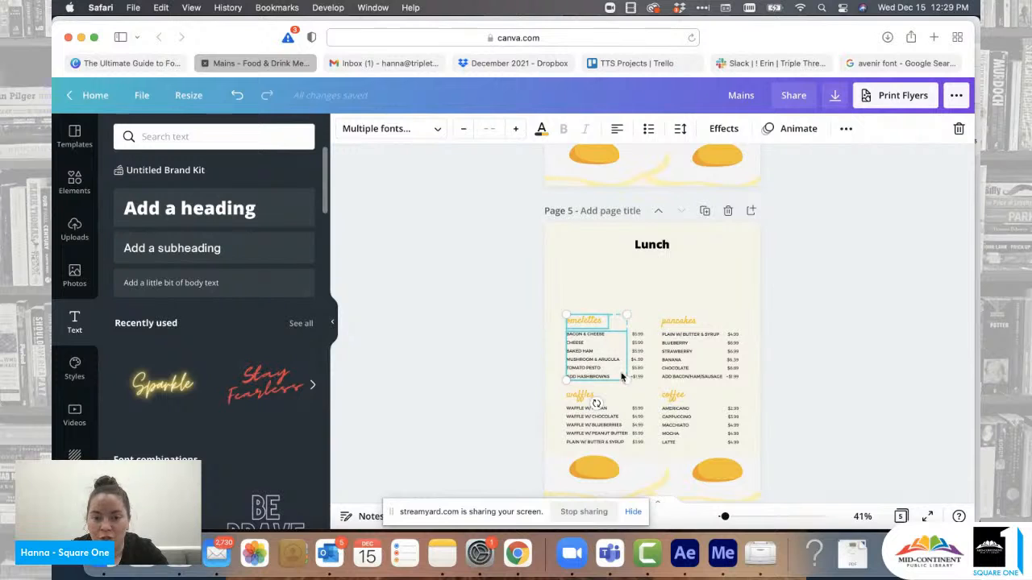
{"action": "left_click", "coordinate": [635, 344], "text": "shift"}
{"action": "left_click", "coordinate": [682, 320], "text": "shift"}
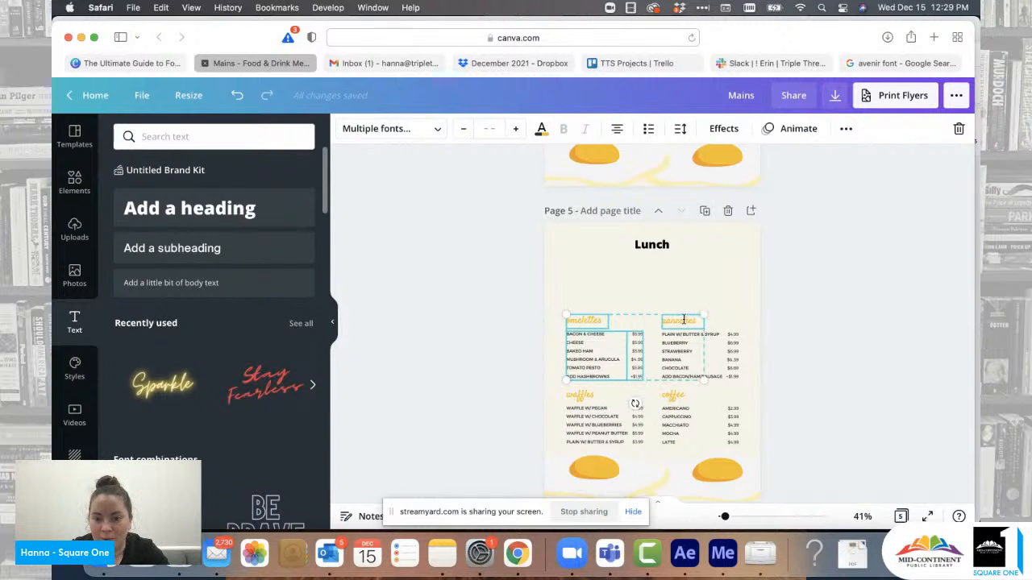
{"action": "left_click", "coordinate": [681, 342], "text": "shift"}
{"action": "left_click", "coordinate": [730, 344], "text": "shift"}
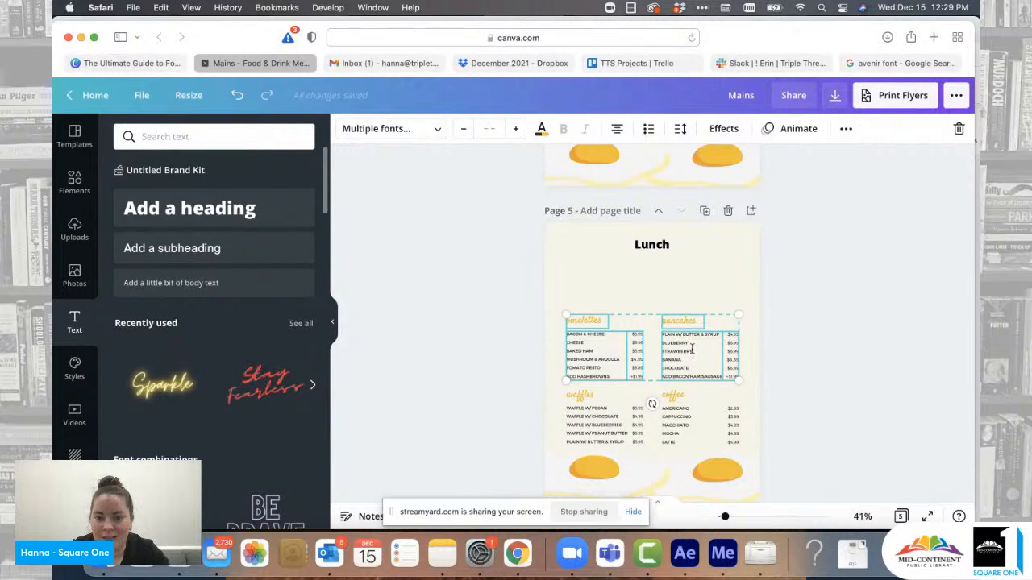
{"action": "mouse_move", "coordinate": [692, 349]}
{"action": "left_mouse_down"}
{"action": "mouse_move", "coordinate": [691, 321]}
{"action": "mouse_move", "coordinate": [693, 350]}
{"action": "left_mouse_up"}
{"action": "left_click", "coordinate": [845, 129]}
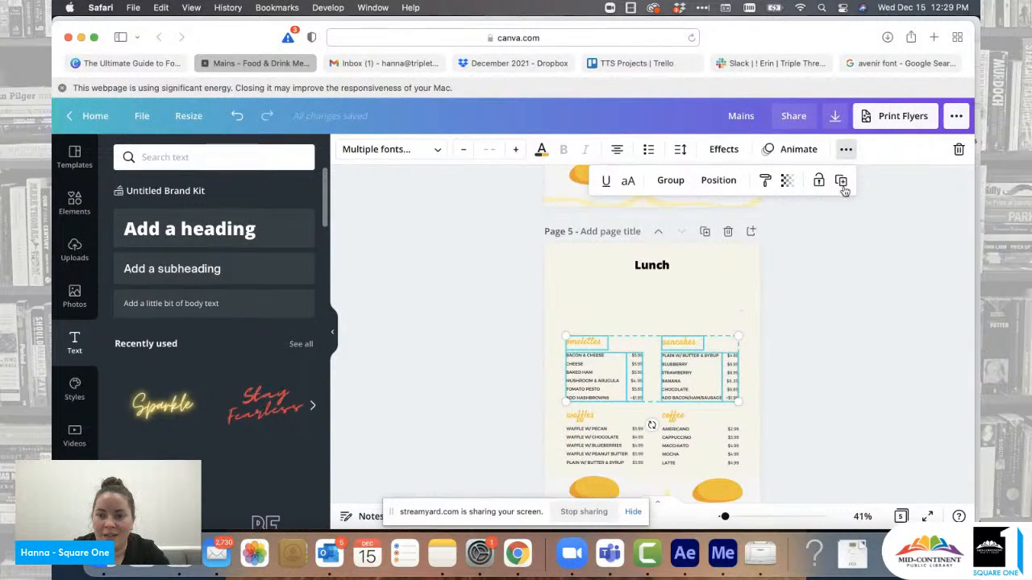
{"action": "scroll", "coordinate": [703, 333], "scroll_direction": "down", "scroll_amount": 2}
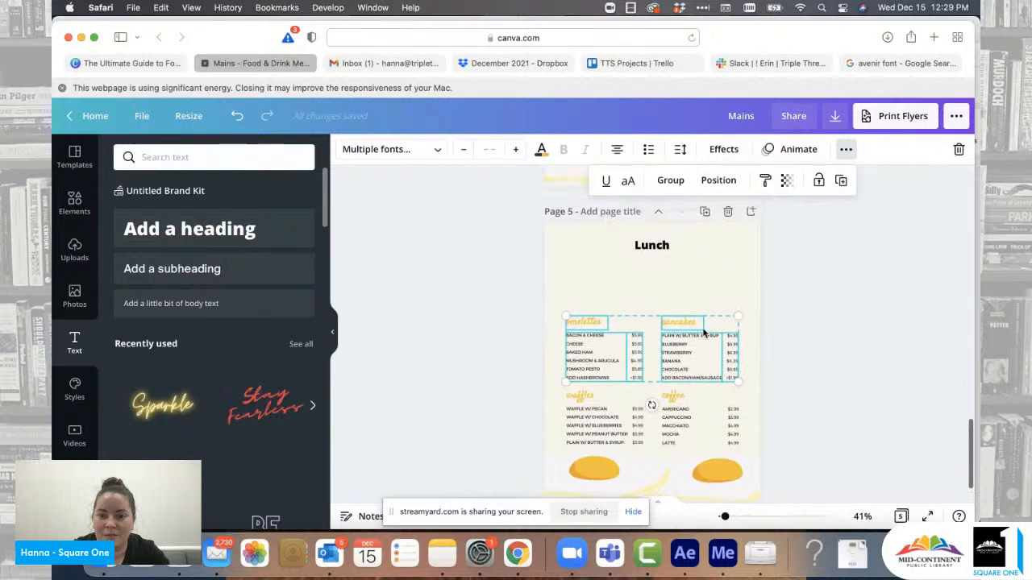
{"action": "left_click", "coordinate": [841, 182]}
Step: Place the duplicated omelettes and pancakes blocks in the empty space above the originals and shift the Lunch heading up slightly
{"action": "left_click_drag", "start_coordinate": [677, 355], "coordinate": [671, 295]}
{"action": "left_click_drag", "start_coordinate": [673, 290], "coordinate": [673, 283]}
{"action": "left_click", "coordinate": [803, 331]}
{"action": "left_click_drag", "start_coordinate": [652, 238], "coordinate": [652, 232]}
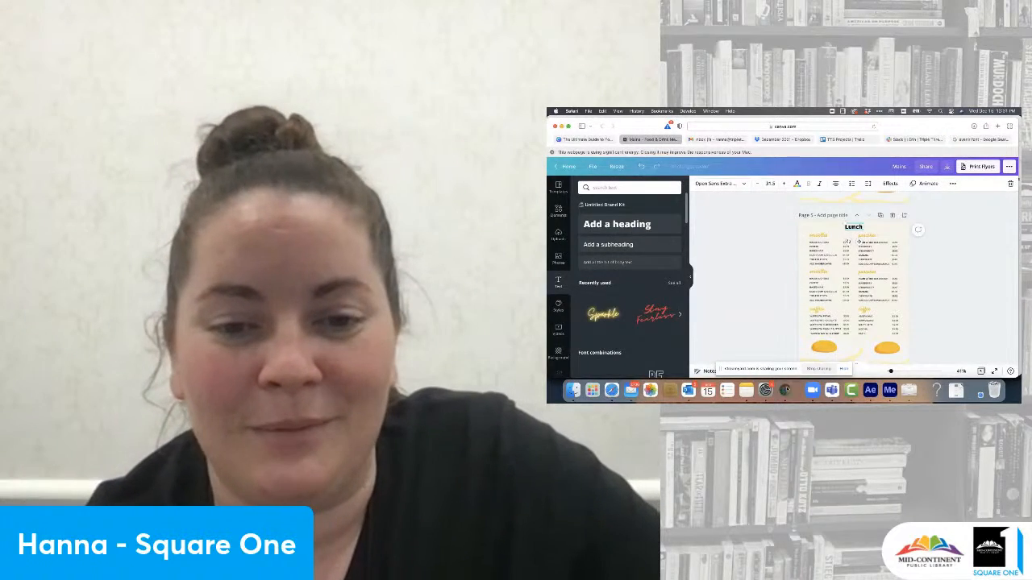
Step: Switch to the StreamYard broadcast in Chrome to read through the viewer comments, and return to the Canva menu in Safari
{"action": "left_click", "coordinate": [785, 390]}
{"action": "scroll", "coordinate": [950, 289], "scroll_direction": "up", "scroll_amount": 2}
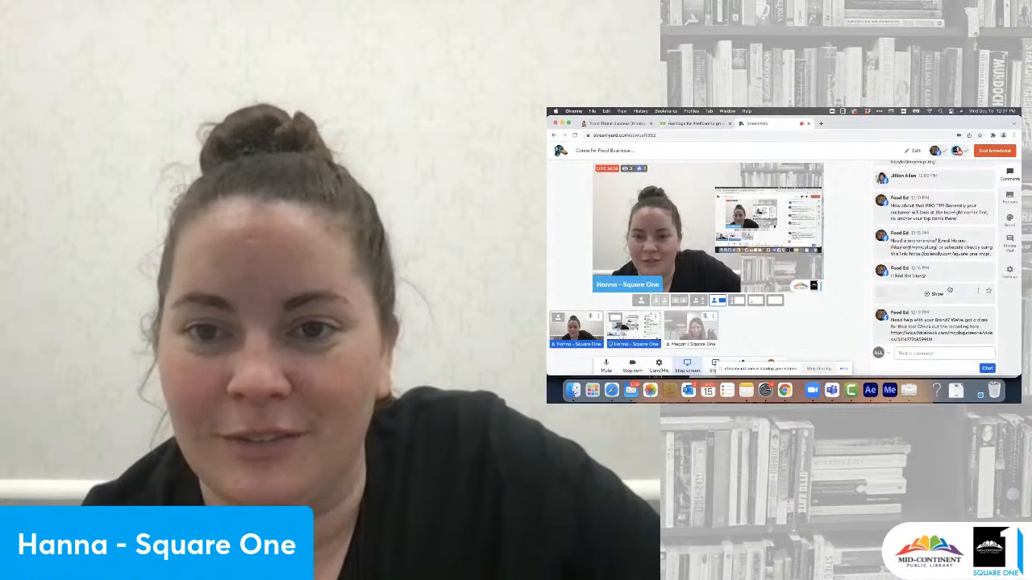
{"action": "scroll", "coordinate": [958, 275], "scroll_direction": "up", "scroll_amount": 2}
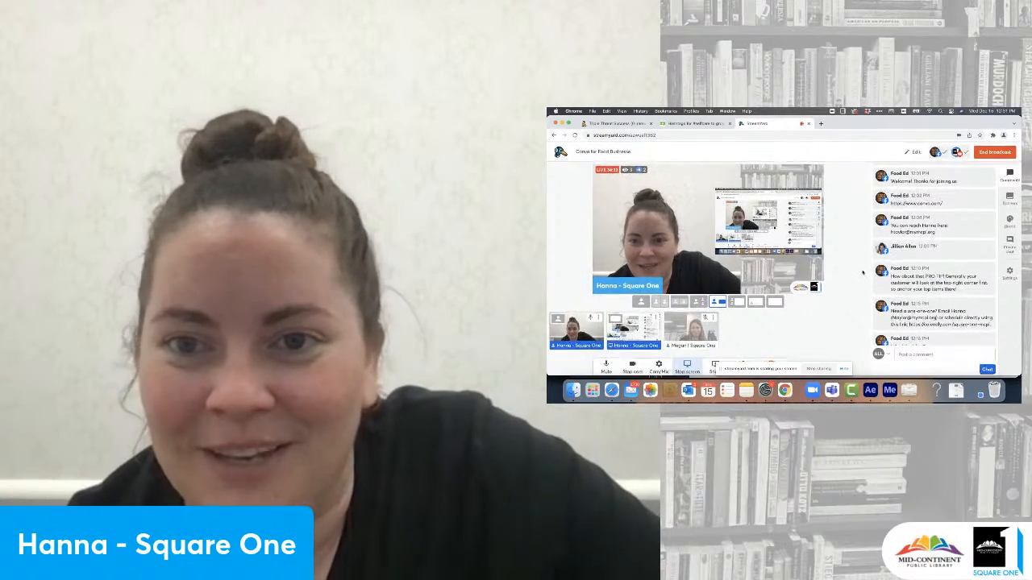
{"action": "scroll", "coordinate": [917, 274], "scroll_direction": "down", "scroll_amount": 3}
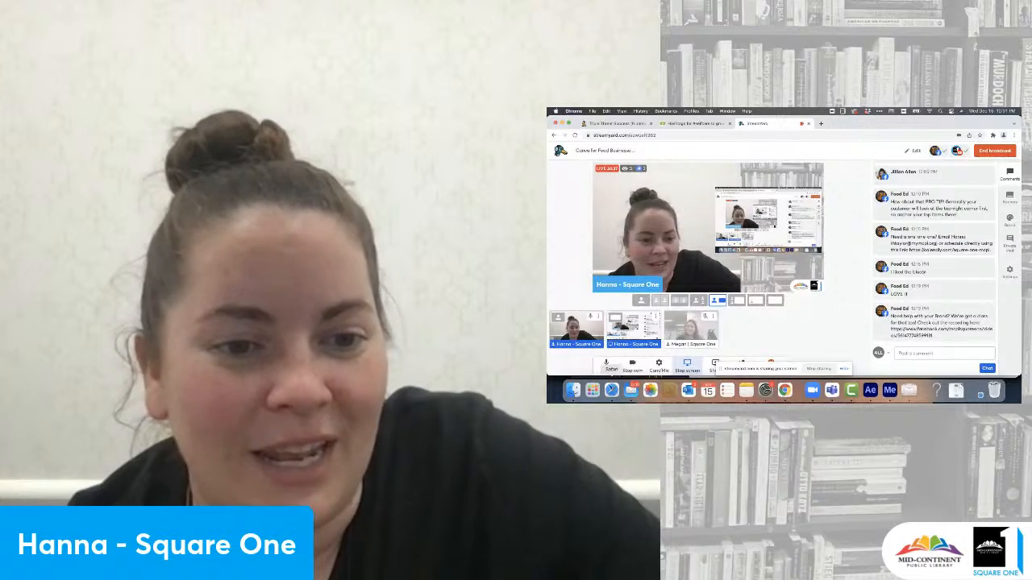
{"action": "left_click", "coordinate": [611, 390]}
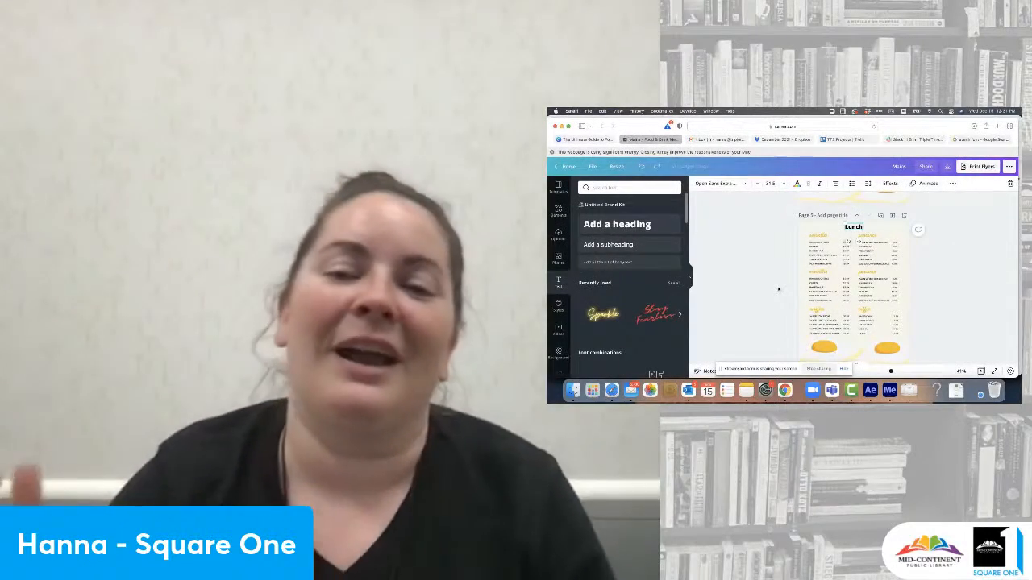